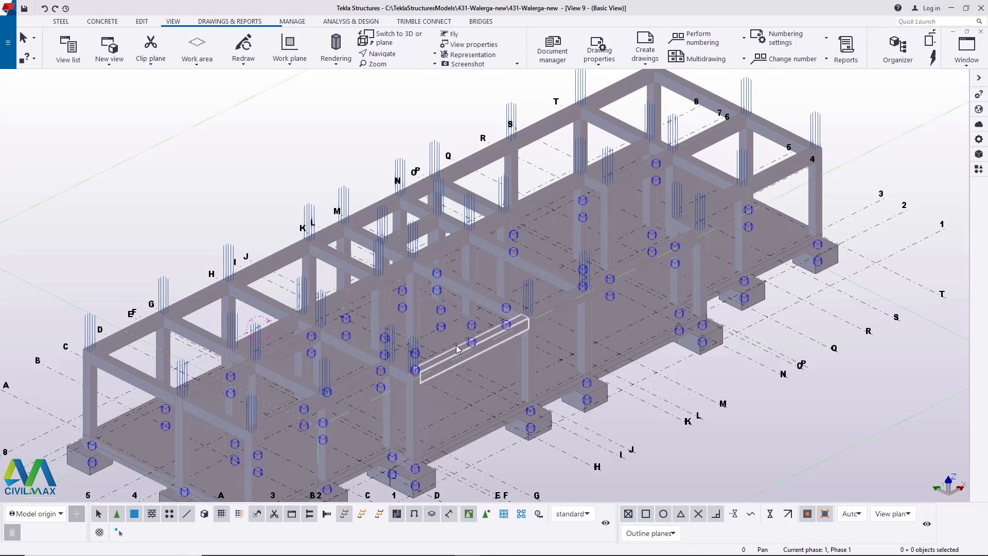
- Examine the beams, columns and column starter bars above the ground-floor slab in the 3D model
scroll(319, 403, down, 3)
scroll(319, 404, up, 5)
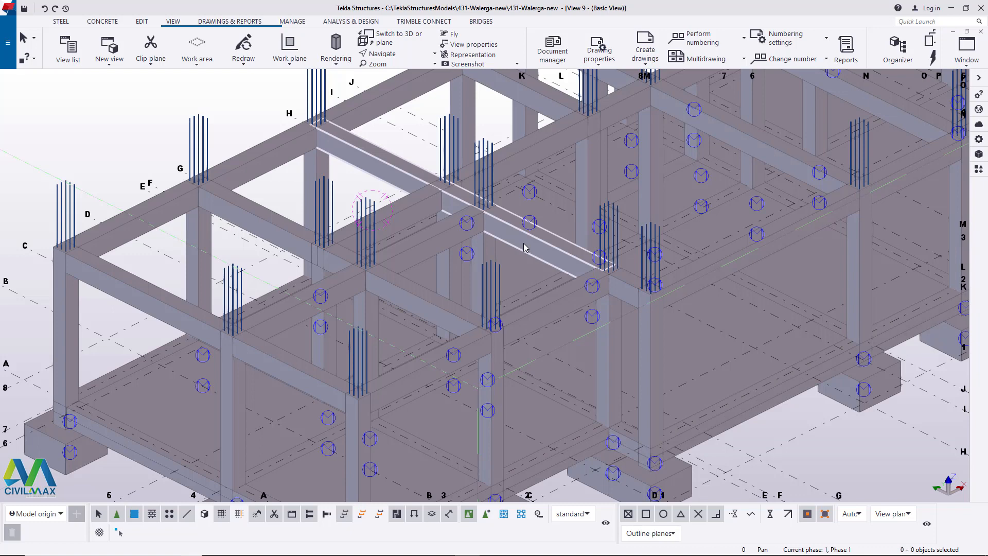
scroll(524, 250, down, 3)
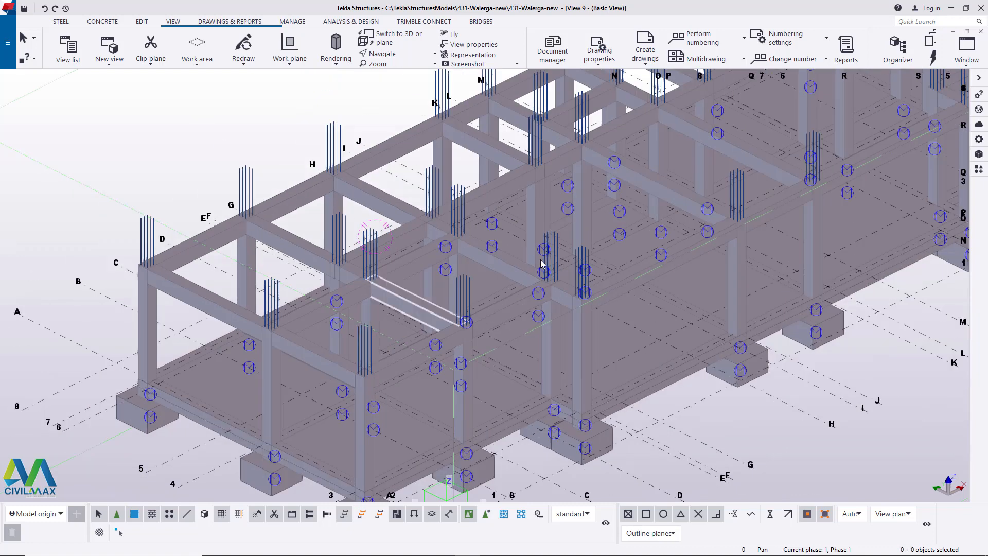
scroll(547, 250, up, 4)
scroll(525, 322, down, 1)
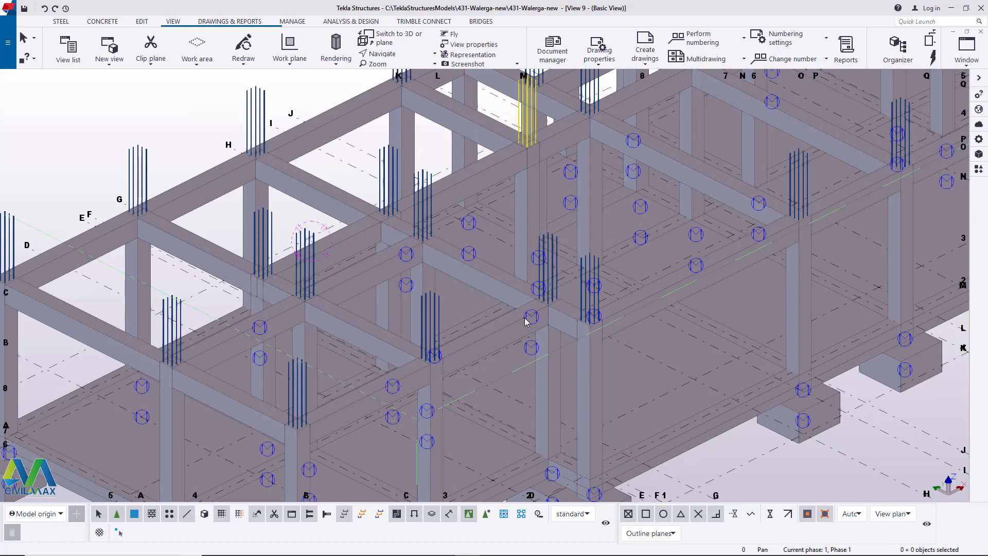
scroll(479, 315, down, 3)
scroll(401, 311, up, 4)
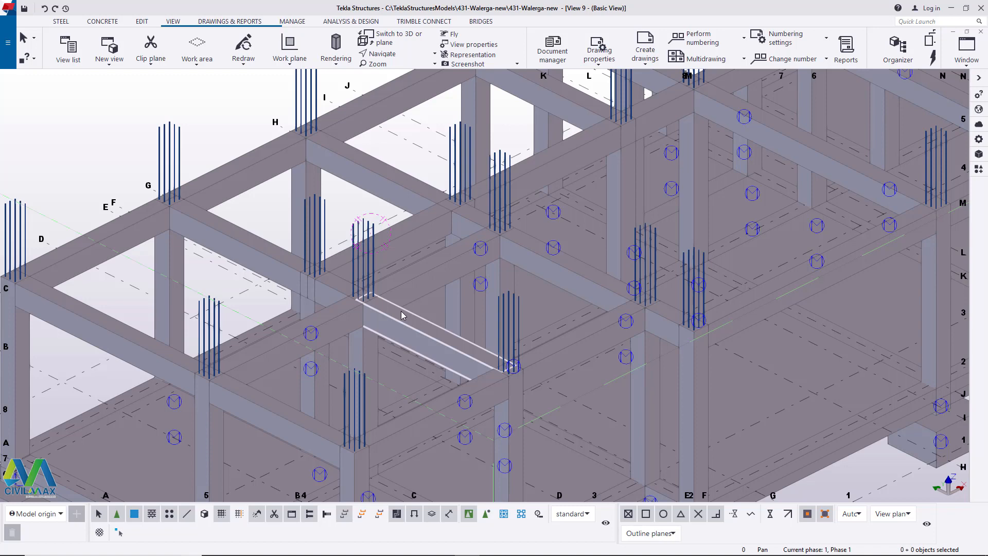
scroll(402, 316, down, 6)
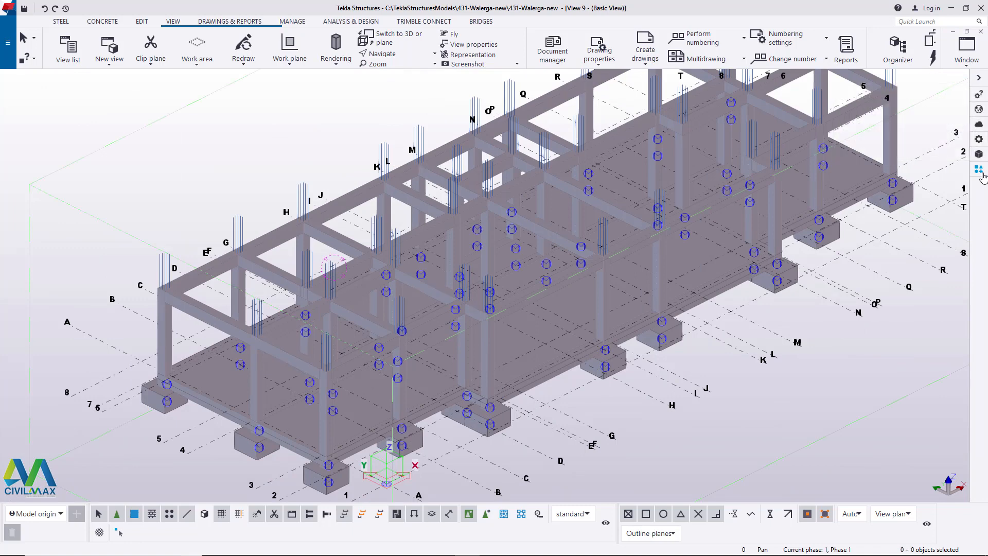
click(979, 170)
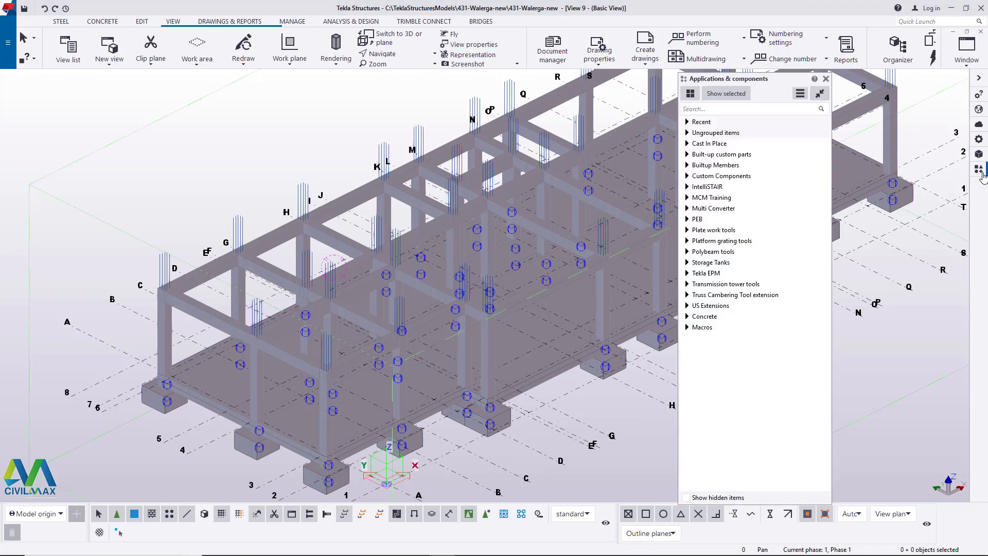
click(704, 111)
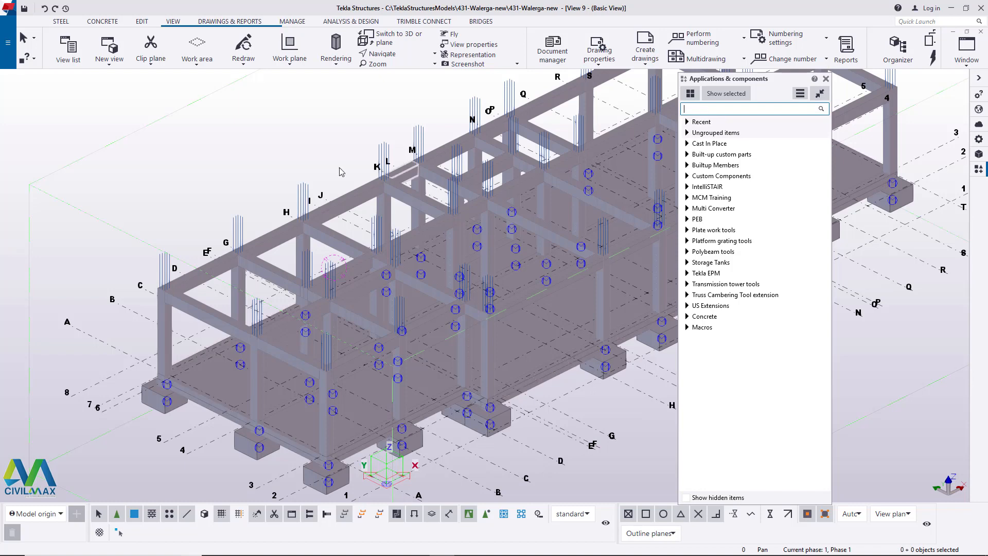
click(287, 143)
click(821, 94)
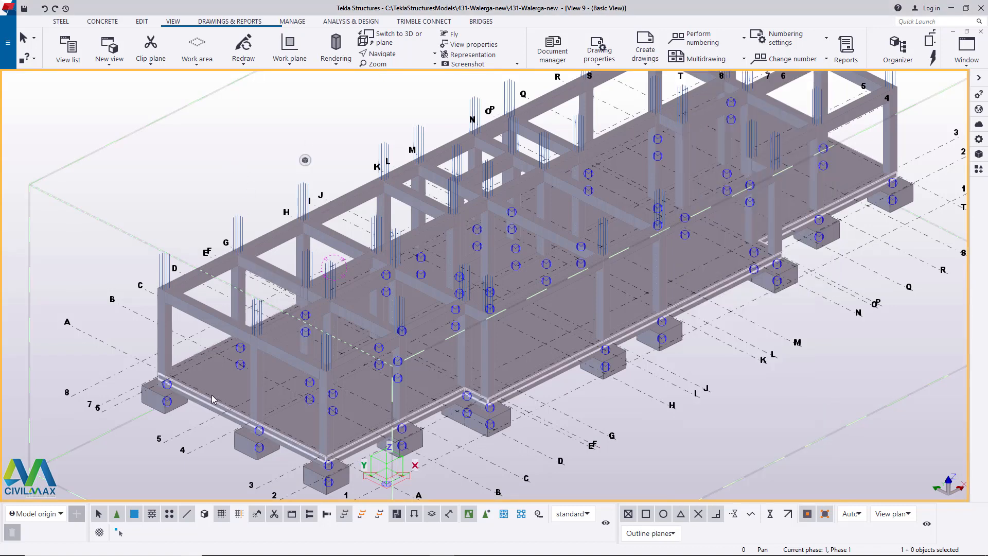
- Start a linear copy of the ground-floor slab with the dX offset set to 0
scroll(265, 366, up, 5)
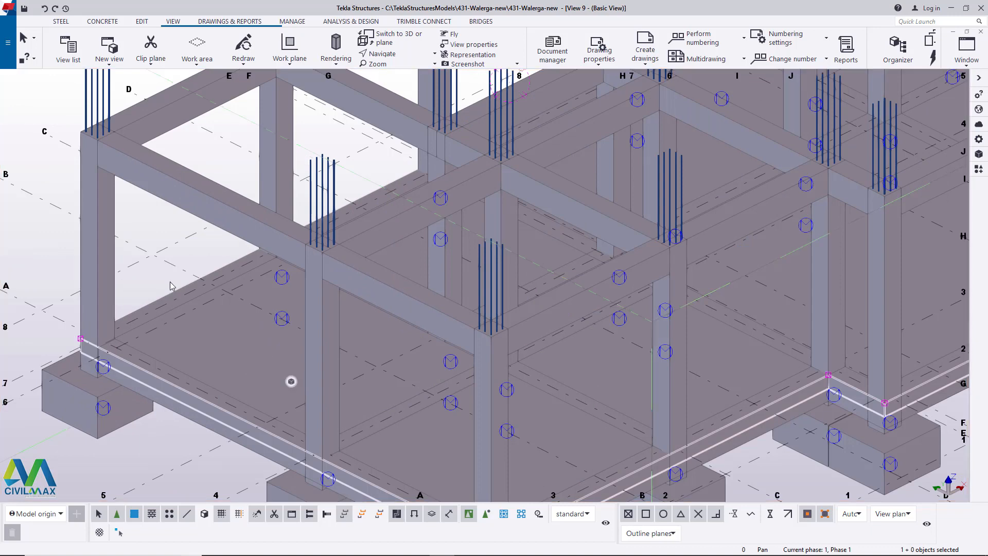
right_click(146, 230)
mouse_move(197, 298)
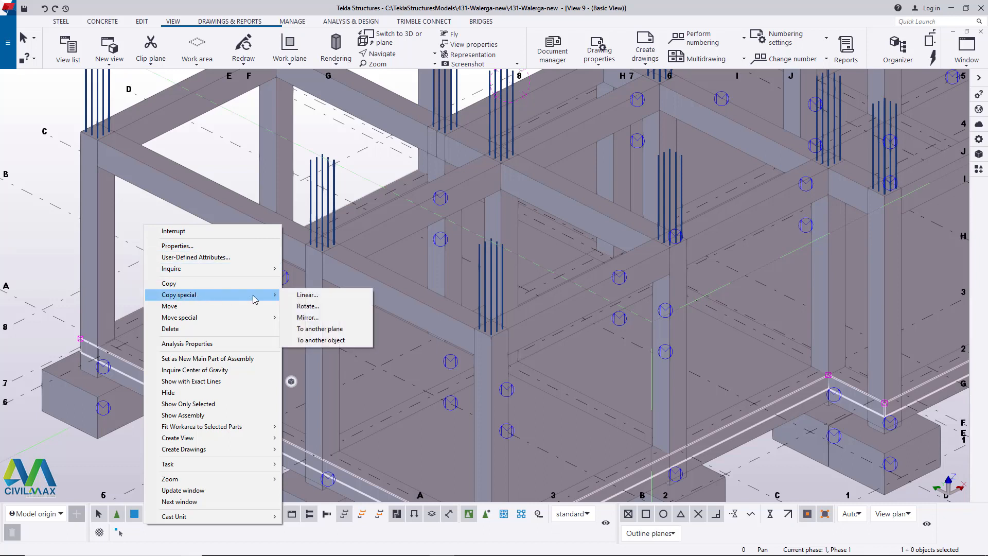
click(301, 294)
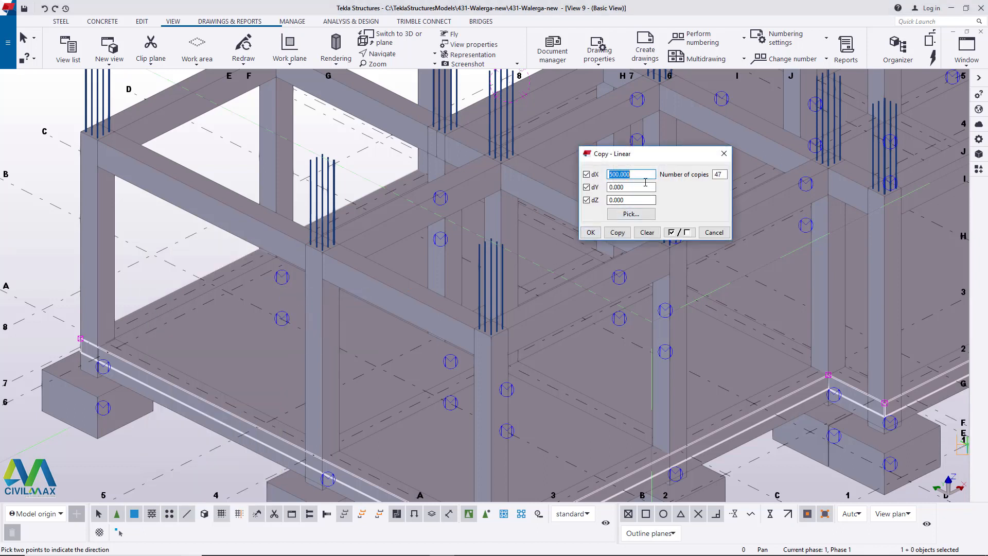
text(00)
key(Tab)
key(Tab)
scroll(182, 327, down, 5)
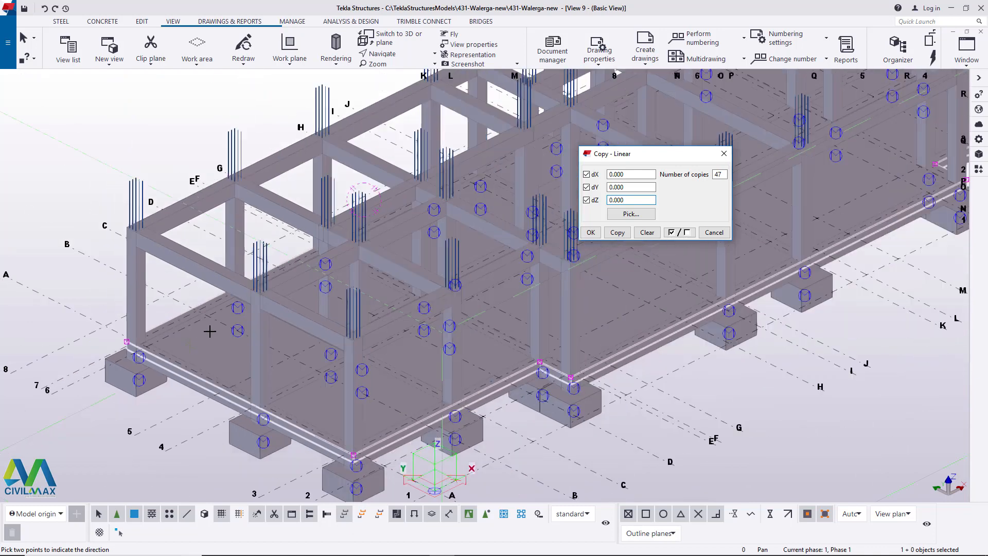
- Copy the slab once with a dZ offset of 3000 mm and end the copy command
double_click(618, 200)
text(3000)
double_click(719, 174)
text(1)
click(618, 233)
click(591, 232)
right_click(170, 134)
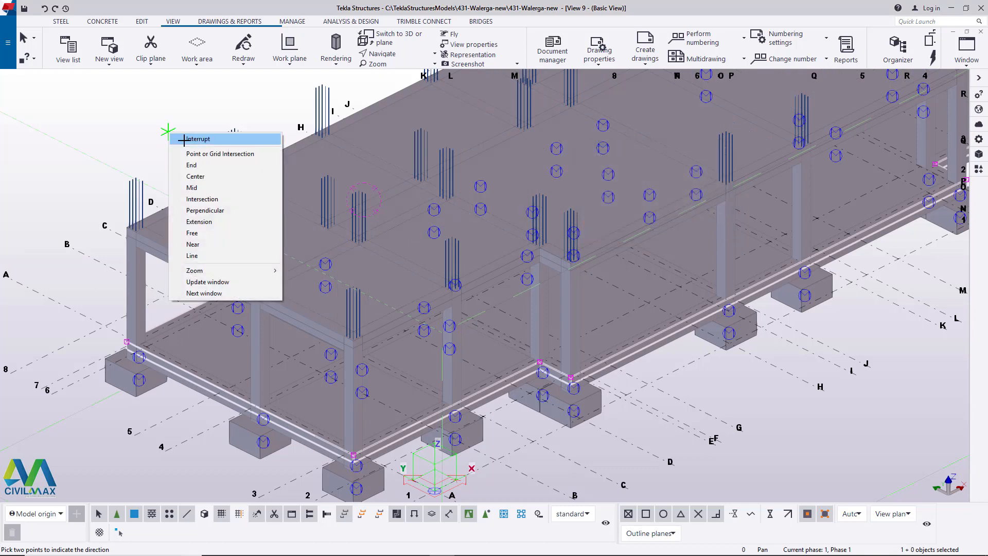
click(184, 139)
- Examine the copied slab from below and above, checking its level against the upper beams and column starter bars
scroll(157, 218, up, 8)
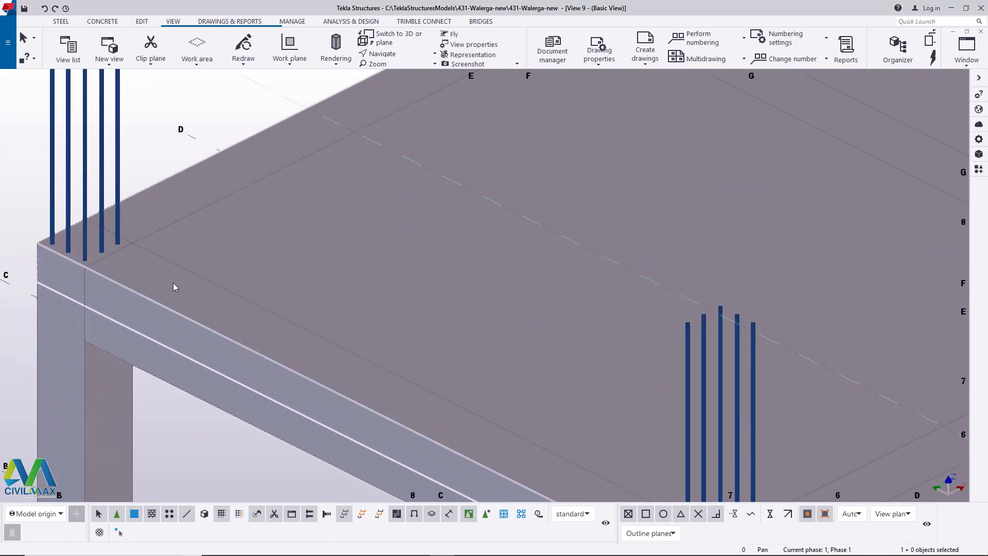
click(403, 56)
click(394, 72)
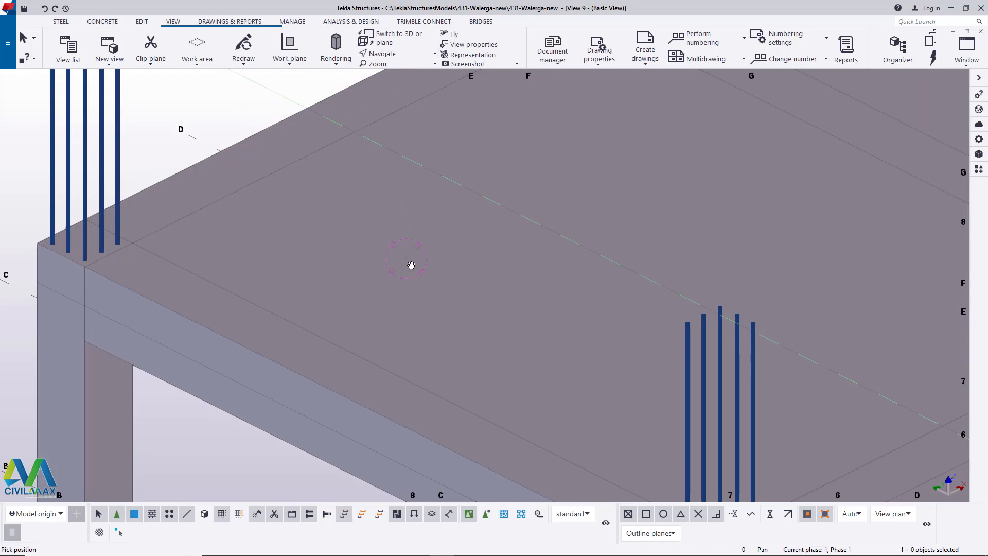
scroll(411, 265, down, 10)
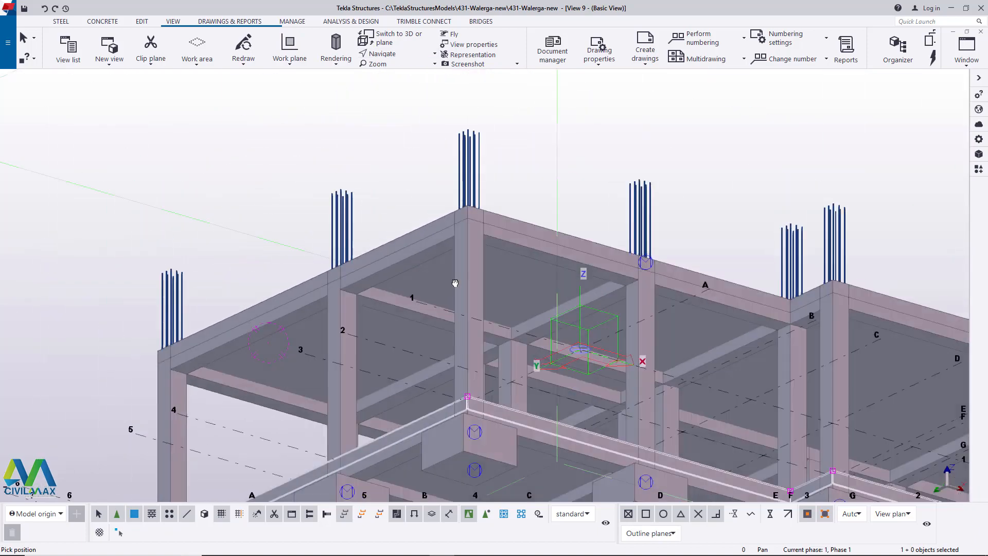
drag(455, 283, 433, 377)
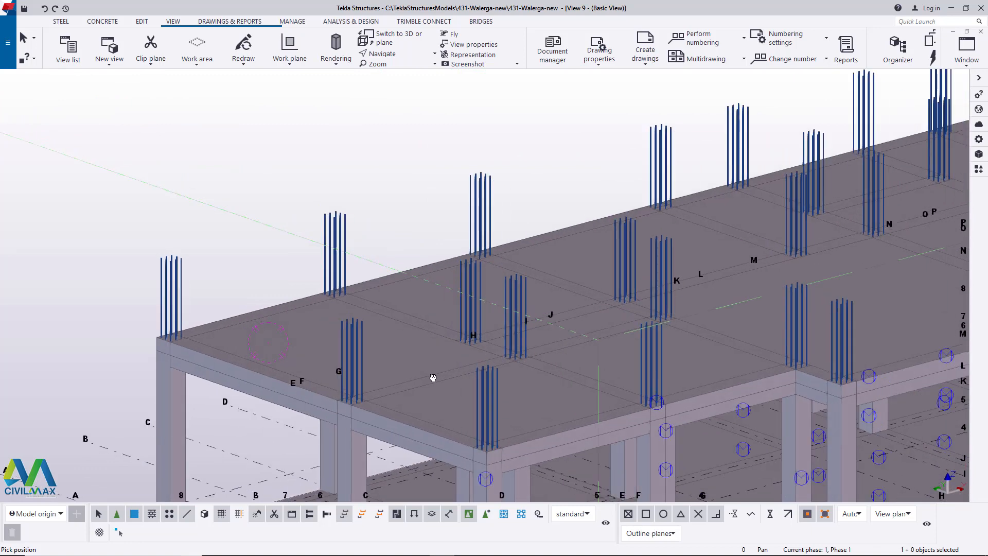
scroll(267, 358, up, 2)
right_click(222, 205)
click(245, 211)
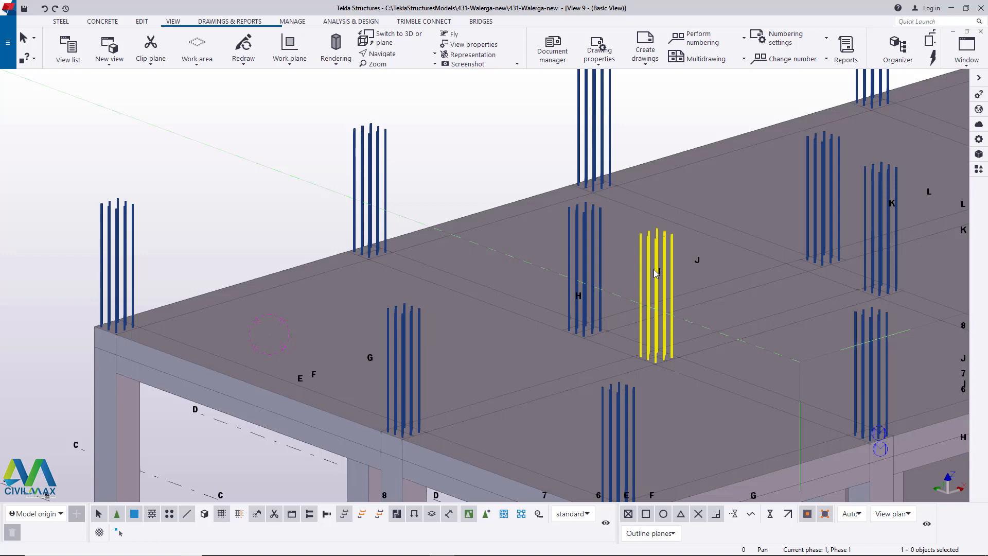
scroll(361, 263, down, 3)
scroll(362, 264, up, 2)
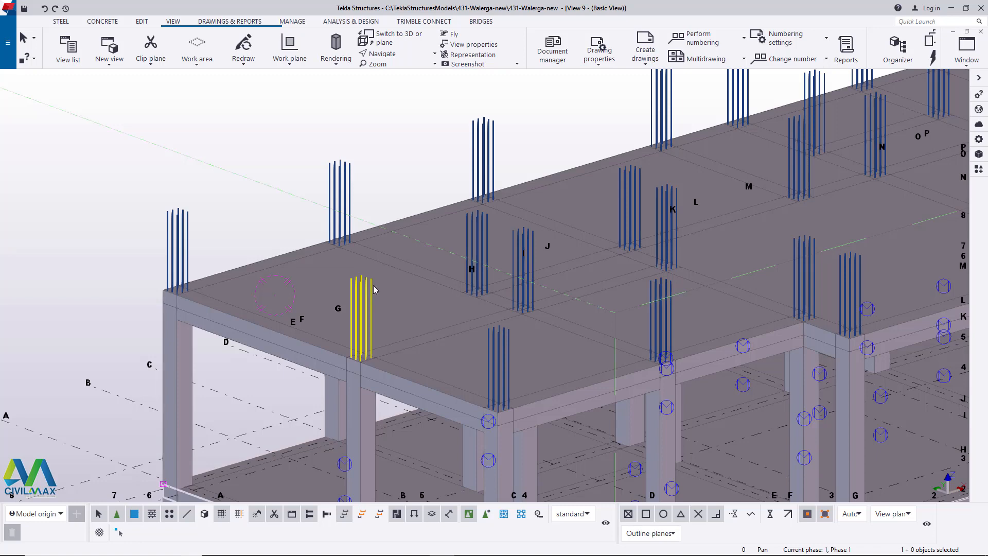
scroll(325, 293, up, 3)
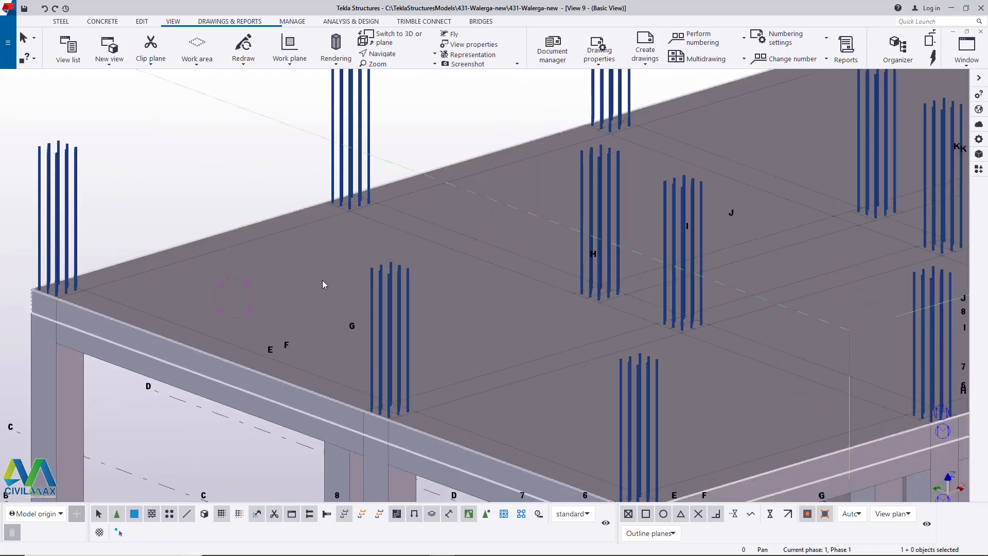
- Move the copied slab linearly 2000 mm up along Z, expanding the view depth to include it
right_click(169, 149)
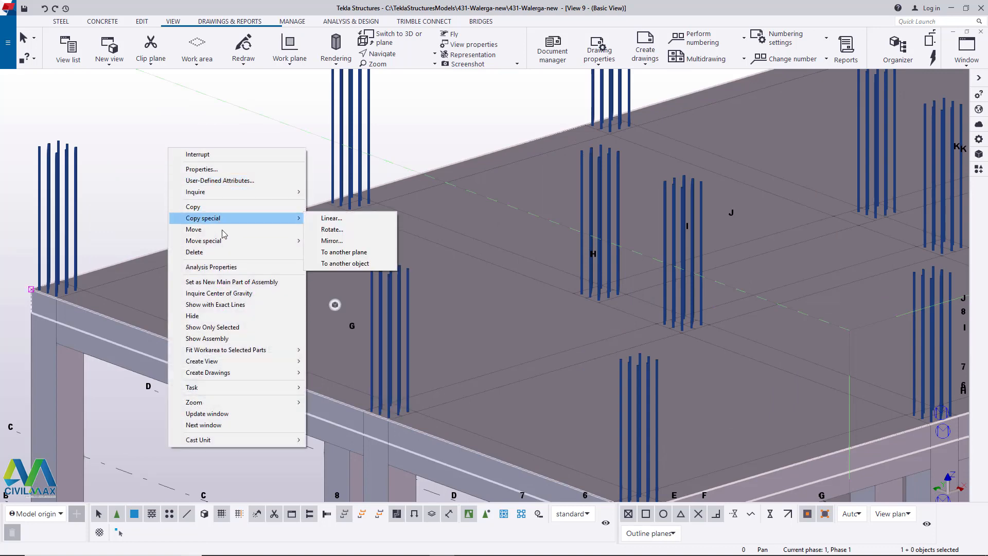
mouse_move(222, 243)
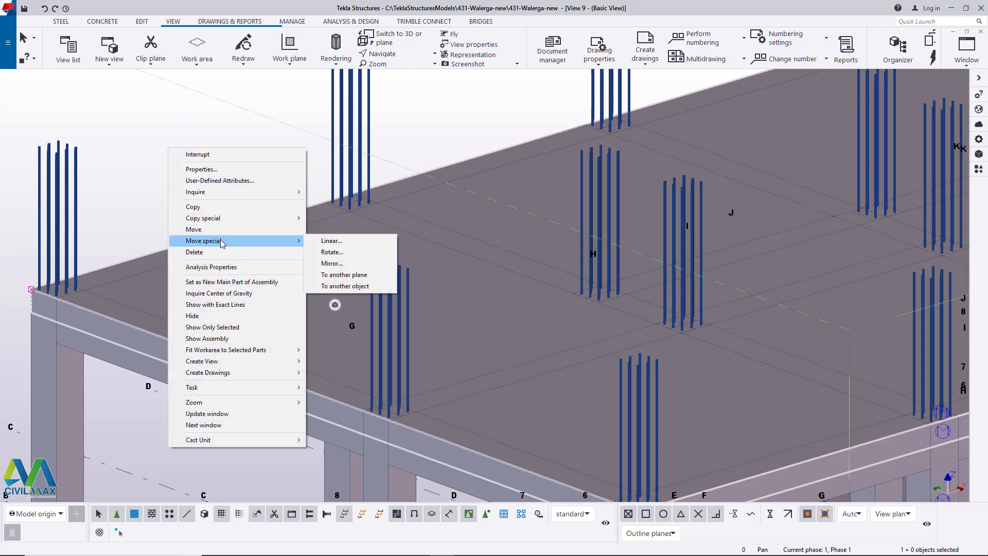
click(339, 247)
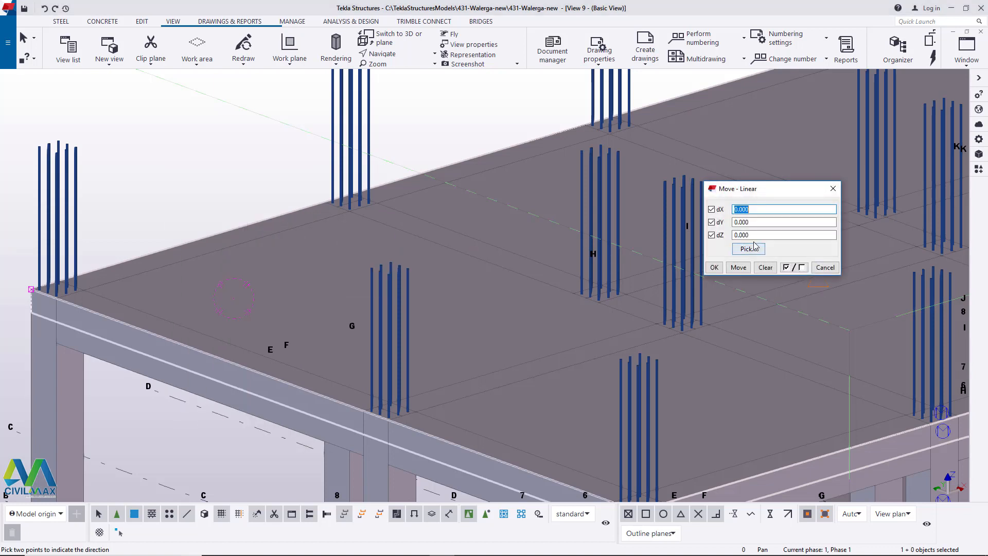
double_click(736, 235)
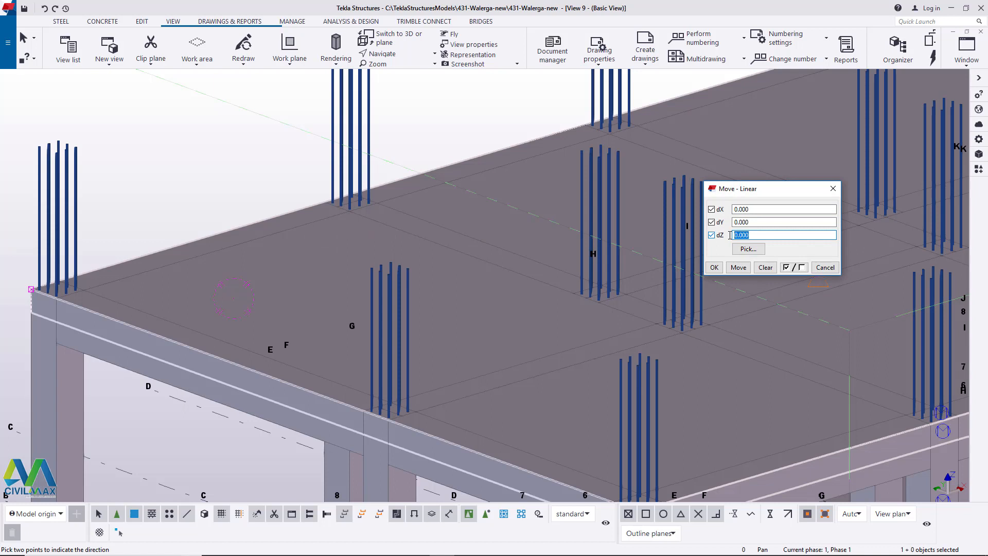
text(2000)
scroll(351, 362, down, 2)
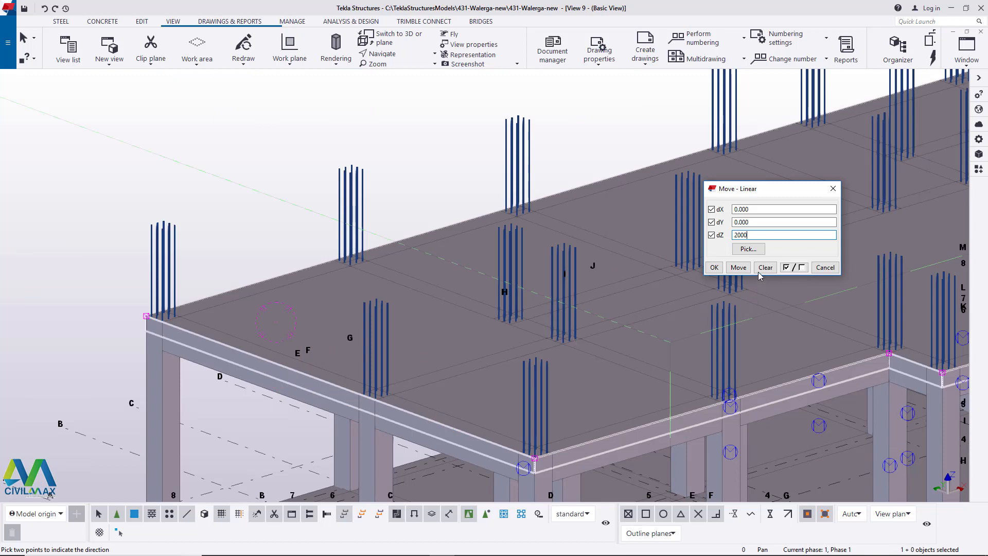
click(740, 267)
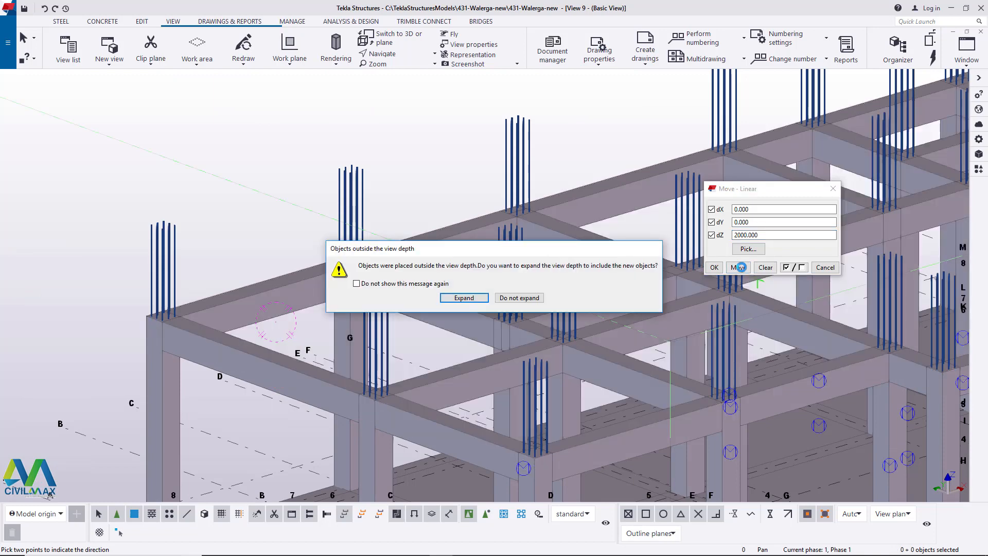
click(471, 299)
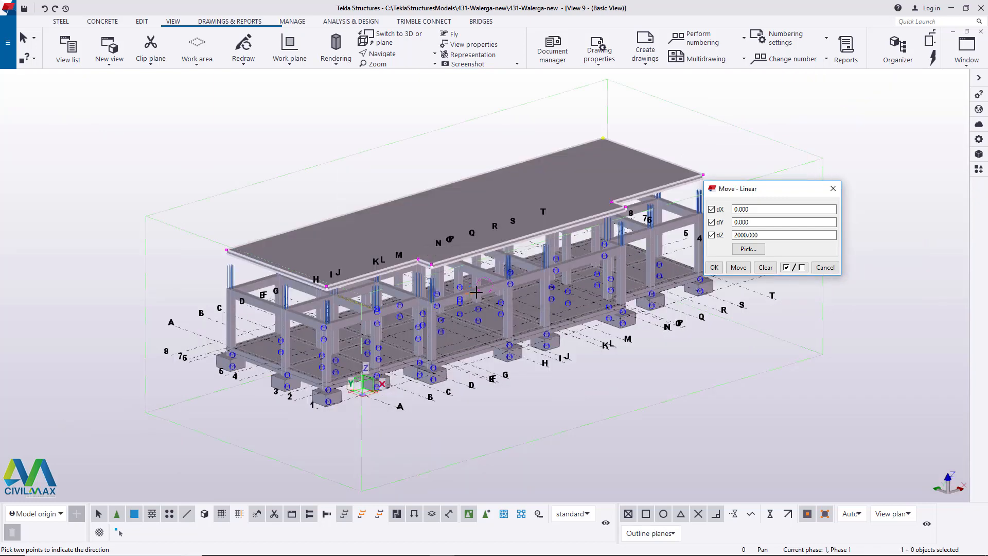
scroll(228, 249, up, 4)
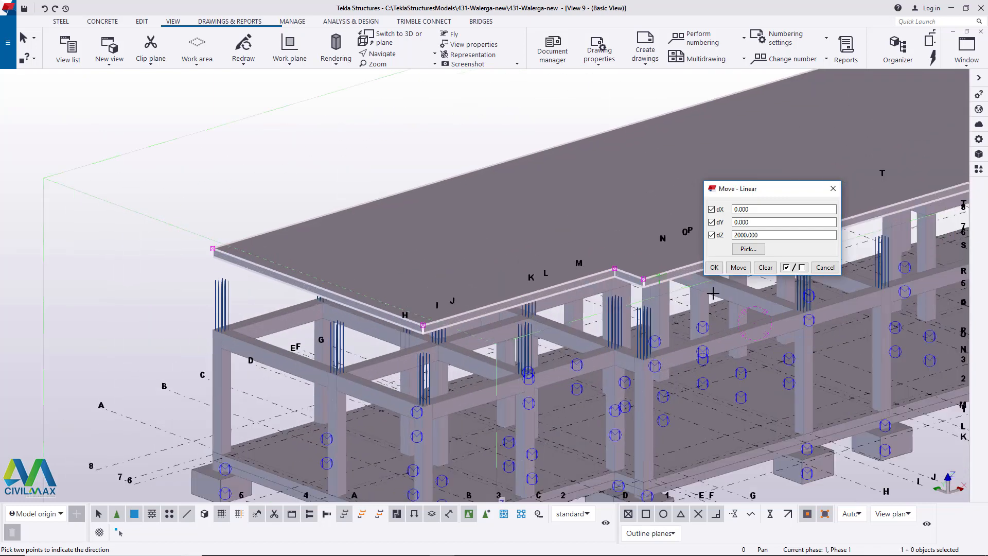
click(714, 267)
right_click(175, 156)
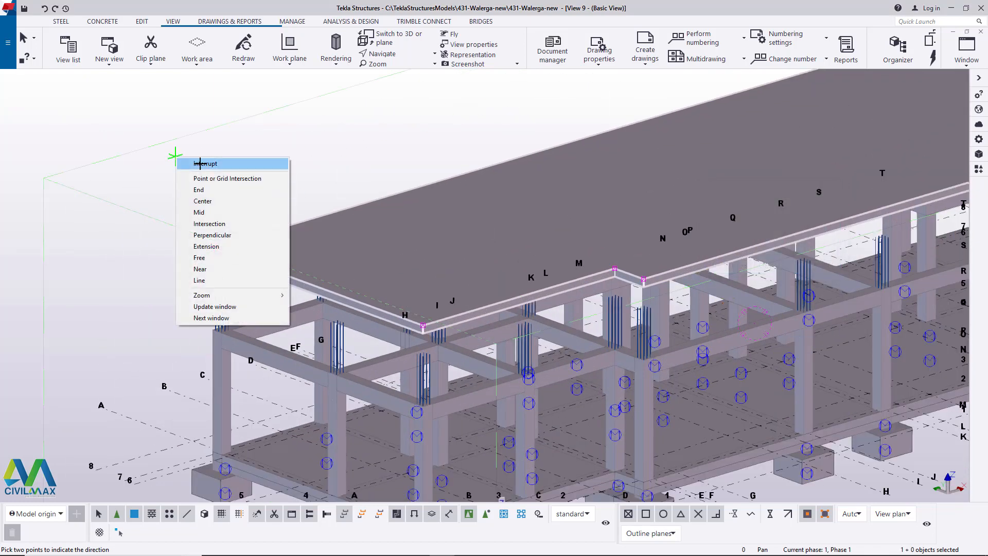
click(200, 164)
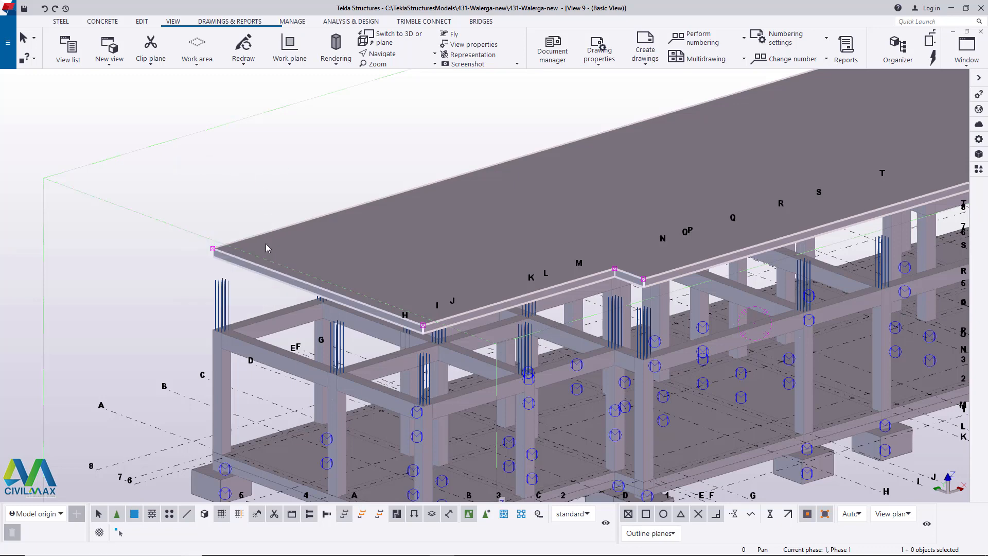
- Examine the underside and corner edge of the raised slab above the column starter bars
scroll(266, 243, up, 3)
click(385, 56)
click(394, 71)
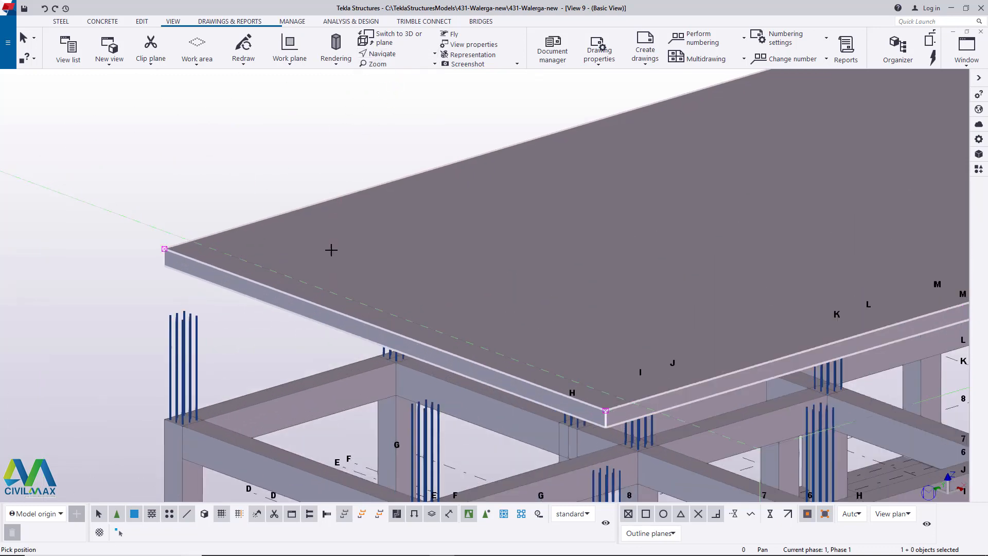
drag(332, 252, 457, 248)
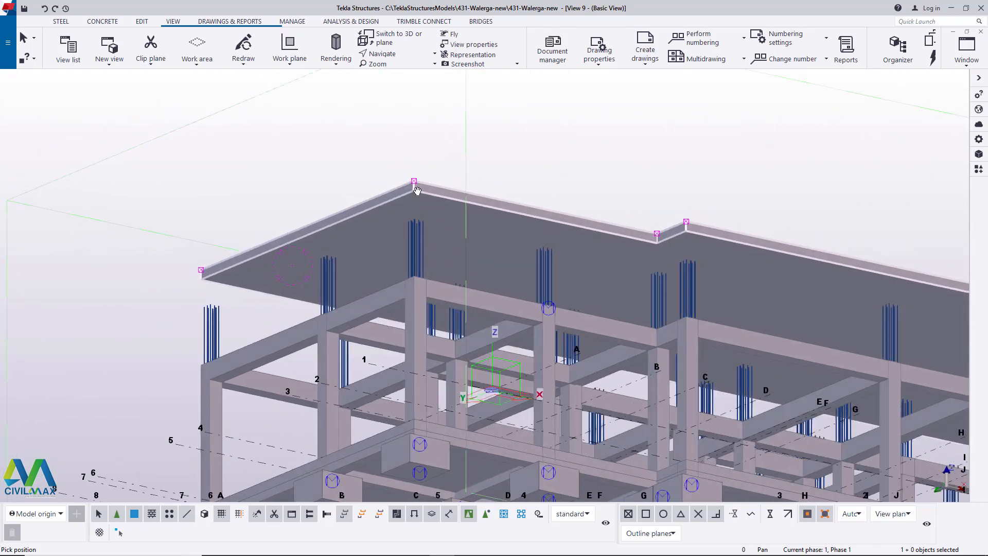
scroll(417, 190, up, 5)
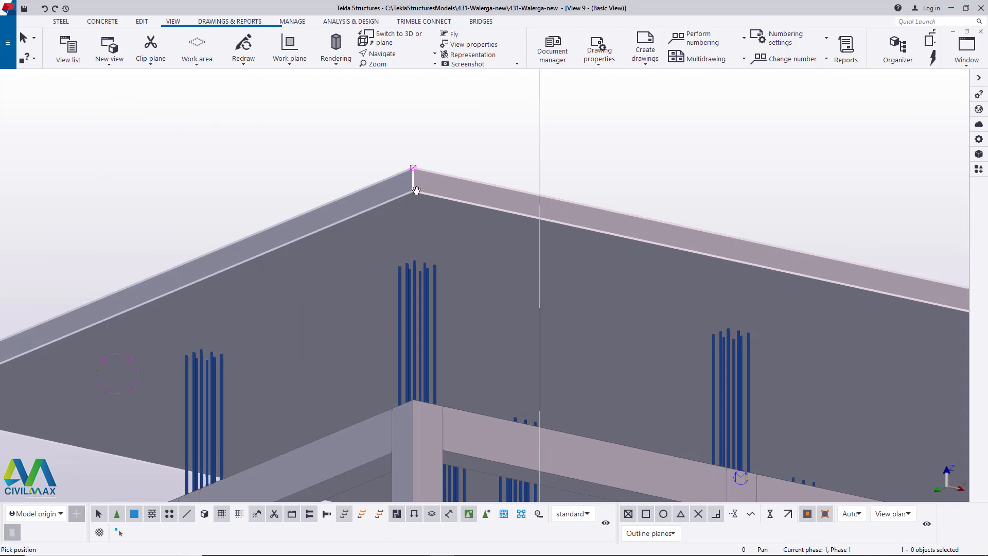
scroll(417, 190, down, 3)
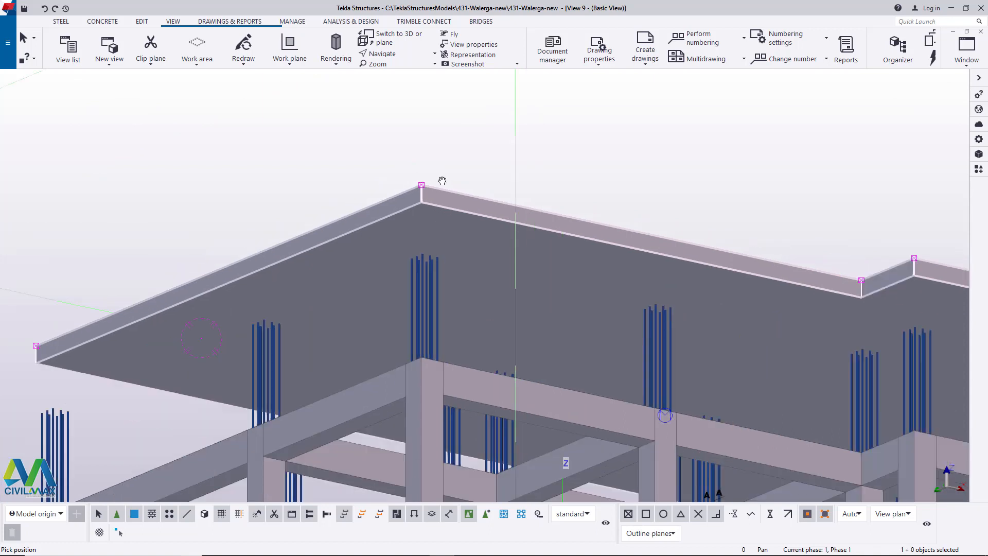
scroll(422, 183, up, 3)
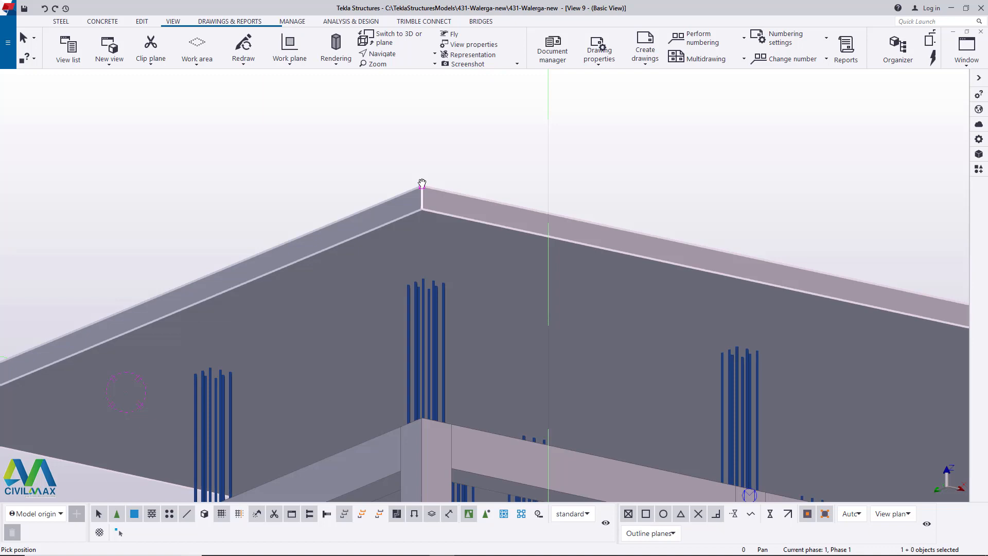
- End the pan command and search the applications and components catalog for "for", browsing to the Formwork components
right_click(278, 129)
click(298, 134)
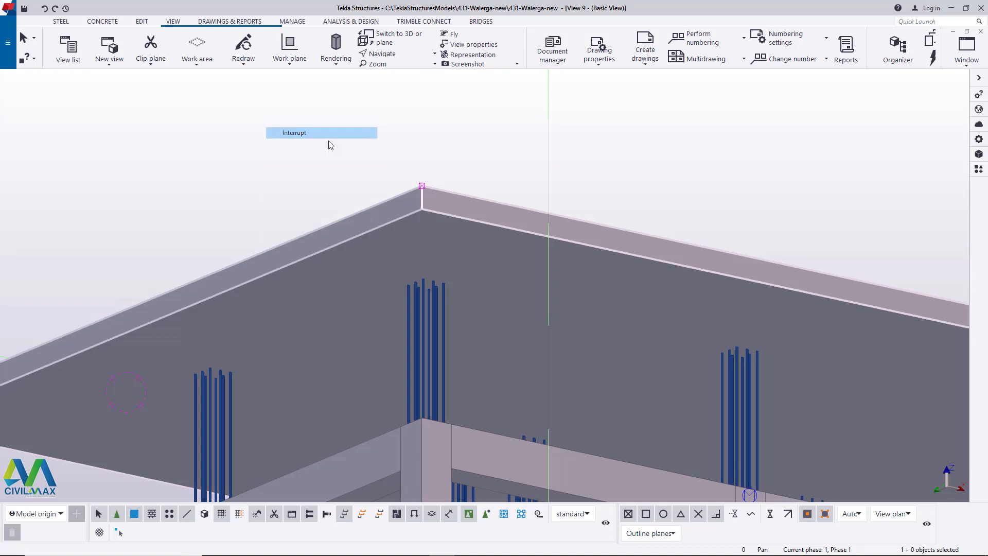
click(977, 171)
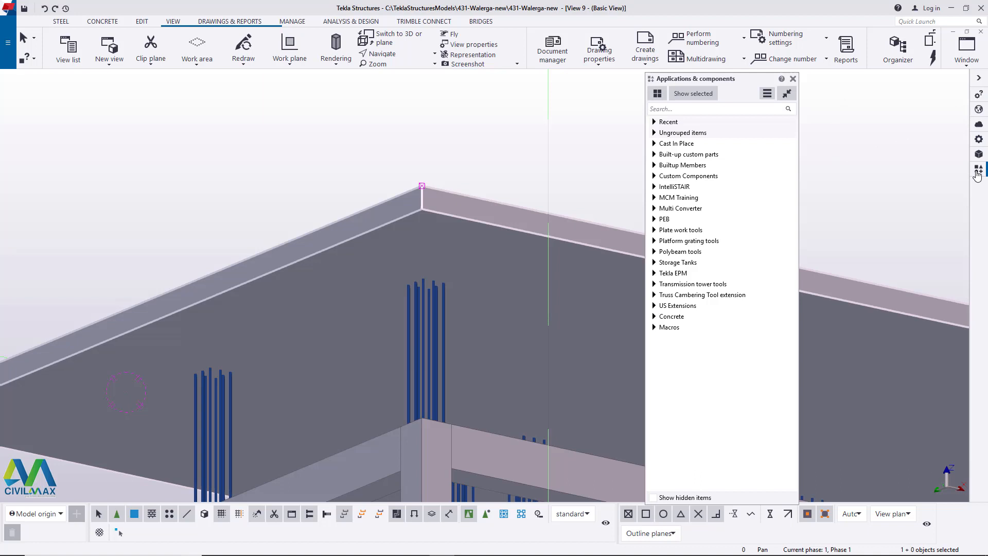
click(665, 110)
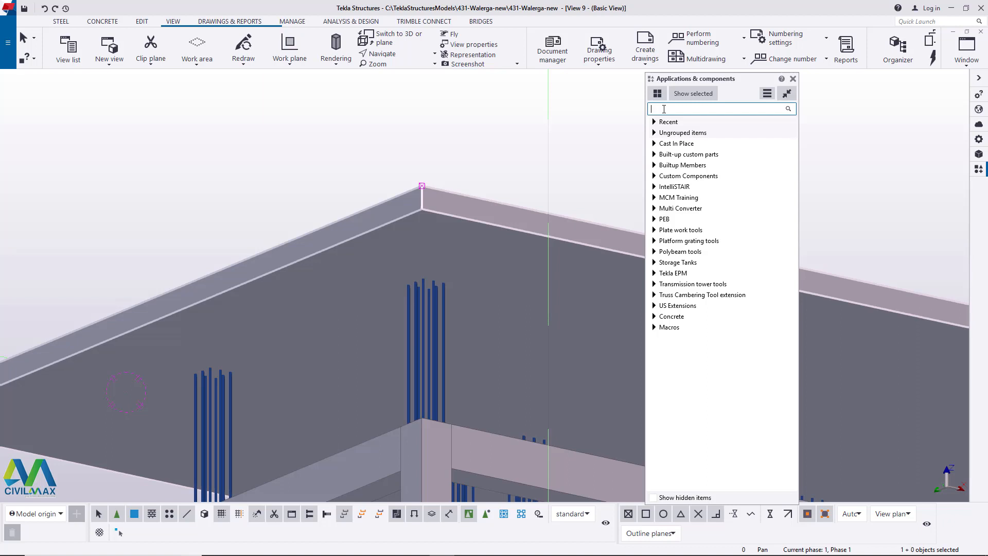
text(for)
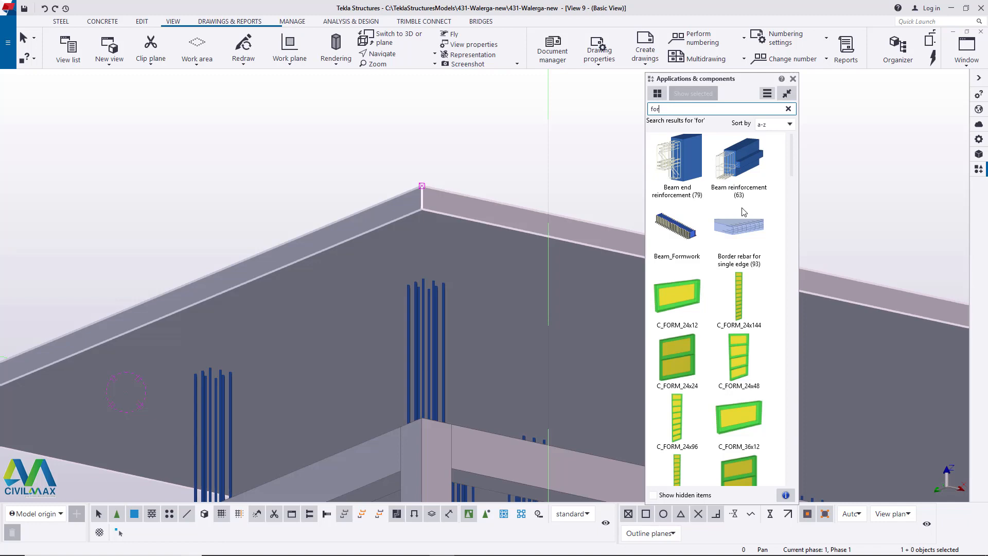
scroll(743, 212, down, 15)
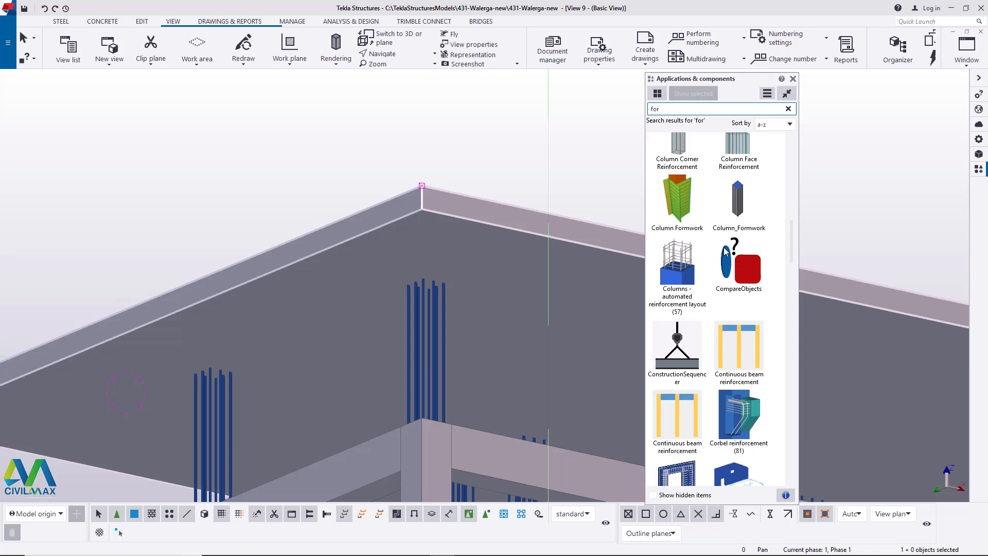
scroll(726, 251, down, 10)
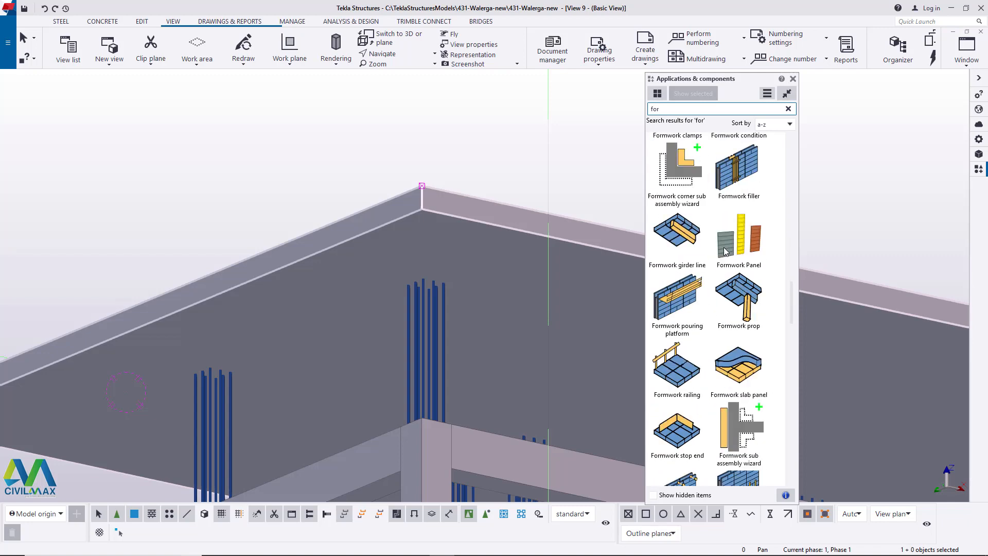
- Apply the Formwork slab panel component to the whole underside of the raised slab
click(749, 376)
scroll(479, 206, down, 3)
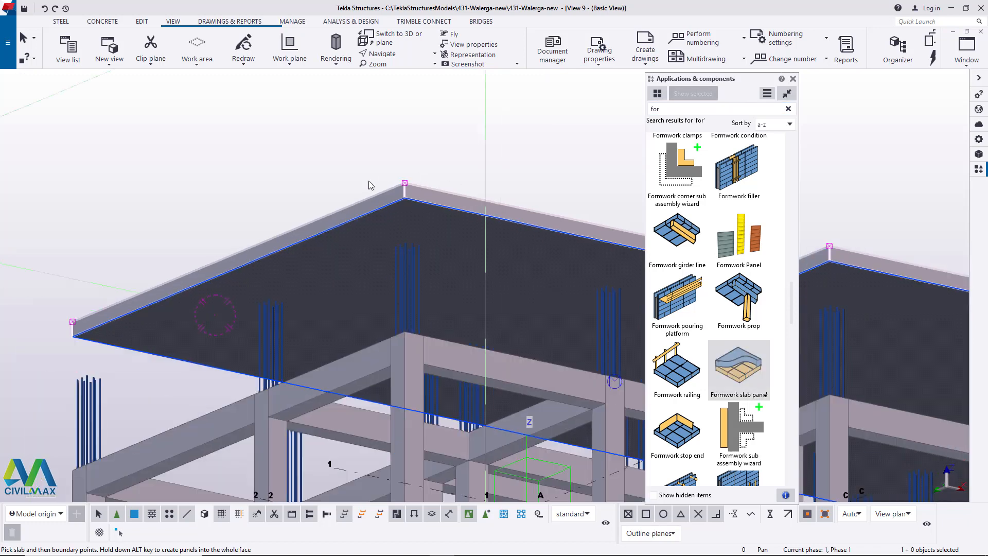
scroll(455, 222, up, 1)
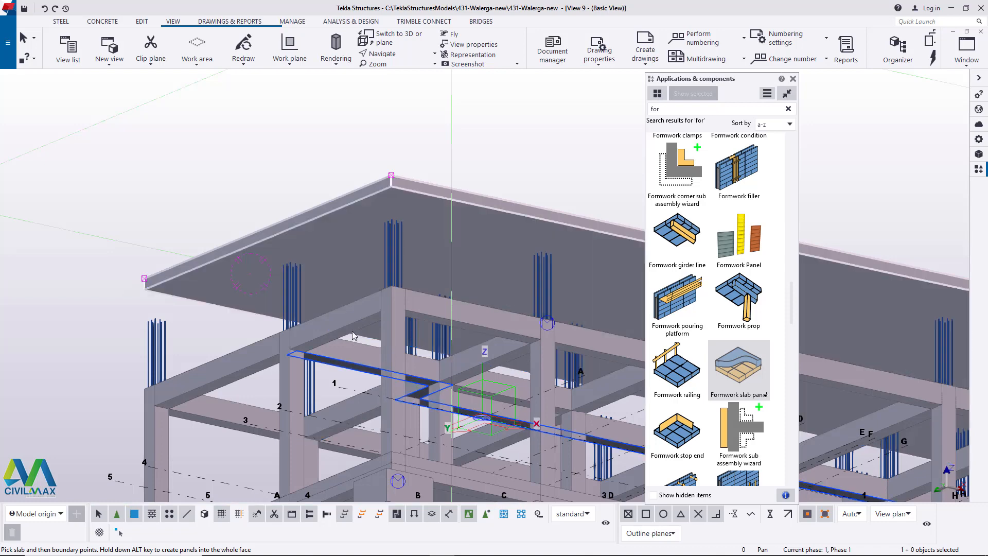
click(360, 241)
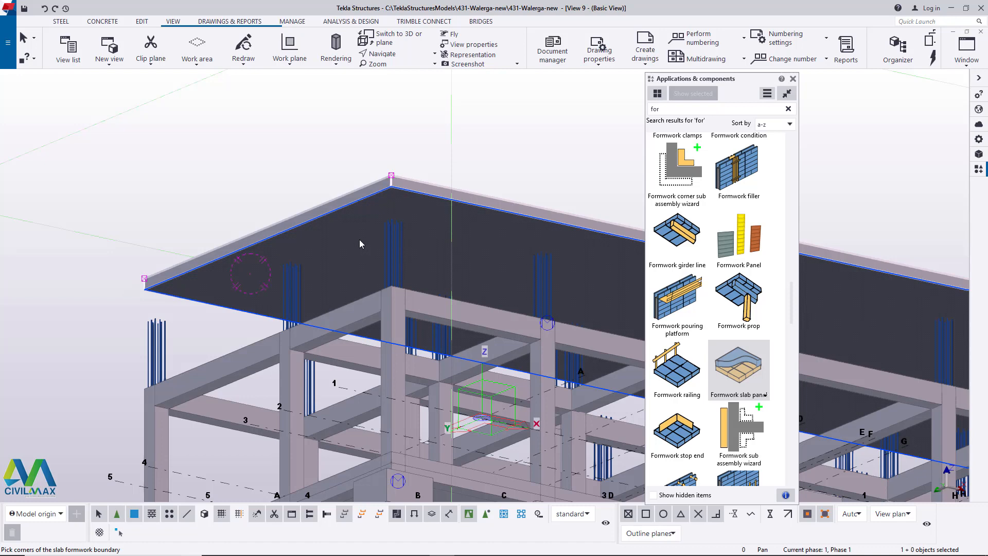
middle_click(359, 242)
scroll(411, 203, up, 5)
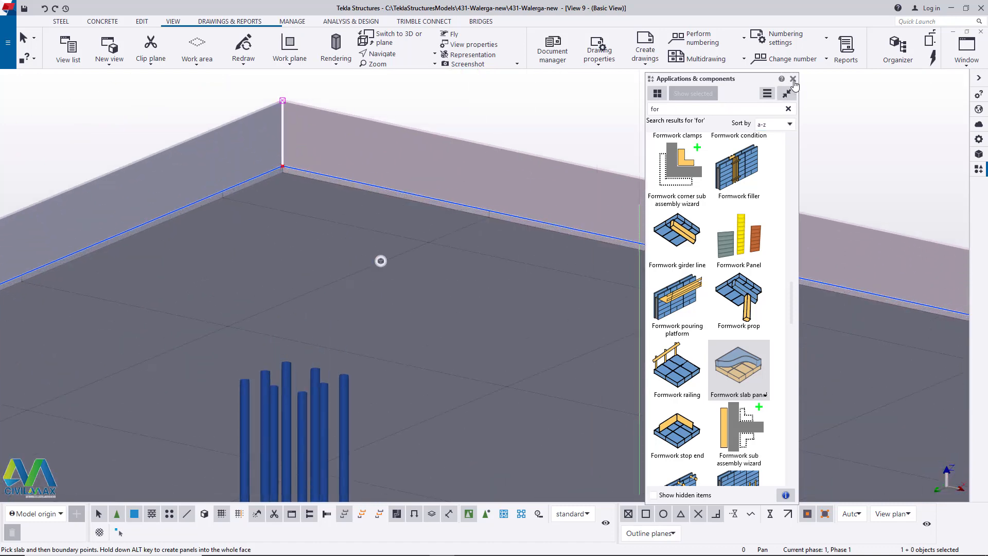
- Place the component catalog clear of the slab and end the Formwork slab panel command with the slab deselected
drag(741, 79, 893, 71)
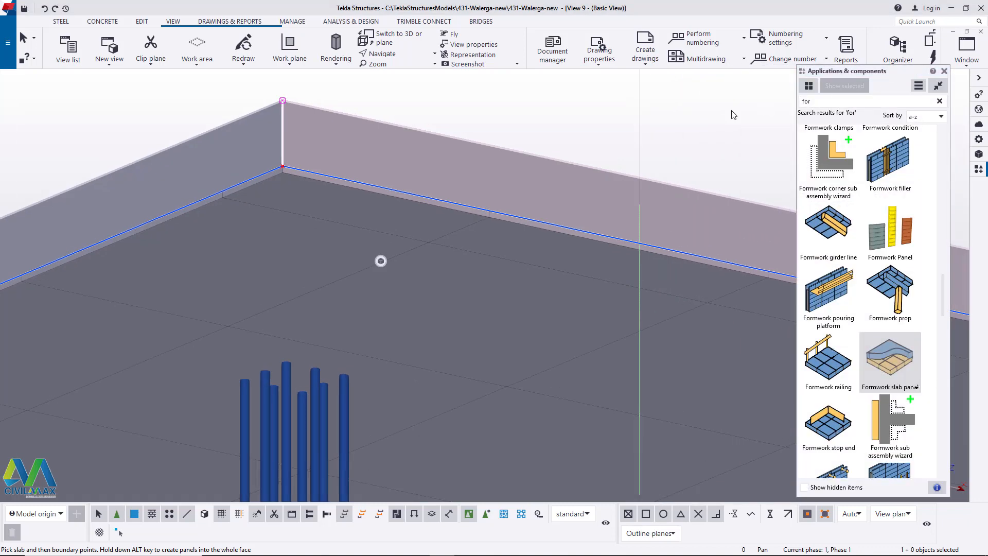
click(437, 97)
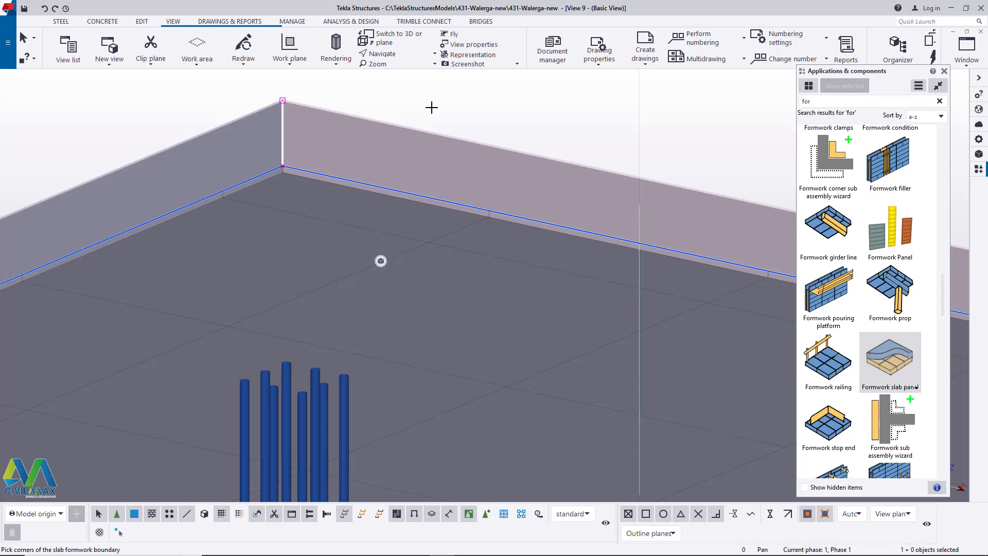
key(Escape)
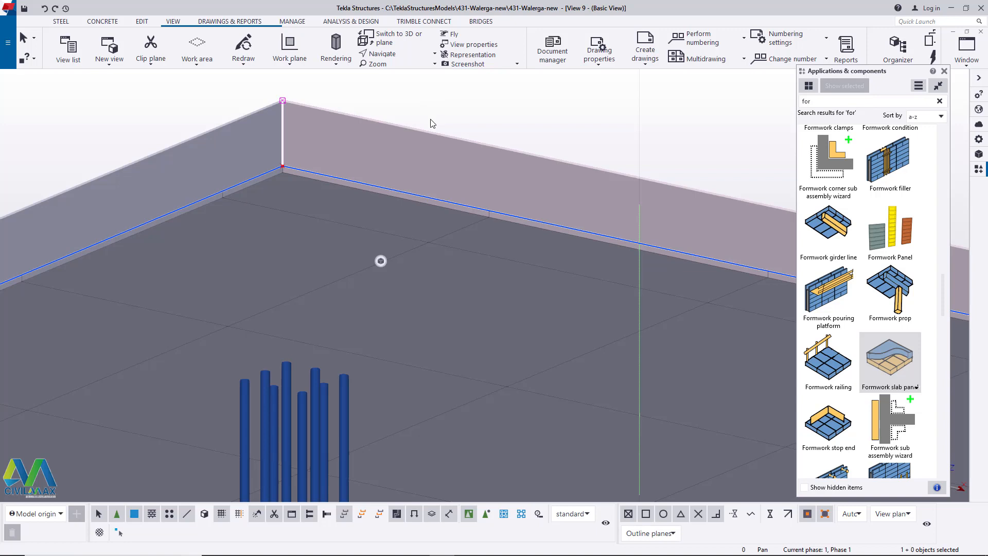
key(Return)
right_click(446, 111)
click(490, 118)
right_click(465, 110)
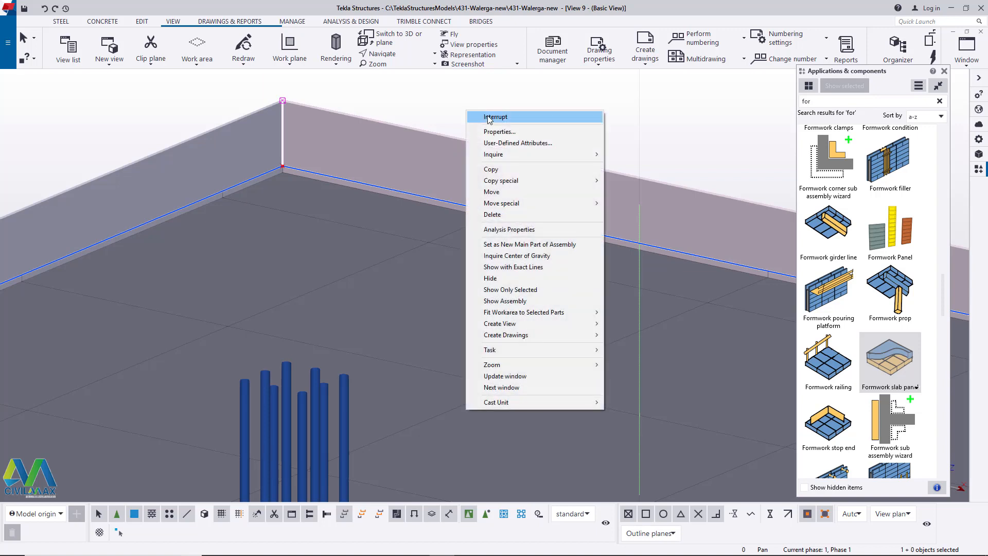
click(491, 119)
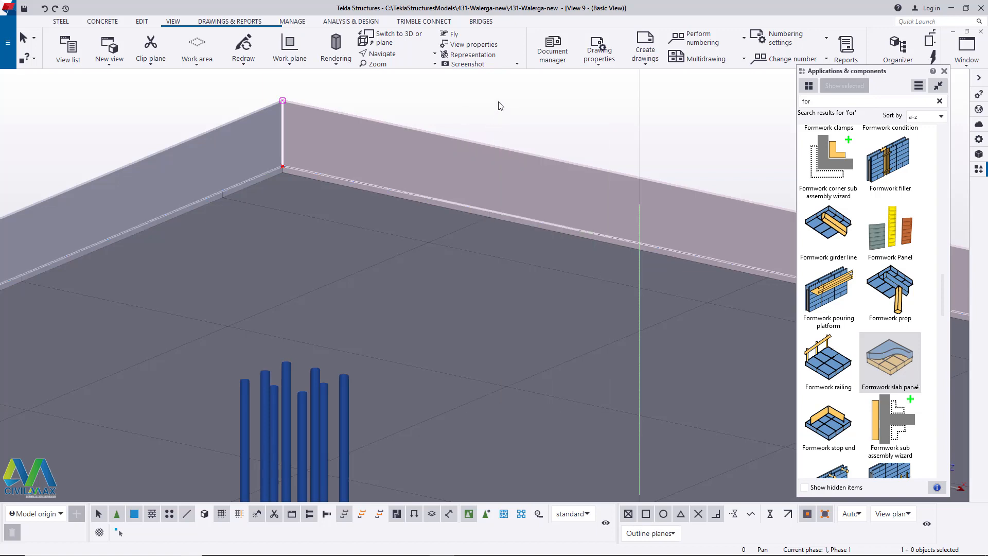
click(498, 105)
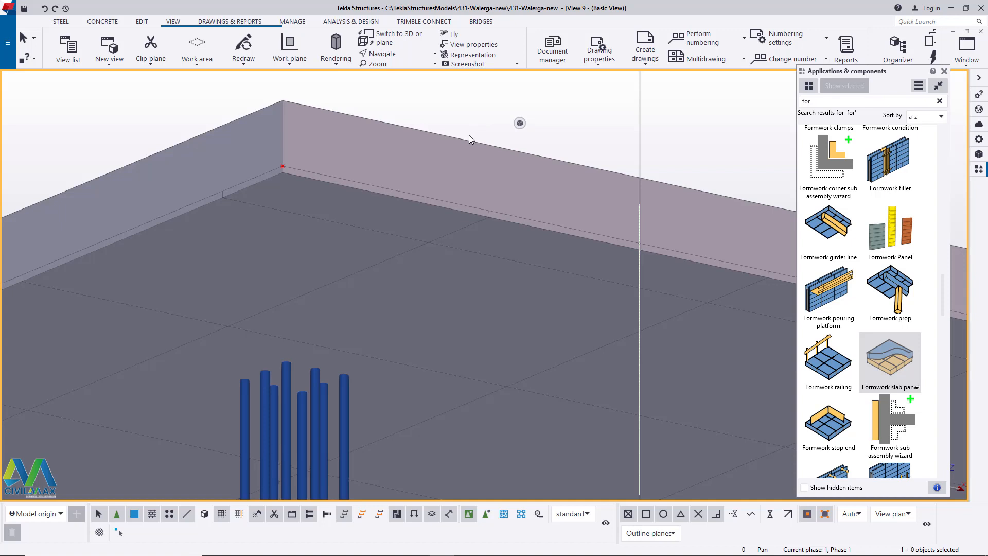
- Change the raised slab's class to Class 8 and deselect it
click(413, 168)
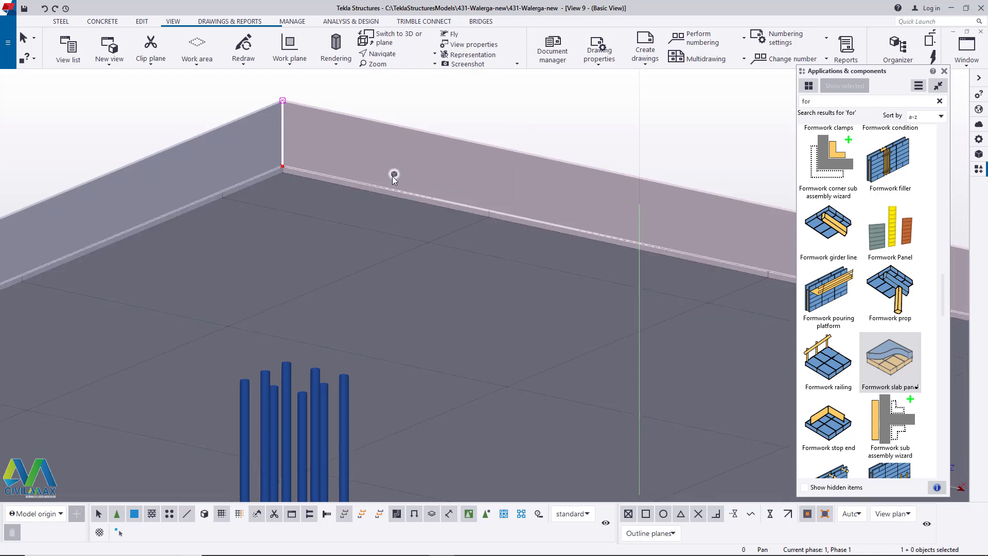
click(429, 191)
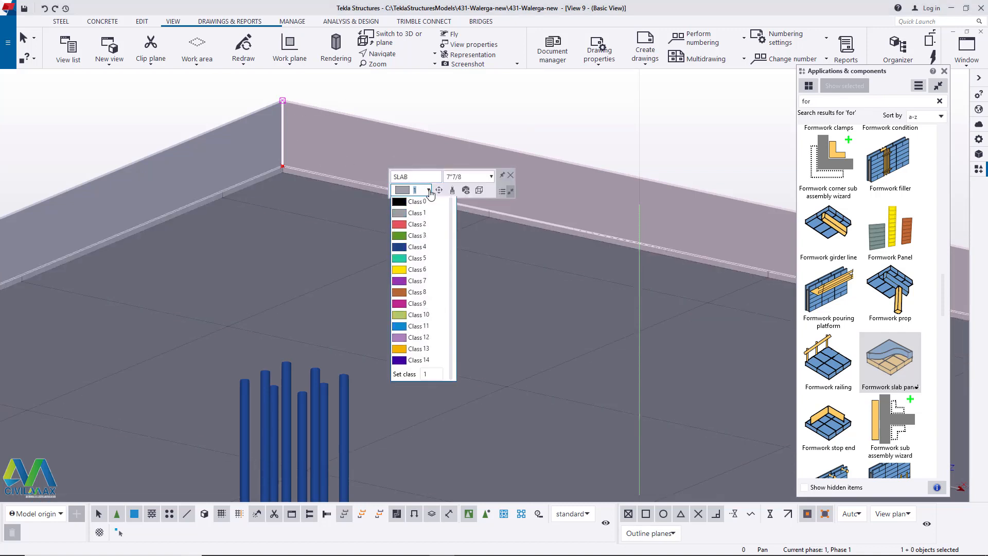
click(423, 292)
click(578, 124)
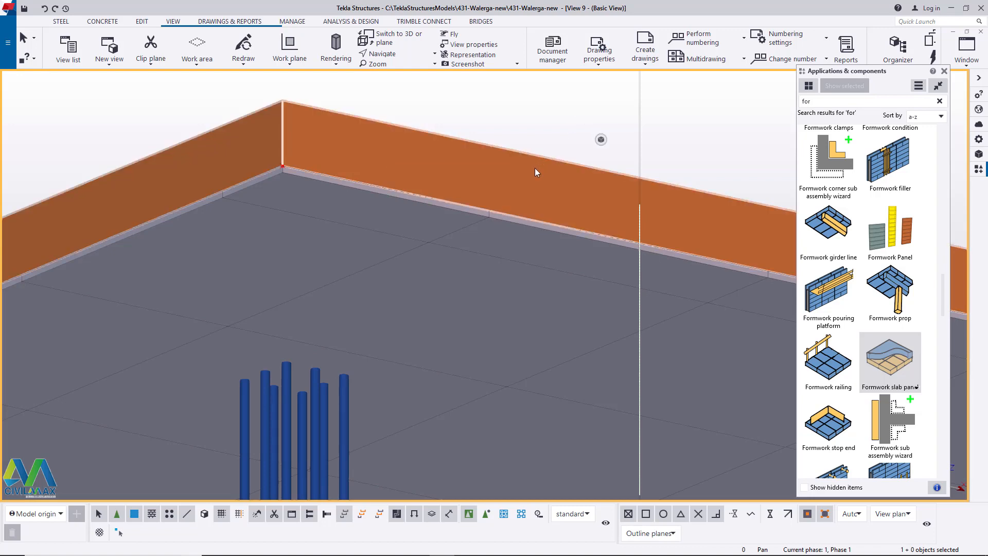
- Enable selection of individual objects in components, open the properties of one formwork panel near the slab corner, and close the component catalog
scroll(391, 246, down, 3)
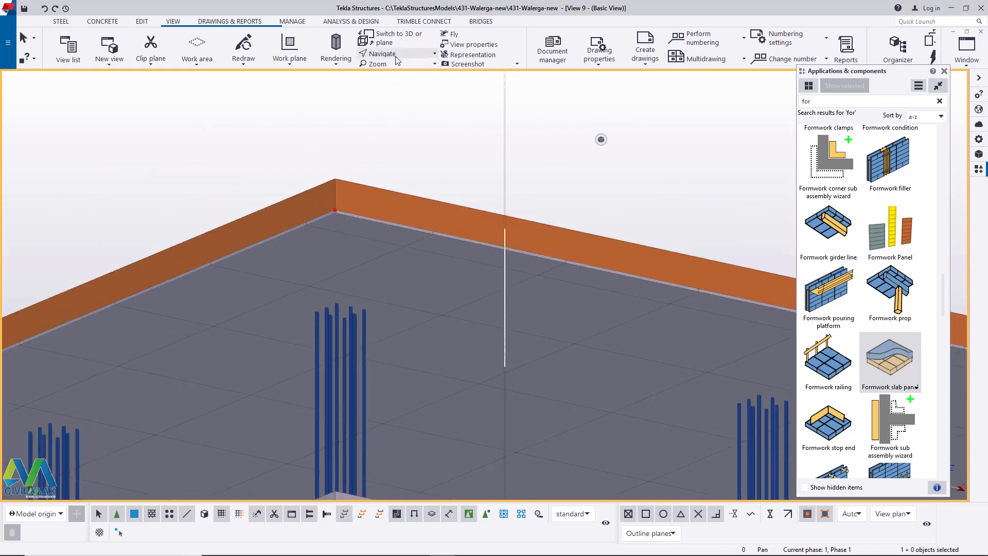
click(396, 54)
click(398, 69)
drag(353, 217, 227, 170)
right_click(221, 170)
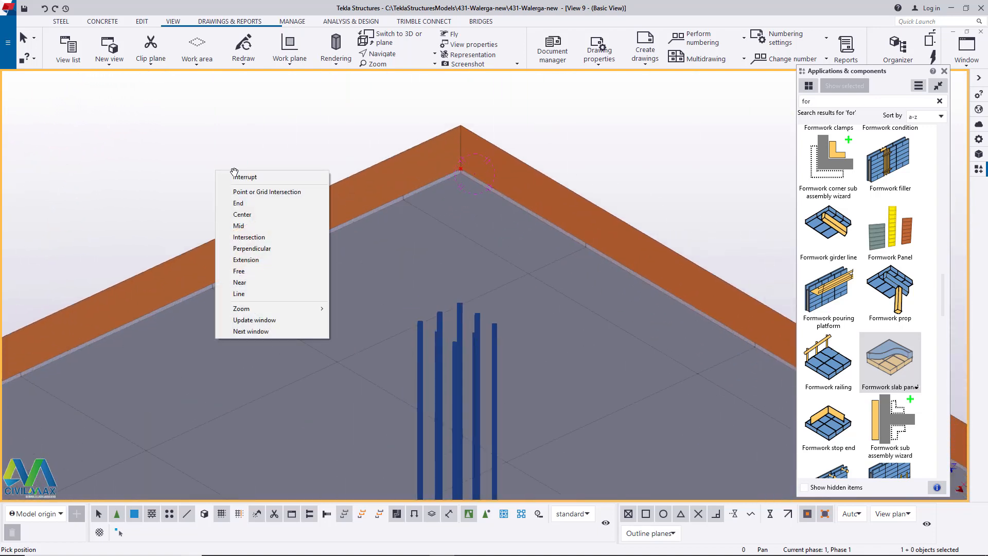
click(234, 176)
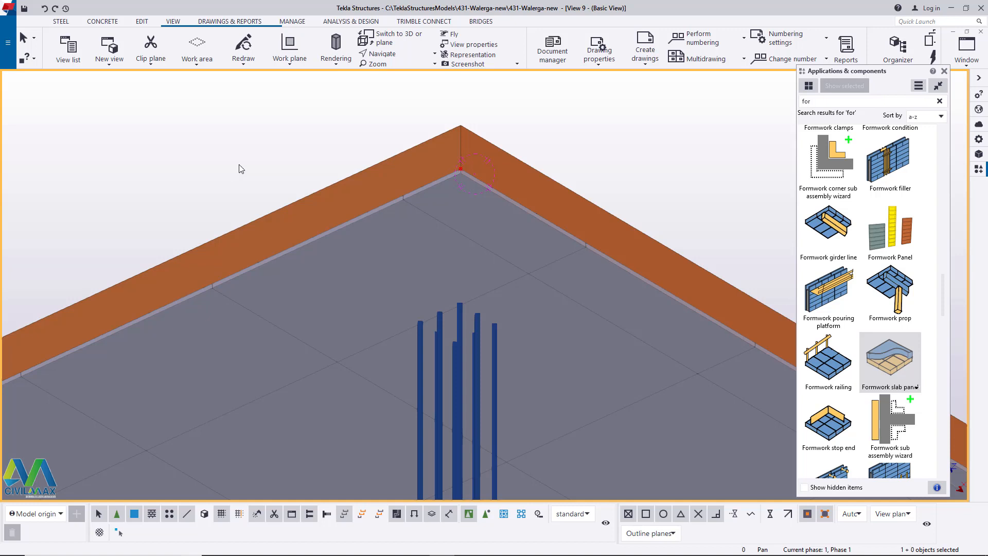
click(486, 516)
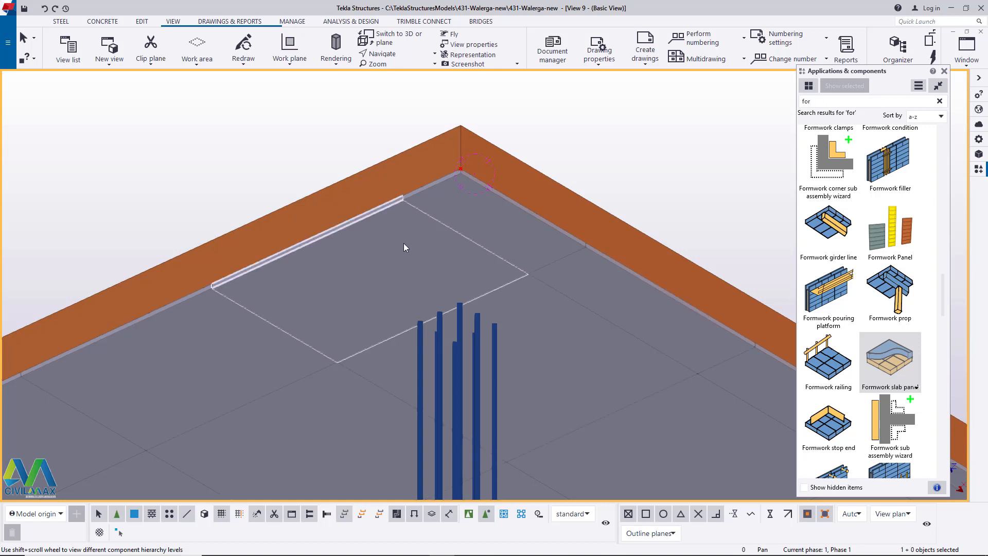
double_click(381, 257)
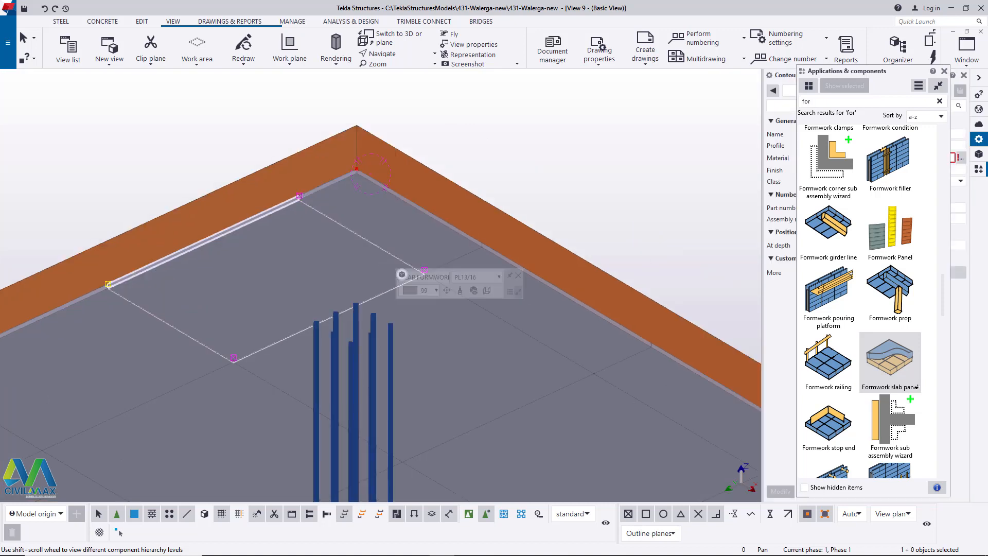
click(944, 71)
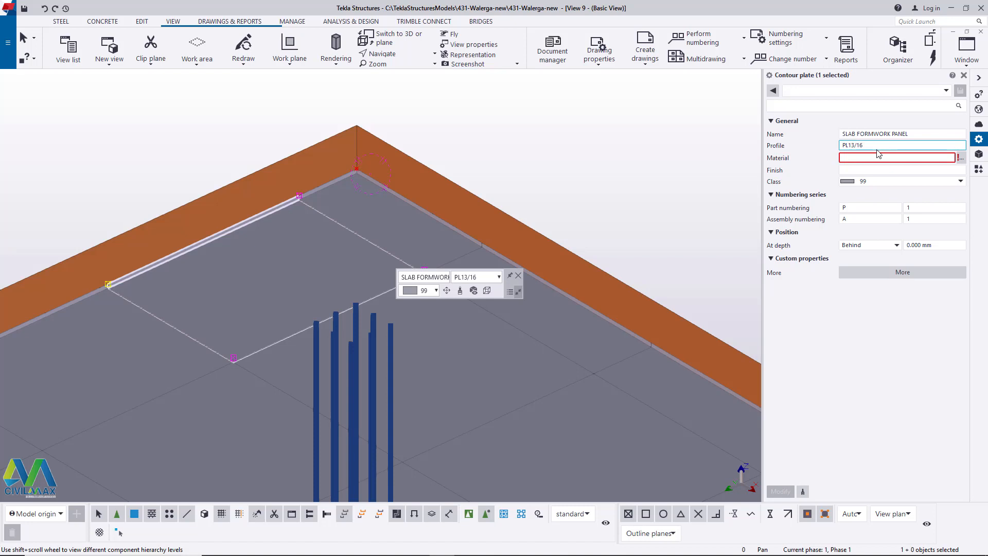
- Deselect the formwork panel, close its properties, and switch selection back to whole components
scroll(406, 233, down, 4)
middle_drag(443, 213, 496, 195)
scroll(495, 195, up, 3)
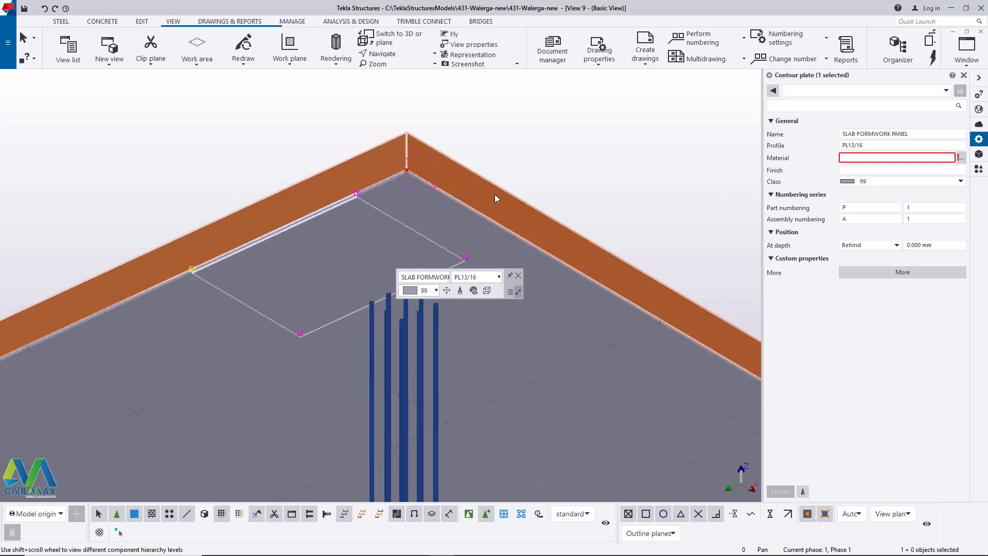
click(575, 151)
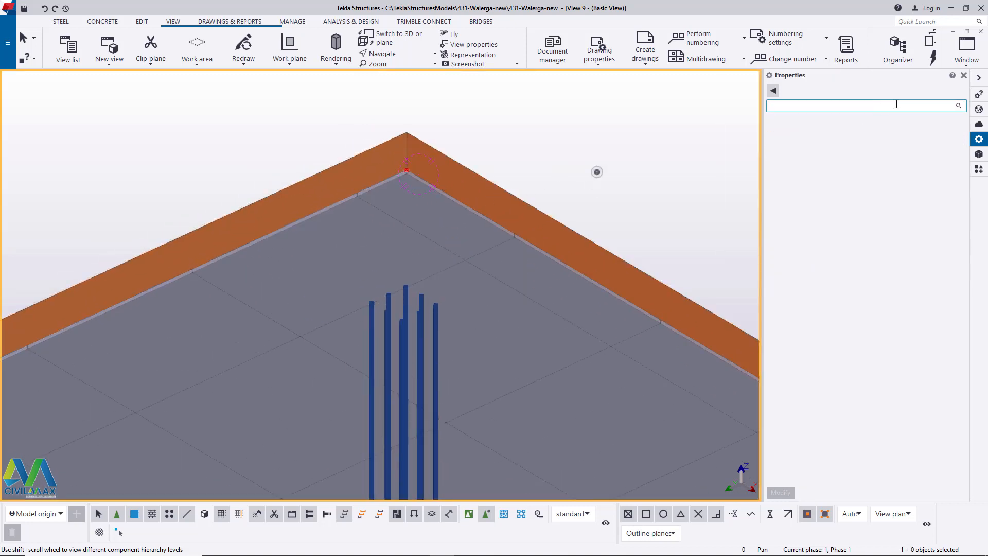
click(965, 75)
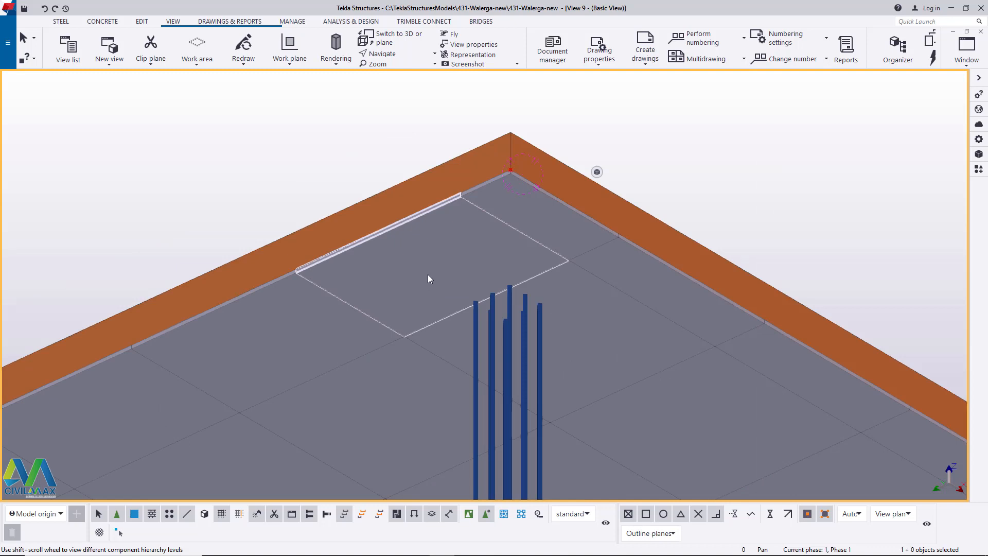
click(494, 386)
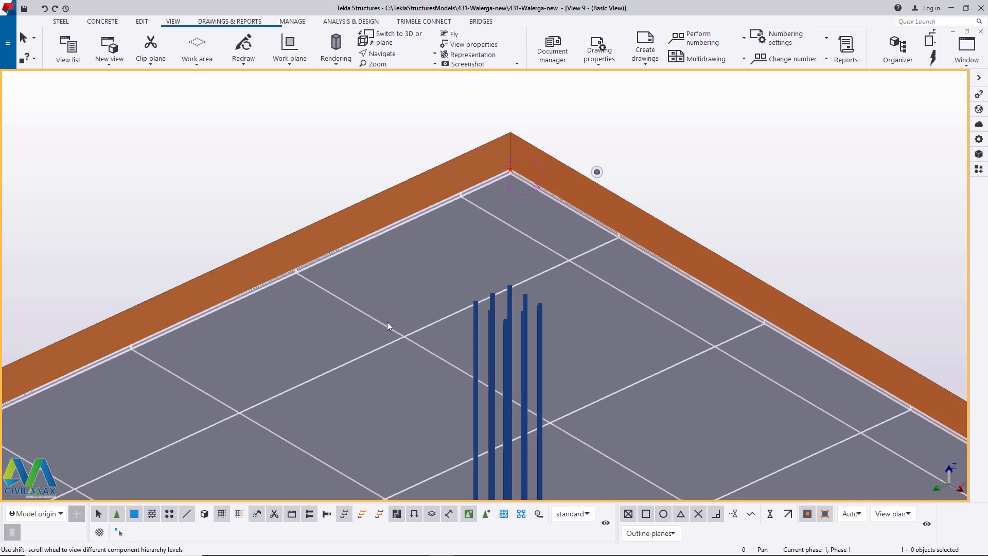
- Select the raised slab together with its formwork panels and move them linearly by dX 0, dY 0 and dZ -2000
scroll(346, 263, down, 8)
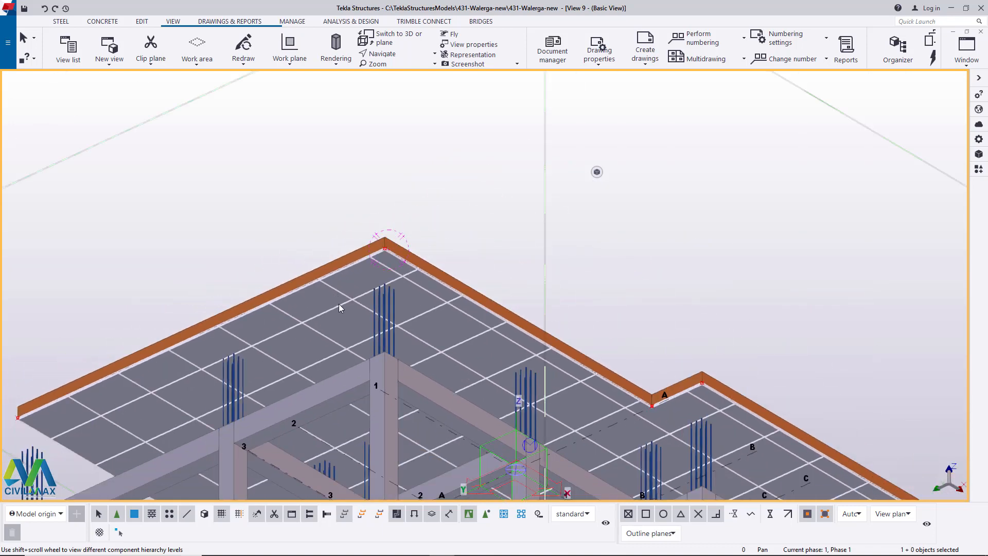
scroll(339, 303, up, 5)
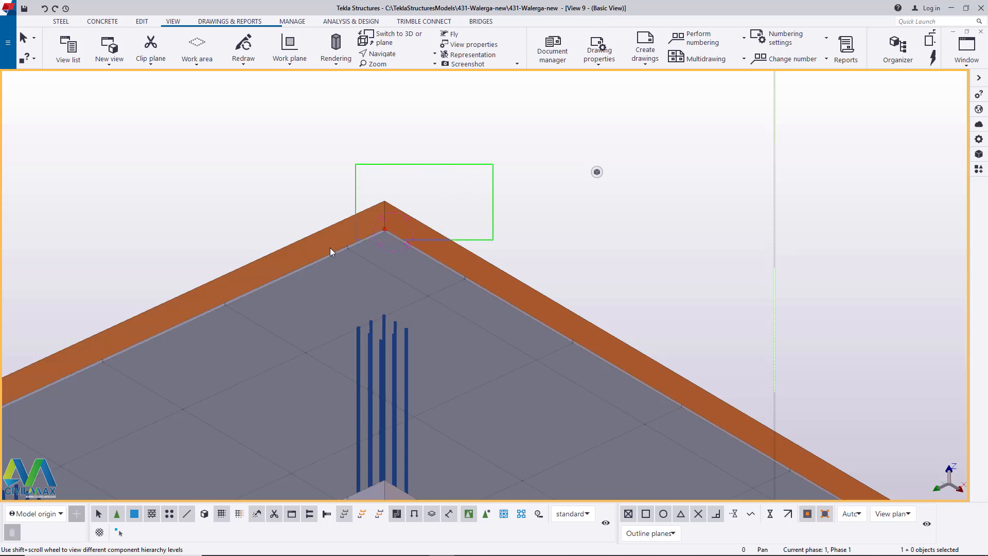
drag(331, 251, 247, 280)
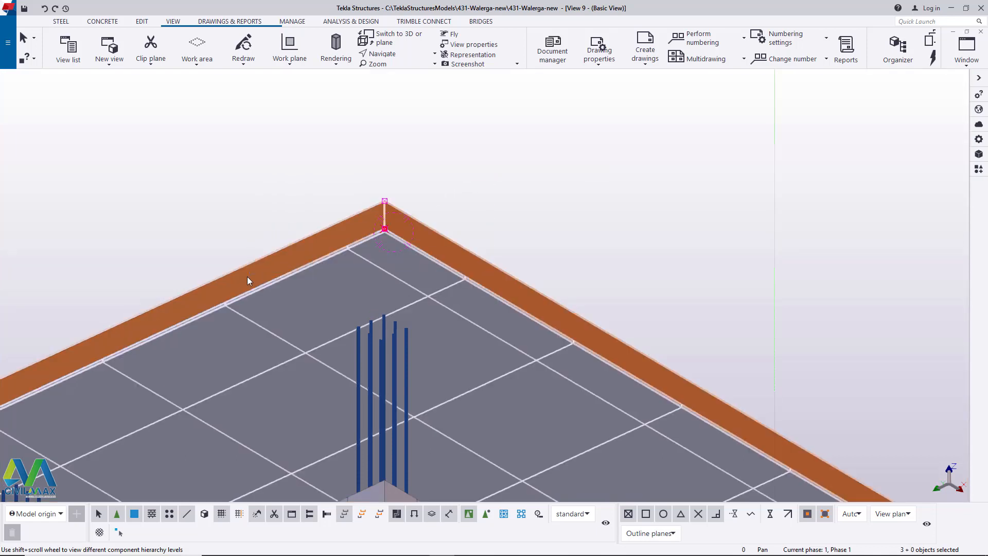
scroll(318, 264, down, 2)
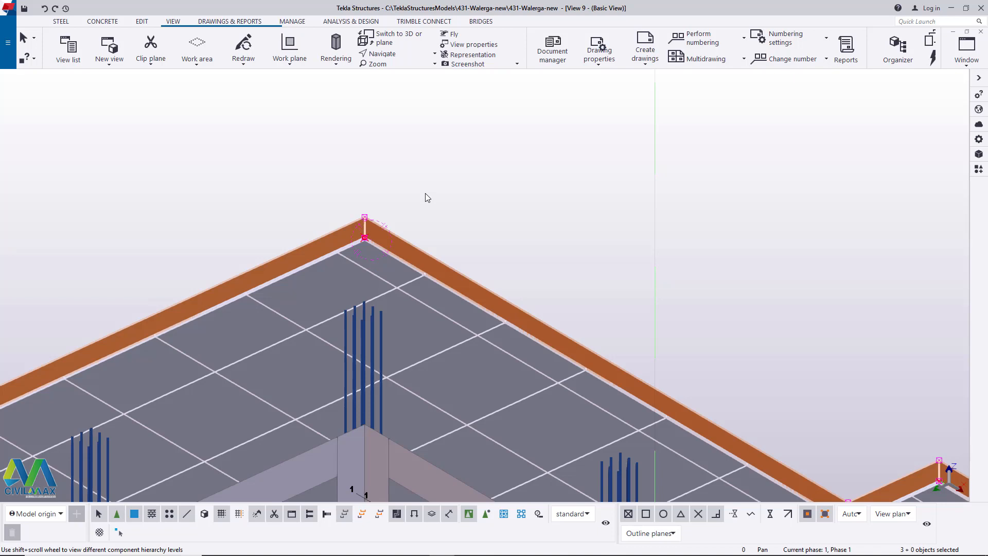
right_click(413, 174)
mouse_move(467, 231)
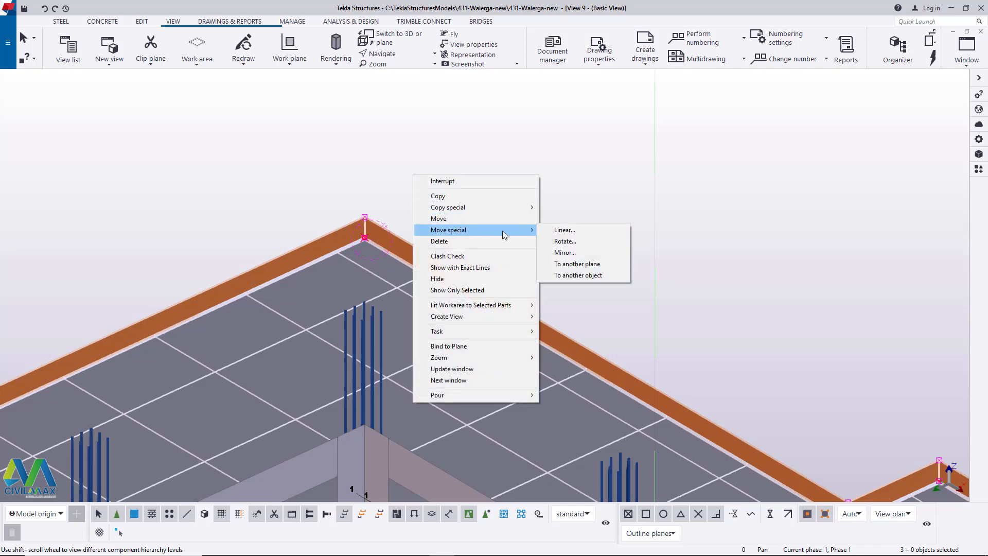
click(561, 230)
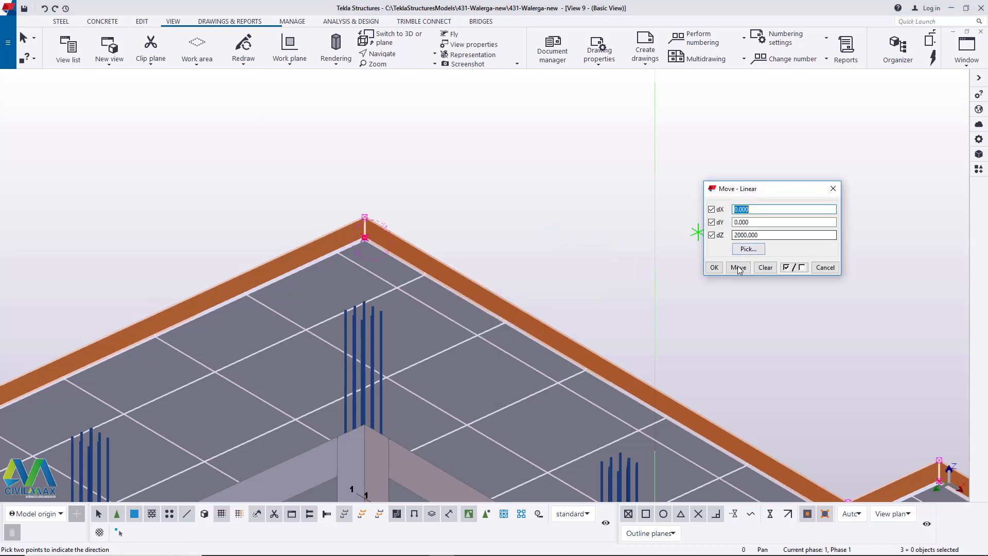
click(735, 236)
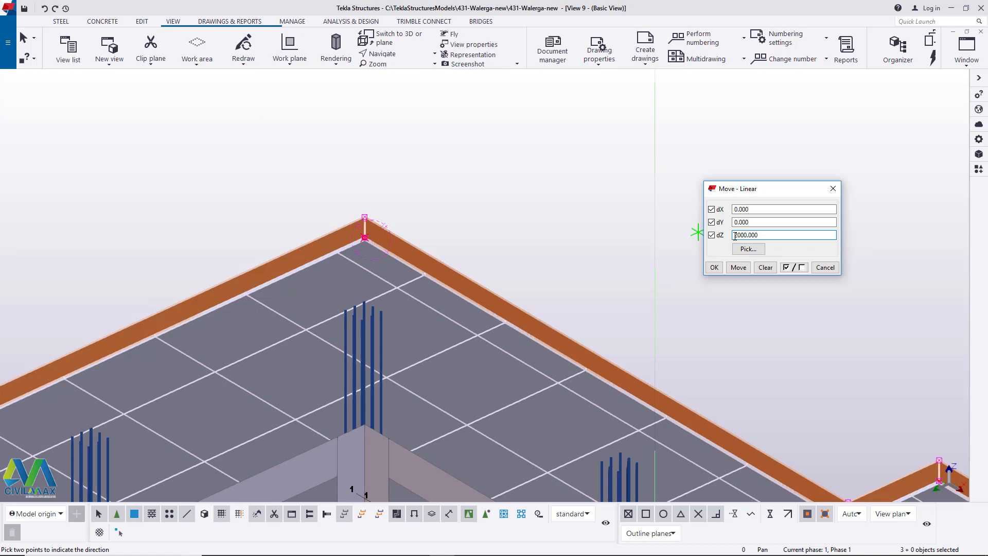
text(-)
click(715, 268)
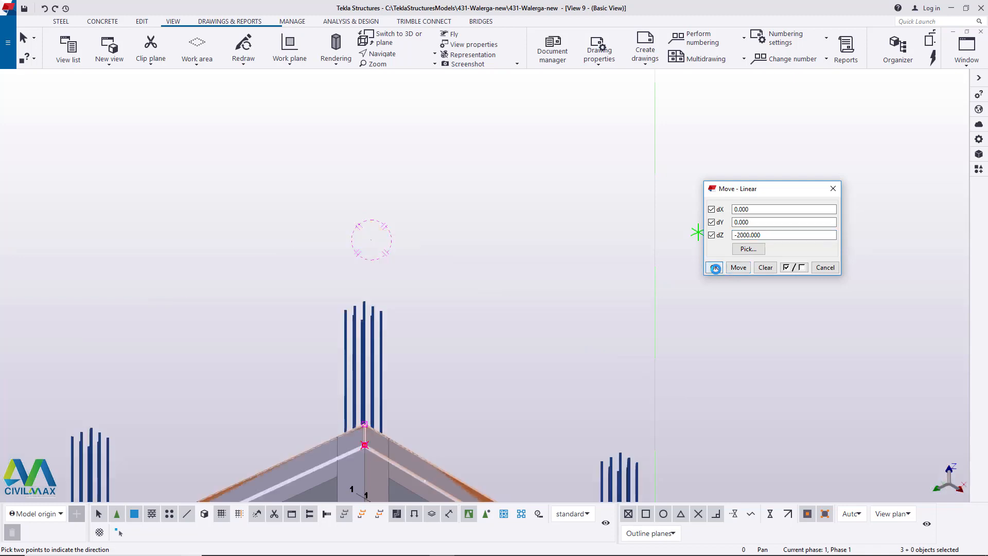
right_click(505, 227)
click(519, 231)
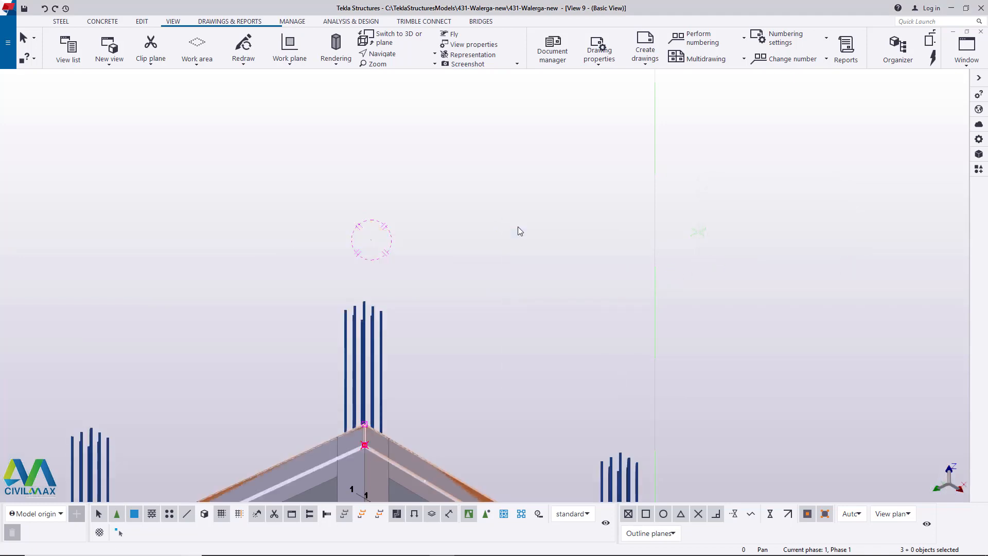
- Change the lowered slab's class to Class 1
scroll(407, 249, down, 3)
scroll(376, 347, up, 6)
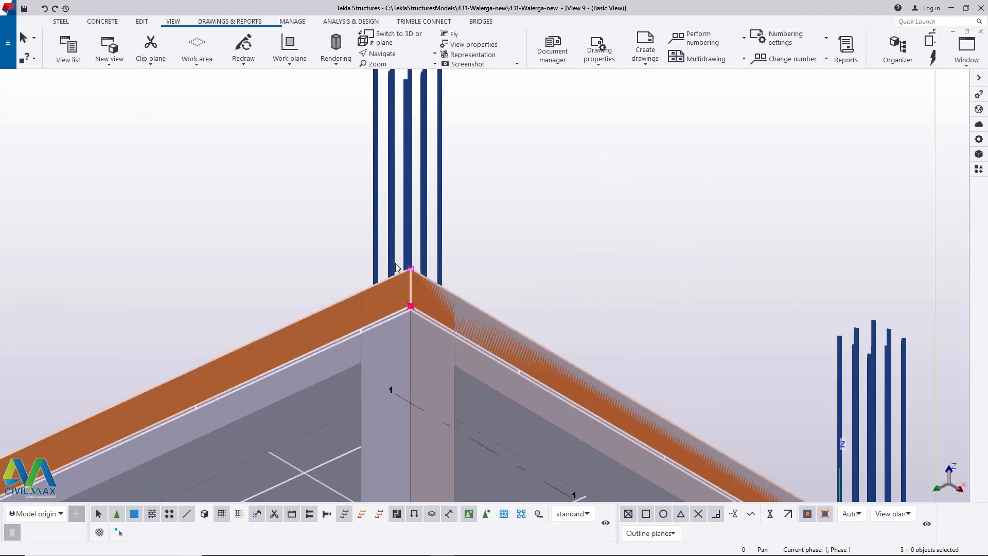
scroll(397, 267, down, 3)
scroll(332, 400, up, 3)
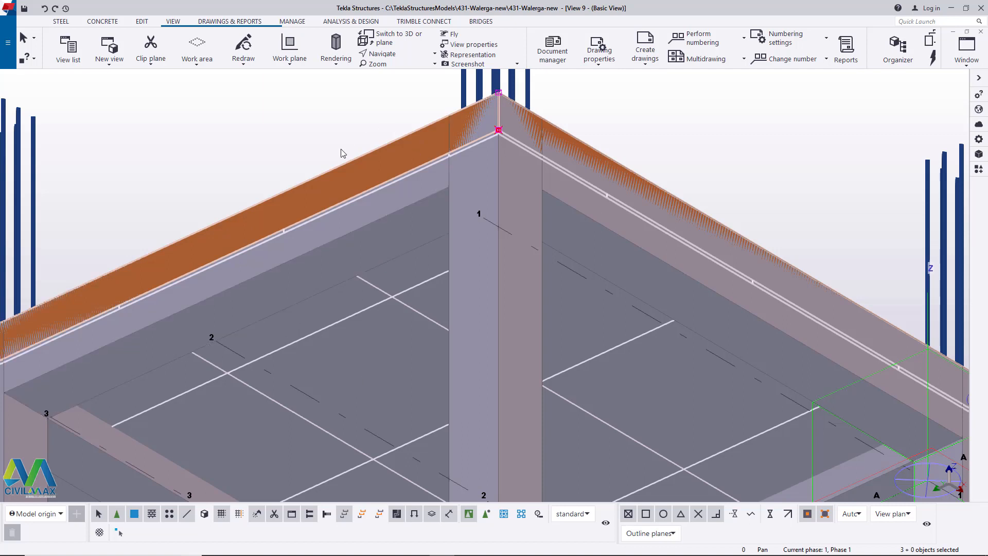
click(331, 179)
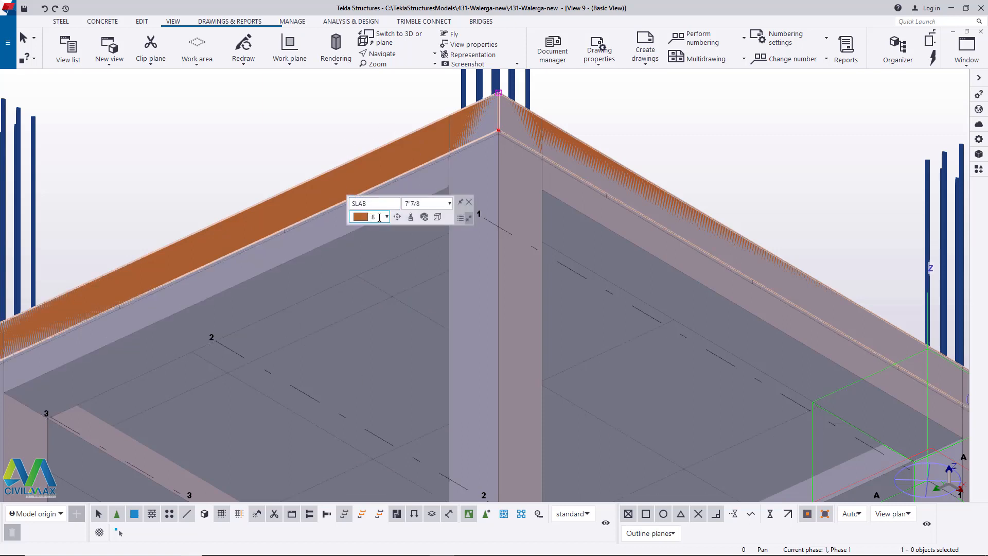
click(387, 218)
click(381, 241)
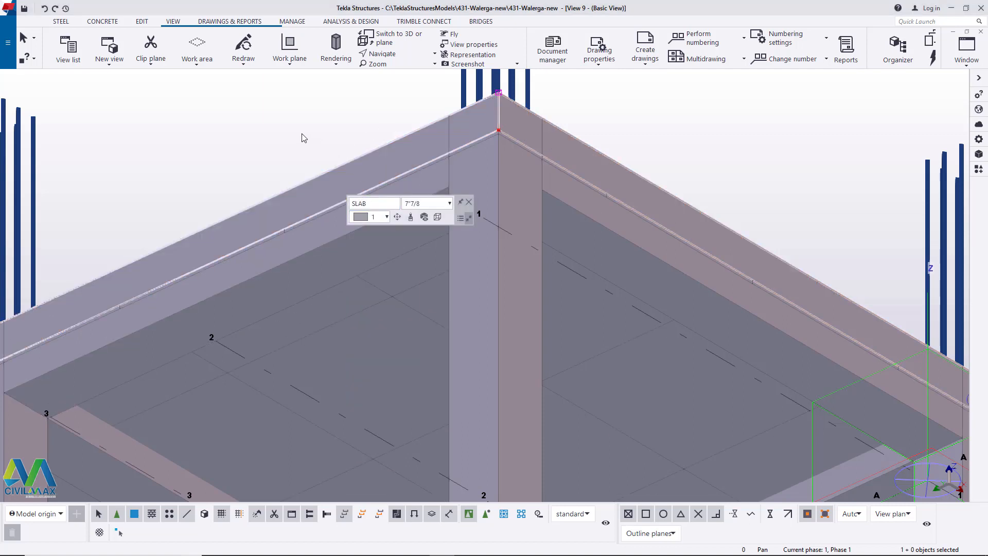
click(440, 155)
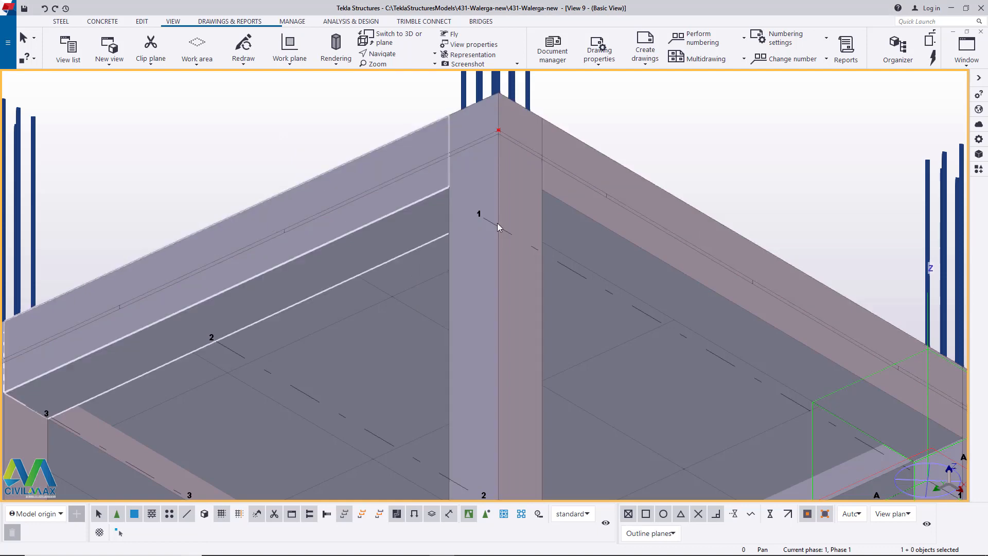
- Examine the lowered slab's underside, its formwork panels and the surrounding beams near the corner column
scroll(497, 223, down, 4)
scroll(431, 237, up, 3)
scroll(433, 240, up, 1)
scroll(313, 217, down, 4)
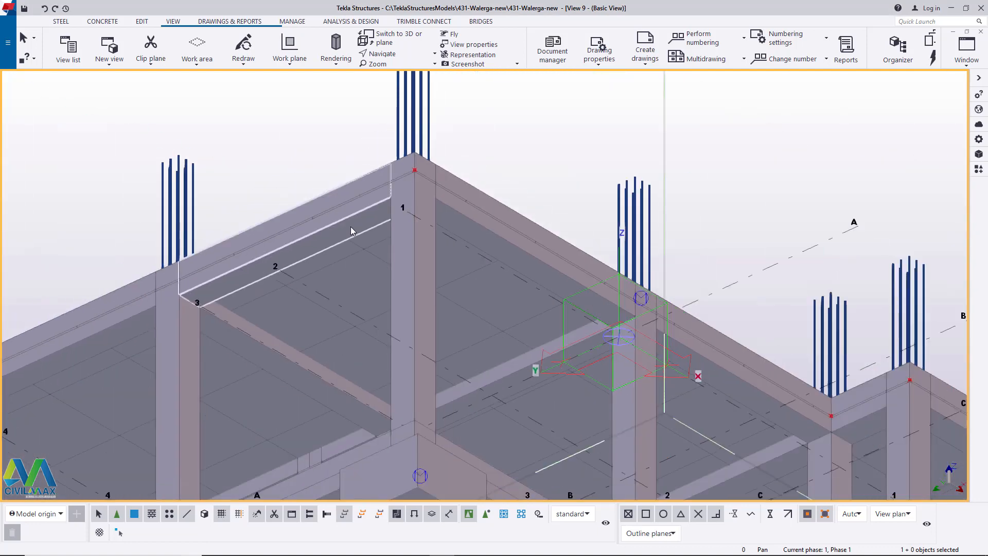
scroll(361, 247, up, 3)
scroll(370, 234, down, 3)
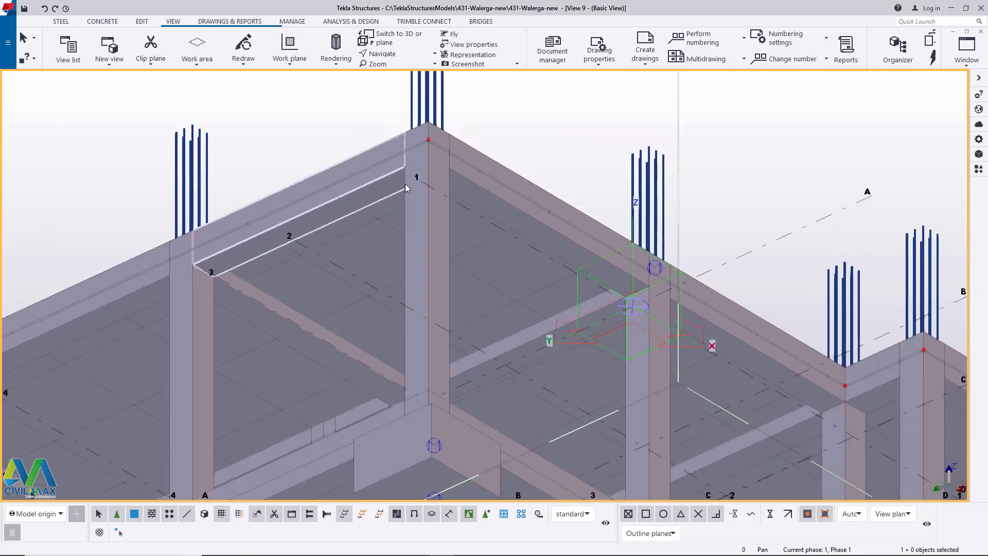
click(397, 56)
click(404, 70)
drag(422, 180, 348, 192)
scroll(360, 326, down, 4)
scroll(340, 175, up, 5)
scroll(355, 189, down, 4)
- Examine the upper slab, columns and footings from above and along the slab edges, ending the pan mode
drag(433, 267, 467, 308)
ctrl+middle_drag(467, 307, 468, 309)
scroll(330, 318, down, 4)
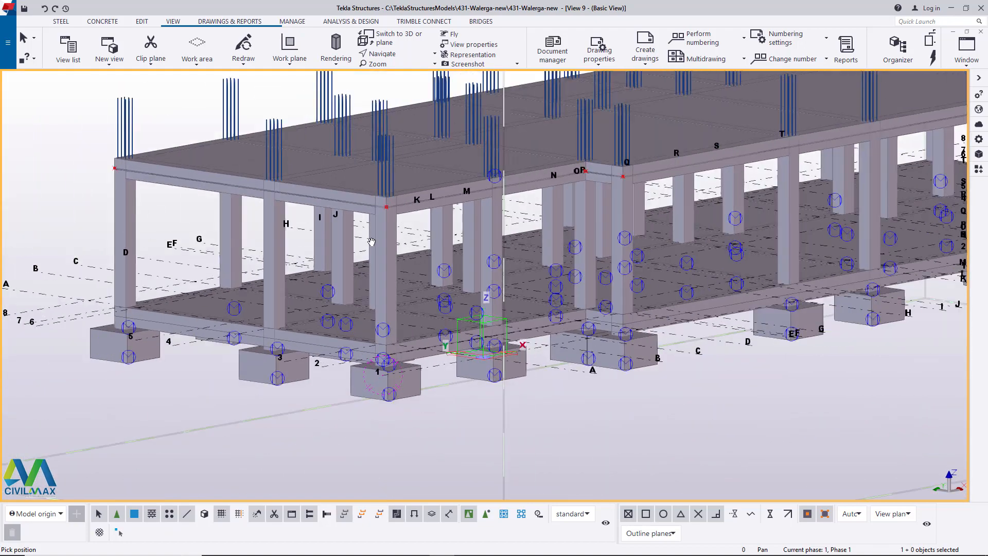
scroll(359, 167, up, 4)
scroll(358, 167, up, 3)
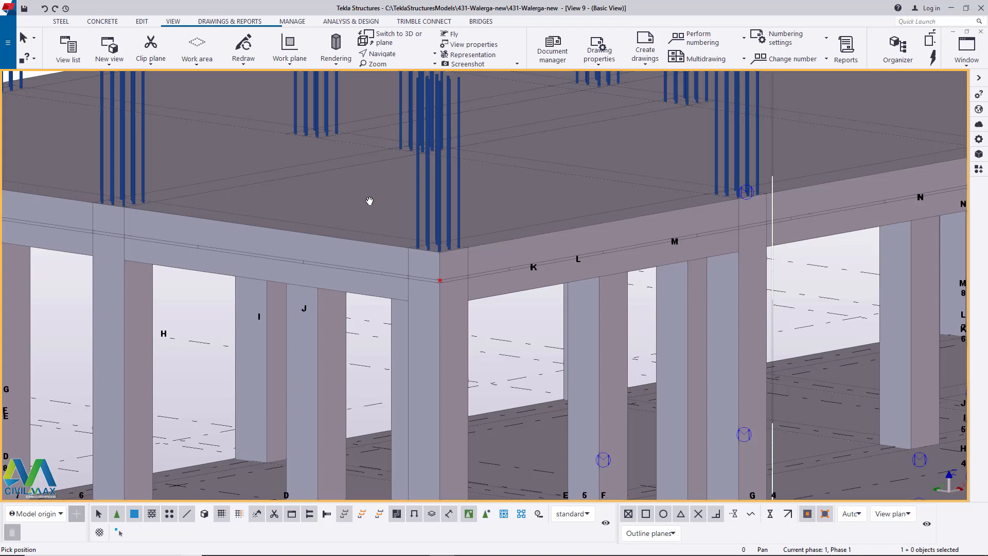
scroll(378, 254, down, 3)
ctrl+middle_drag(381, 267, 371, 284)
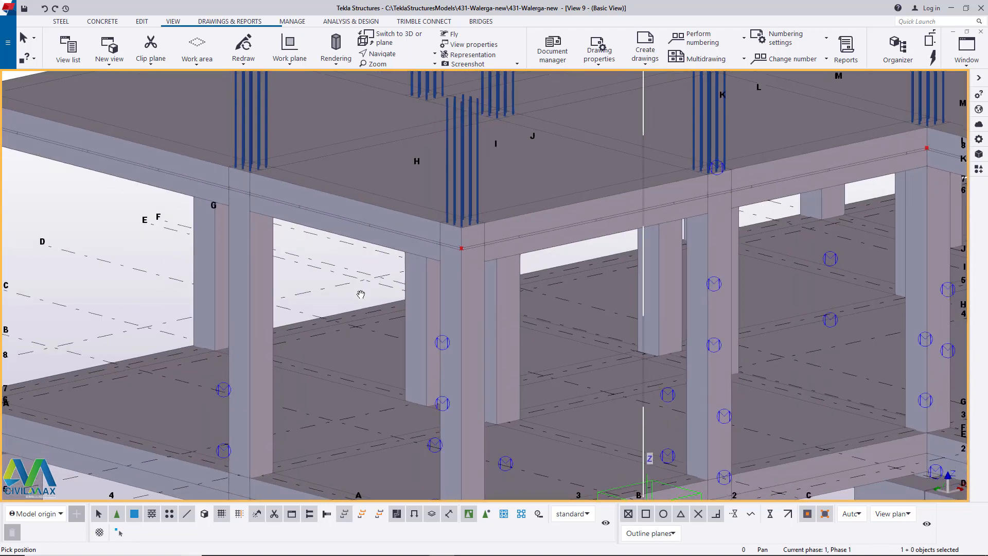
scroll(361, 295, down, 4)
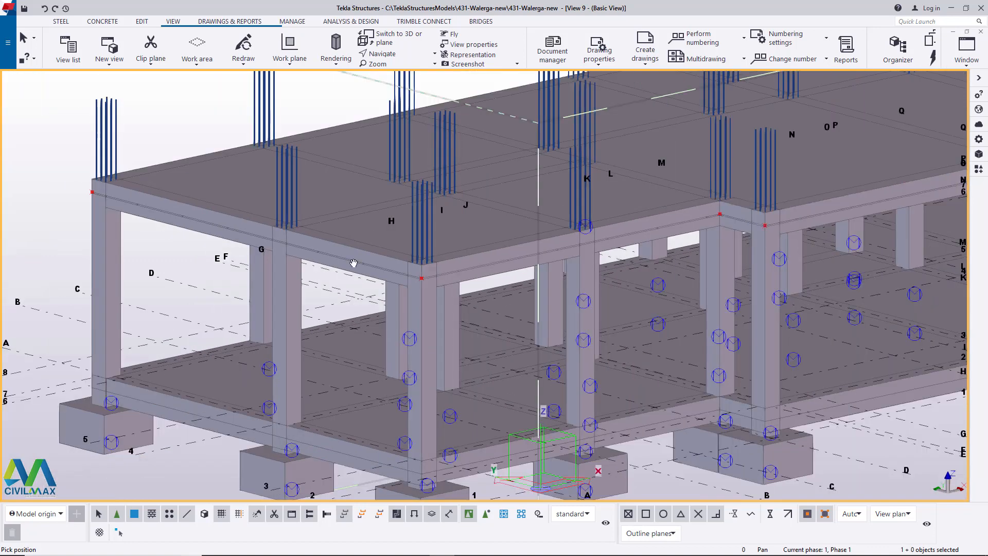
scroll(334, 243, up, 4)
right_click(79, 104)
click(90, 109)
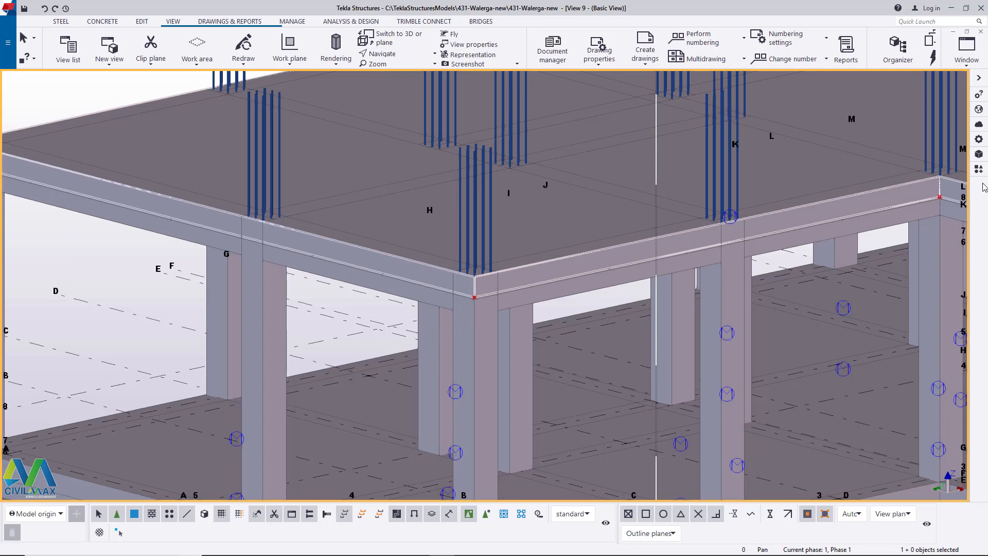
- Search the component catalog for "prop" and open the Formwork prop settings
click(979, 169)
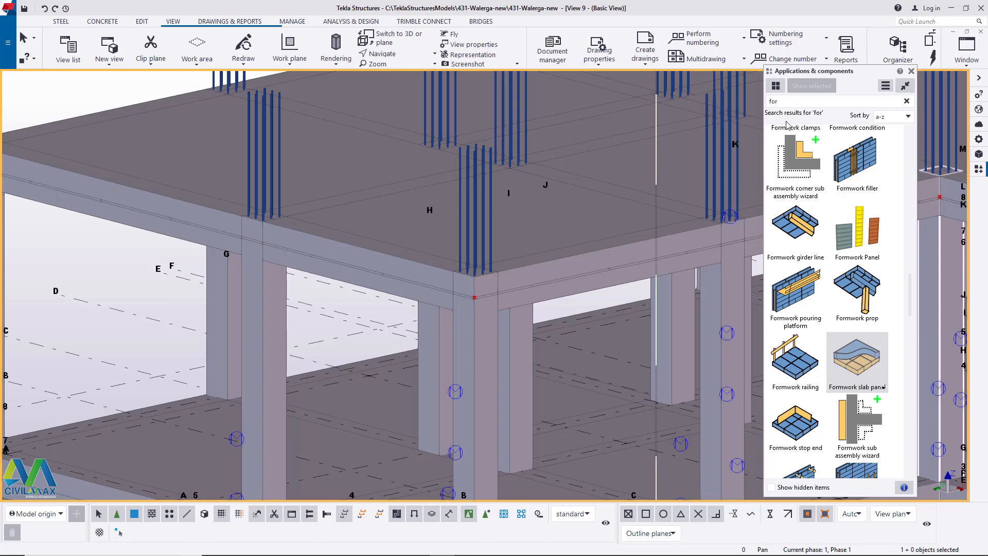
click(785, 100)
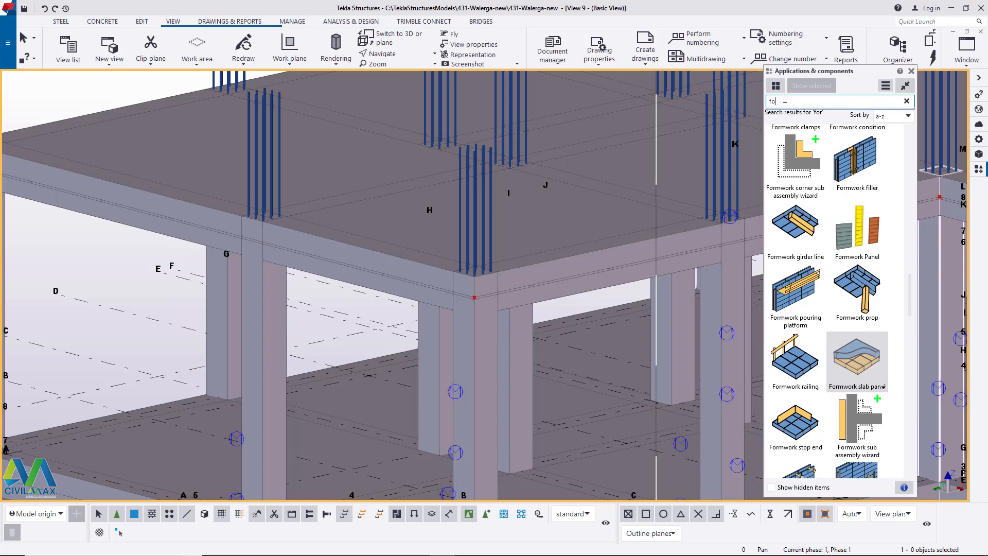
key(BackSpace)
key(BackSpace)
key(BackSpace)
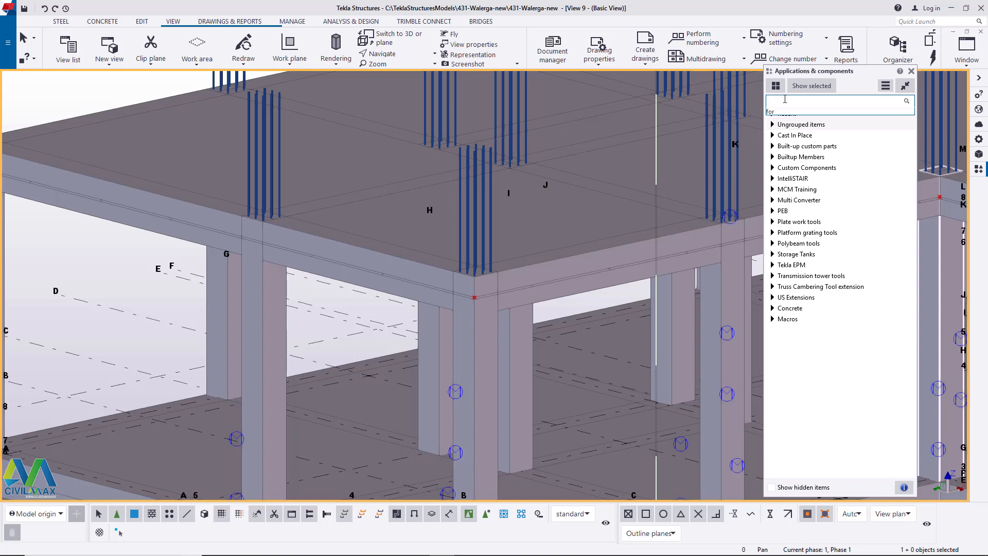
text(prop)
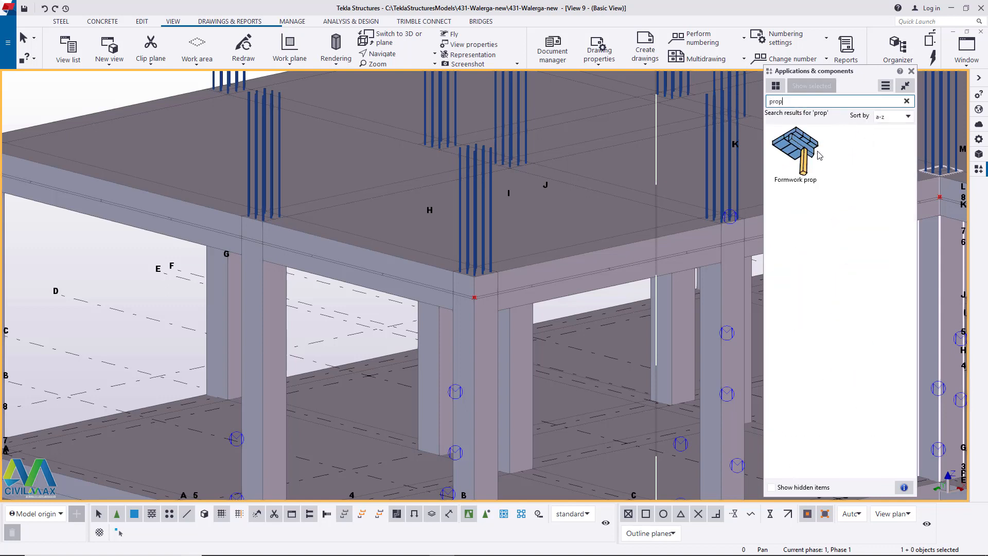
double_click(799, 156)
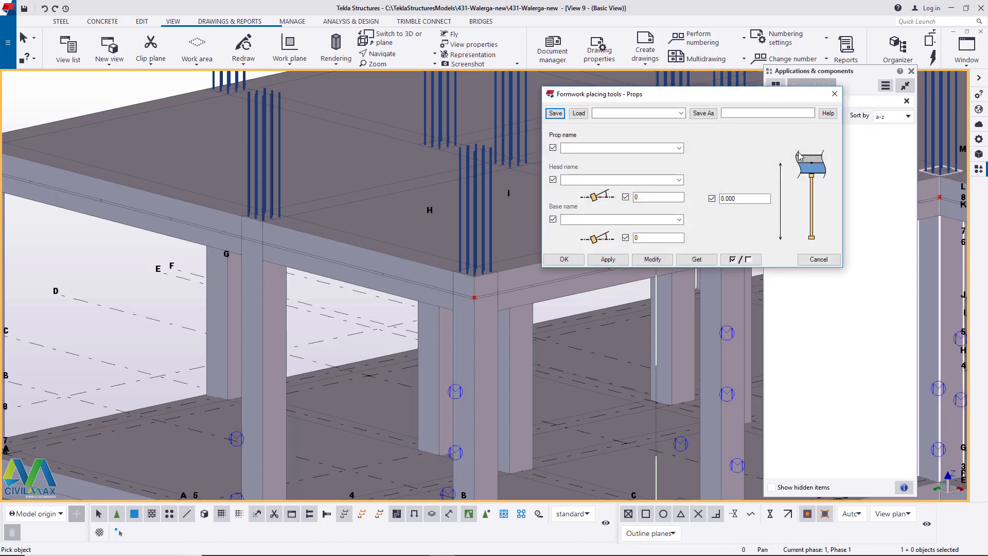
- Load the saved Steel pipes settings into the formwork prop component and accept them
click(680, 113)
click(616, 122)
click(579, 113)
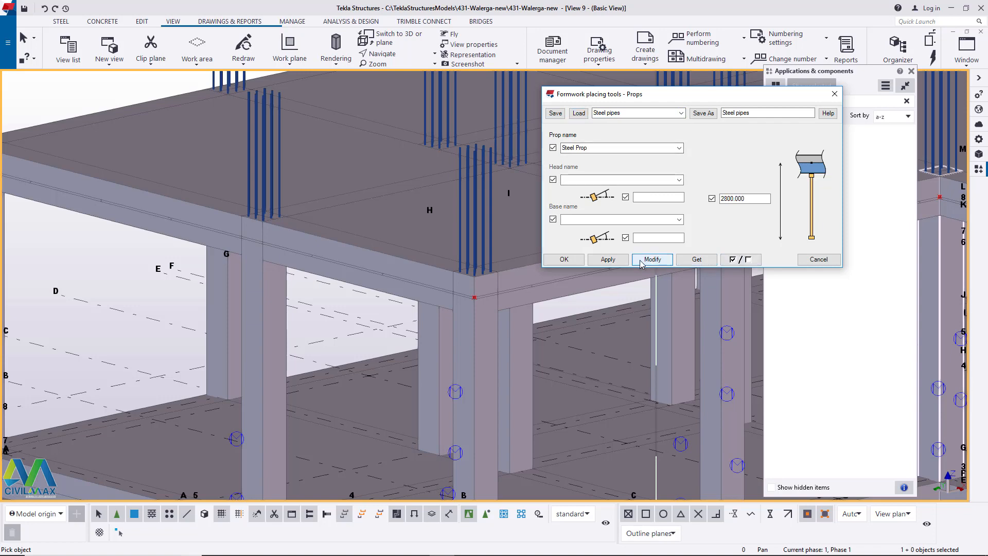
click(564, 259)
- Set a view rotation point at the slab's corner column, examine the formwork panels on the underside, and end the navigation
scroll(254, 269, down, 6)
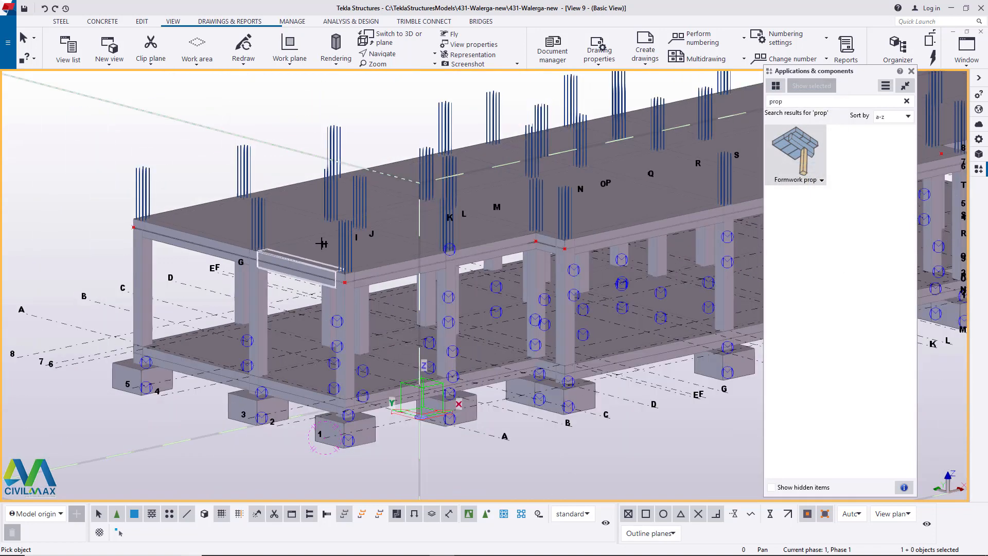
click(401, 55)
click(396, 88)
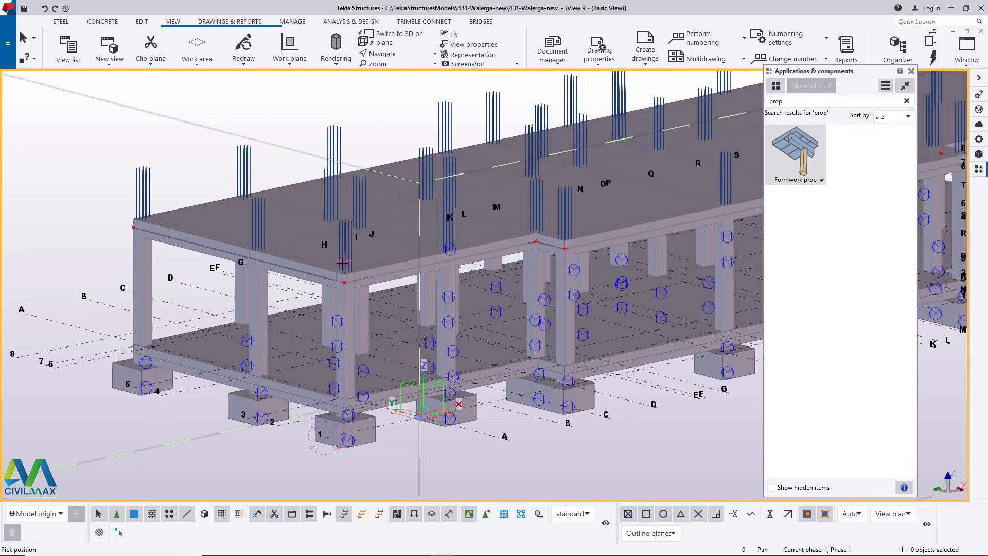
click(343, 263)
ctrl+middle_drag(350, 270, 360, 204)
scroll(331, 314, up, 6)
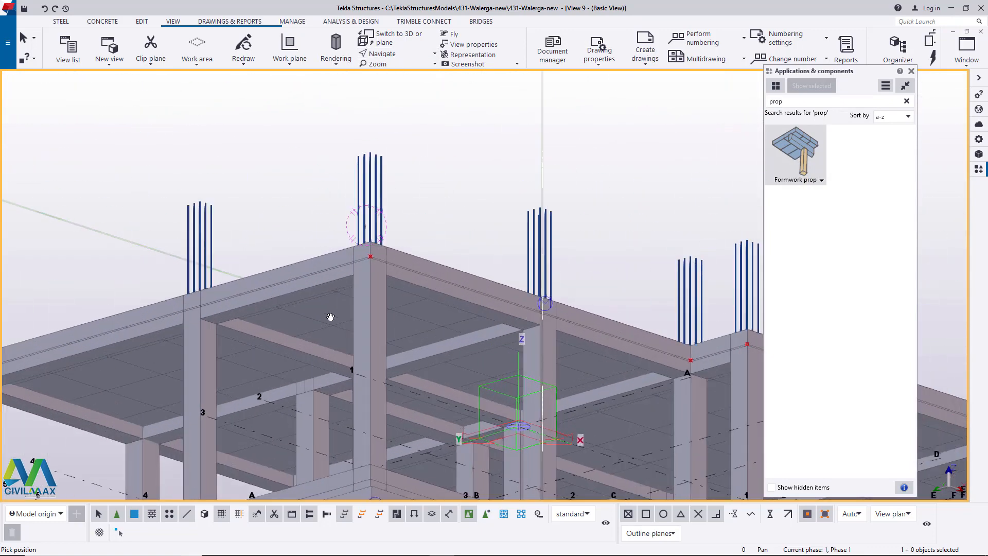
scroll(408, 208, down, 5)
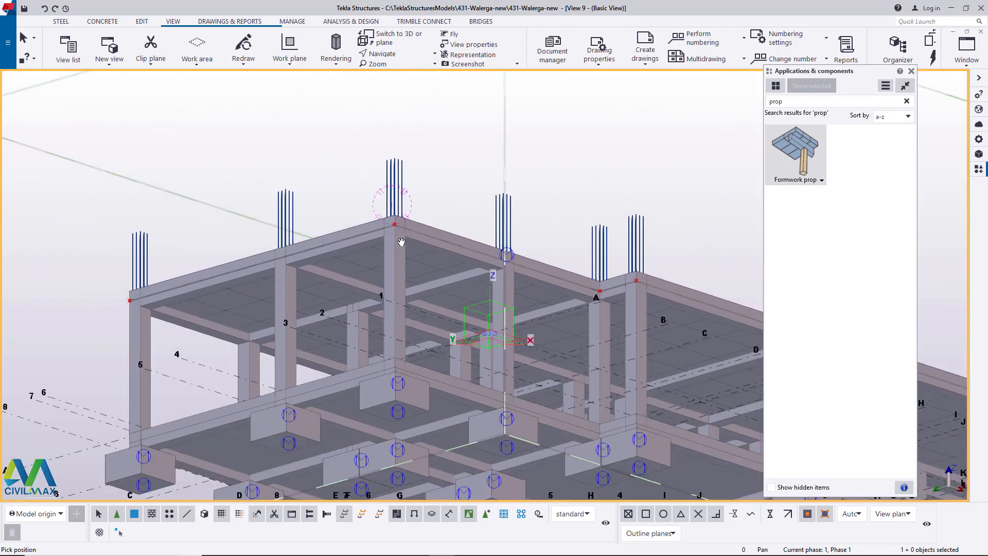
scroll(372, 254, up, 5)
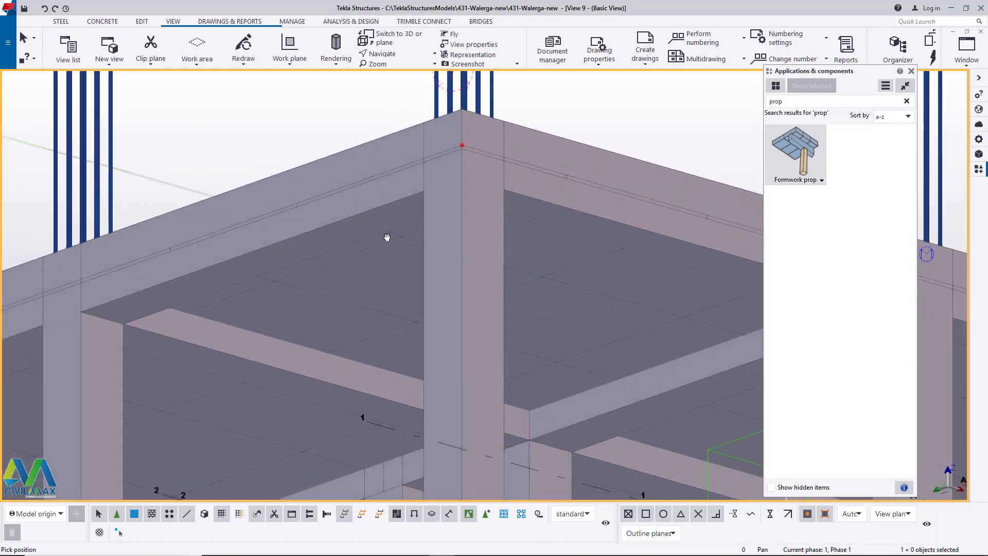
scroll(292, 292, up, 2)
scroll(291, 292, up, 2)
right_click(301, 271)
click(312, 278)
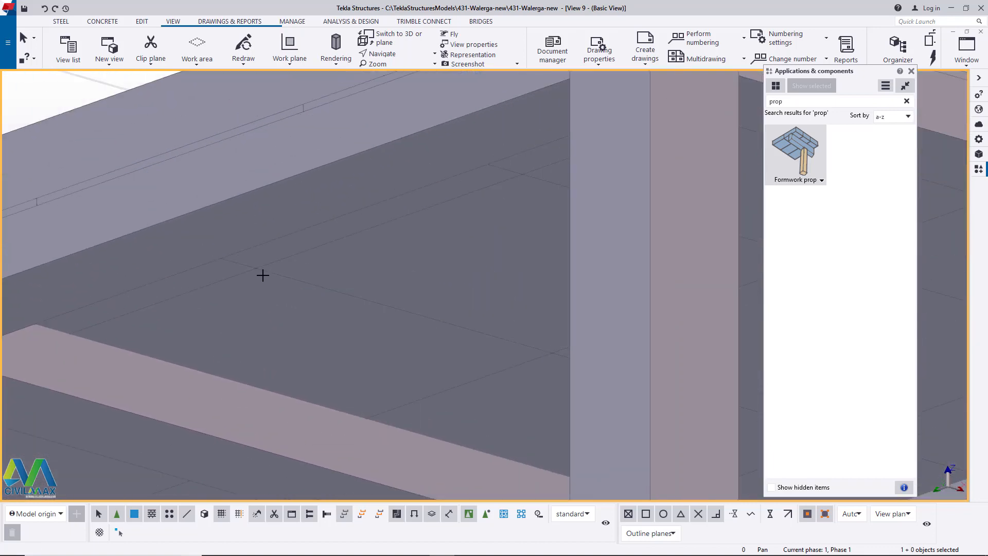
- Insert a steel formwork prop at the slab formwork's underside, in the bay beside the corner column, and end the command
right_click(299, 251)
click(326, 257)
click(816, 146)
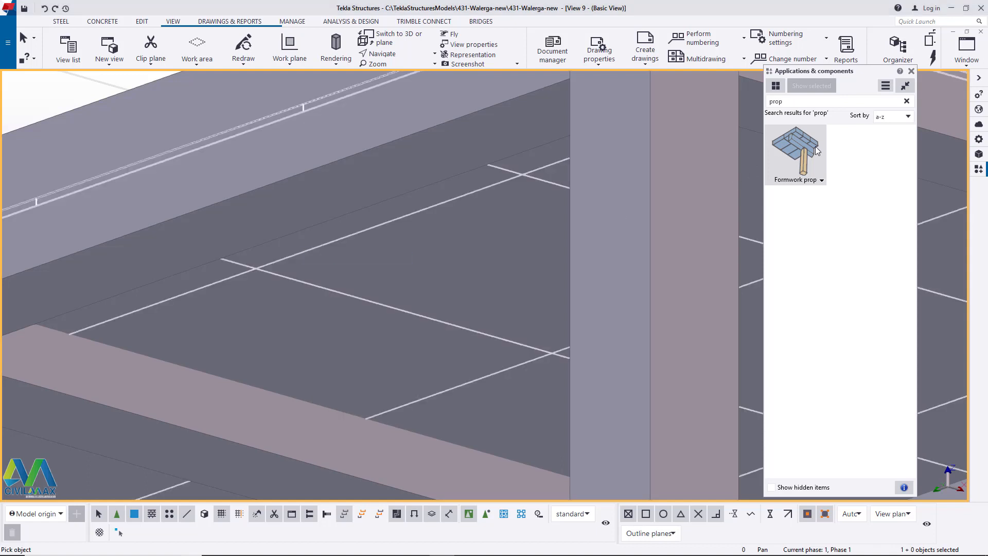
scroll(288, 253, down, 3)
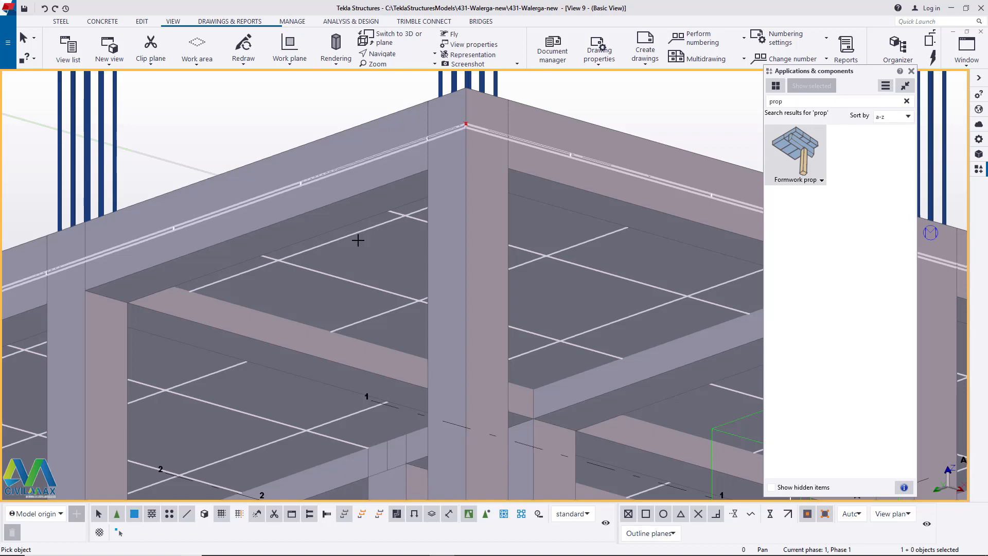
scroll(351, 242, up, 2)
click(351, 242)
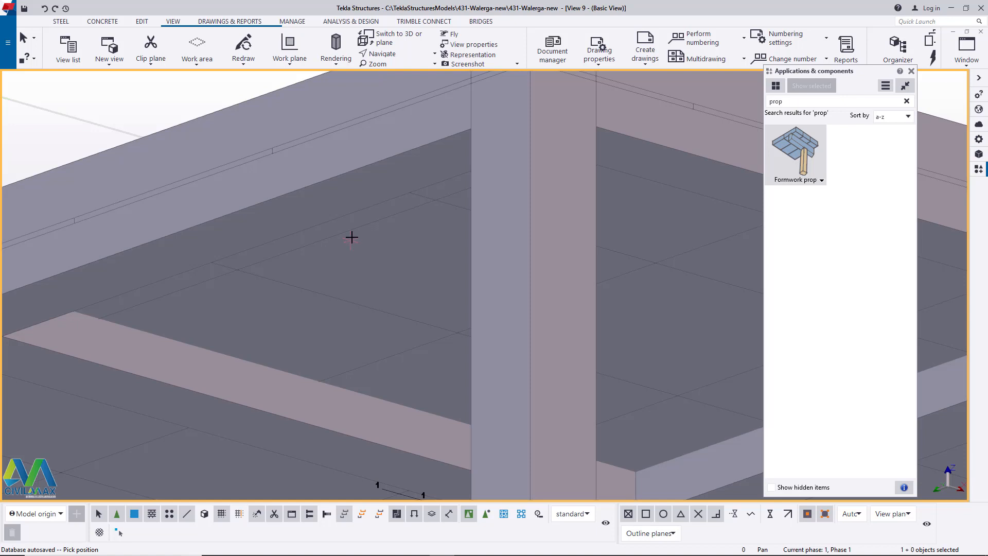
click(342, 233)
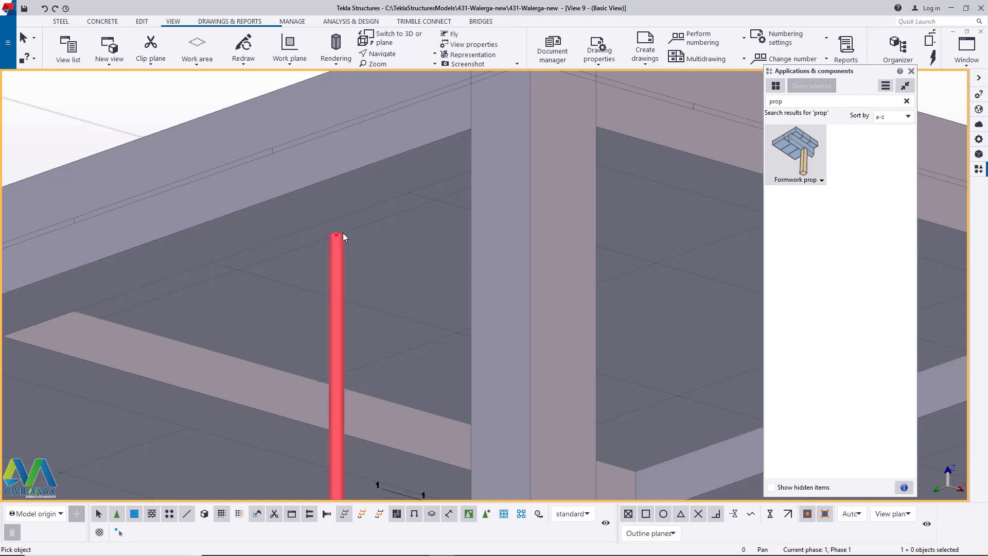
right_click(353, 231)
click(385, 240)
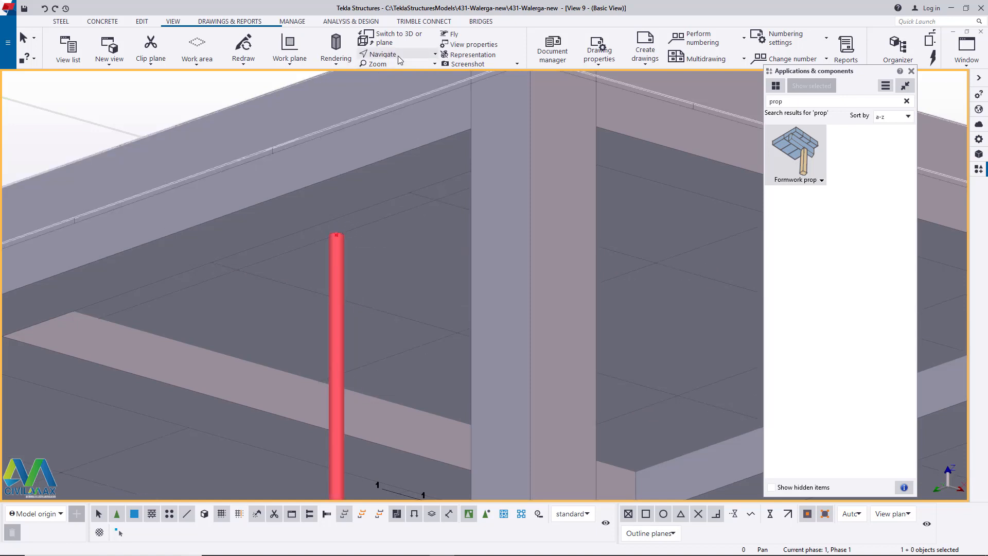
- Examine the new prop along its full height, from the edge beam down to the lower beam
click(382, 54)
click(394, 77)
scroll(341, 250, down, 6)
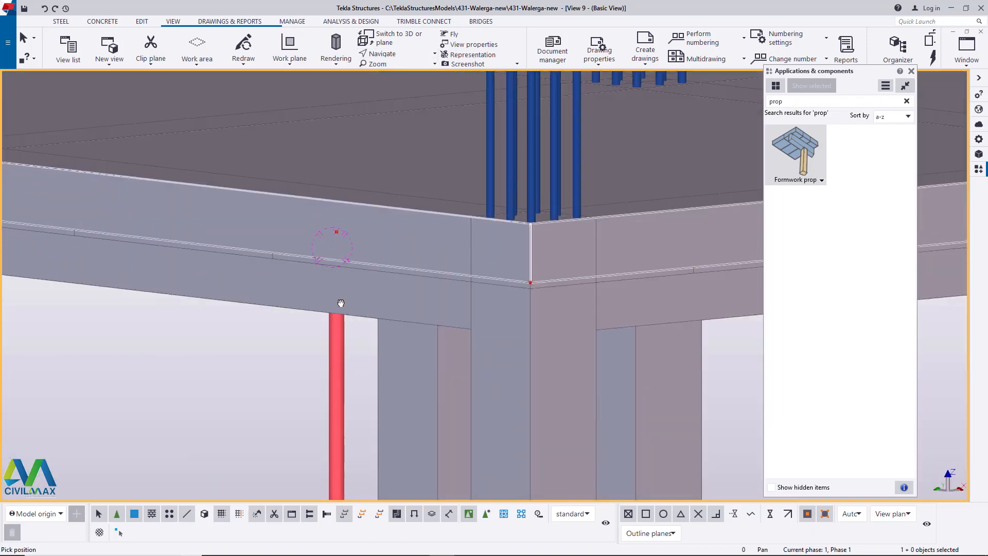
drag(385, 273, 398, 225)
scroll(405, 272, down, 5)
scroll(396, 299, up, 8)
right_click(362, 187)
click(378, 192)
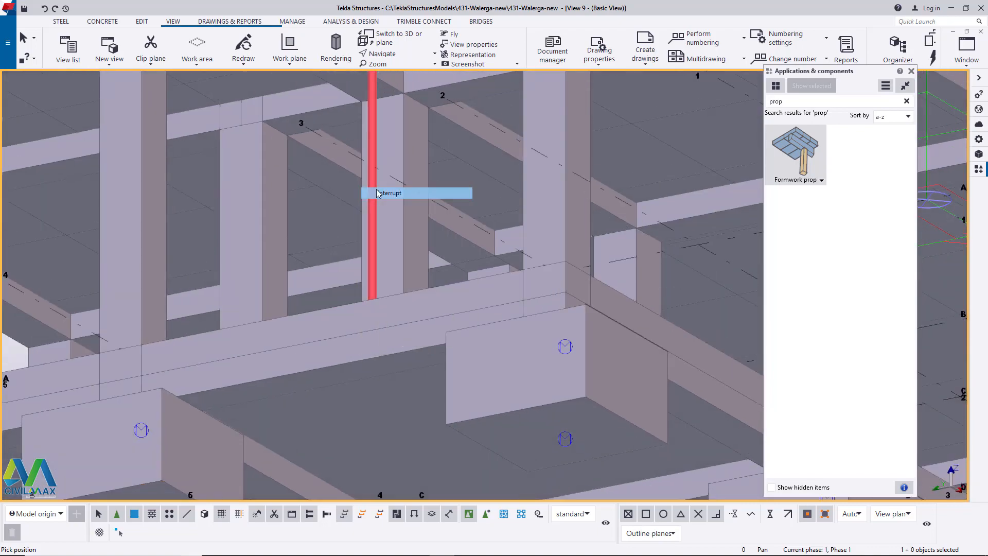
scroll(320, 313, down, 4)
scroll(353, 132, up, 3)
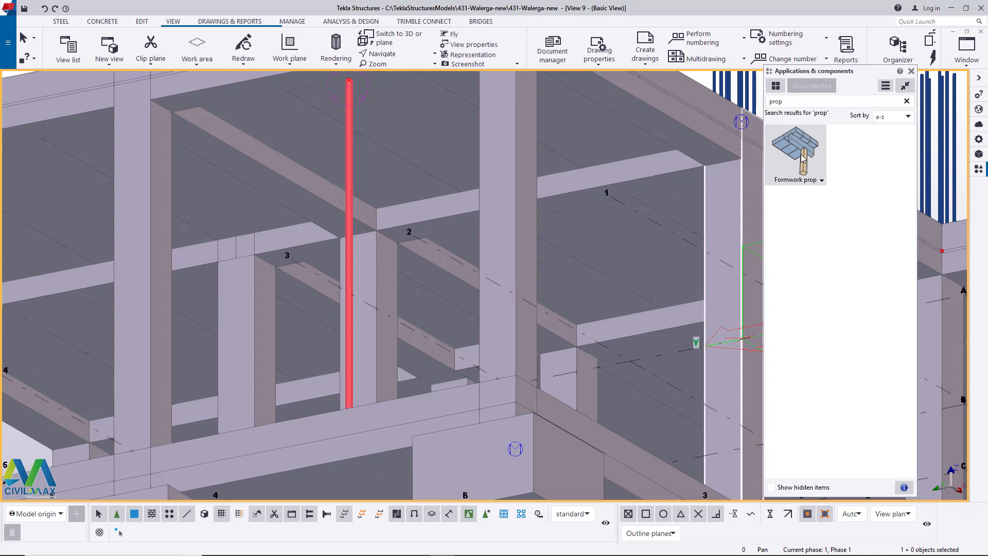
- Reopen the Formwork prop settings, check the prop length against the model, and accept them
double_click(802, 158)
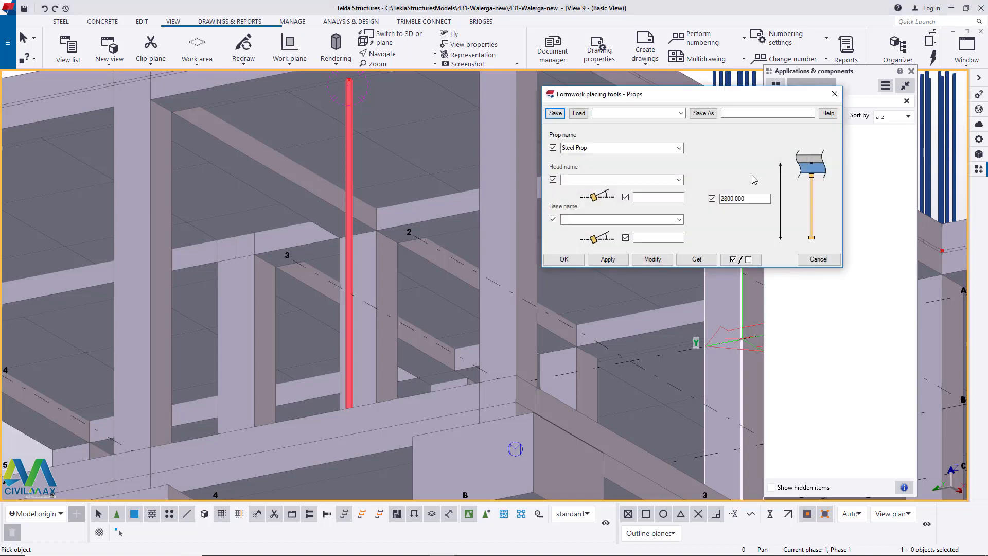
click(739, 198)
scroll(308, 252, down, 3)
scroll(333, 221, up, 3)
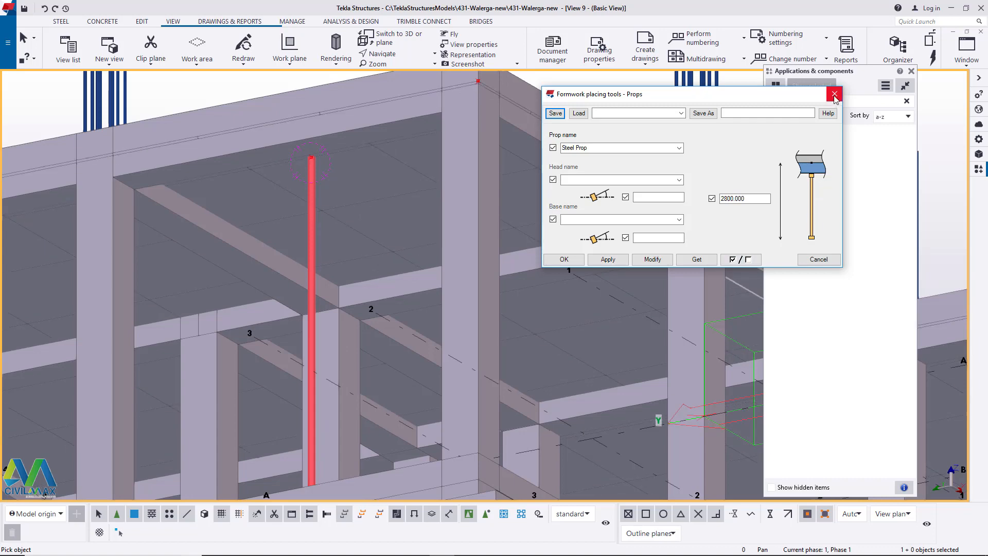
click(564, 258)
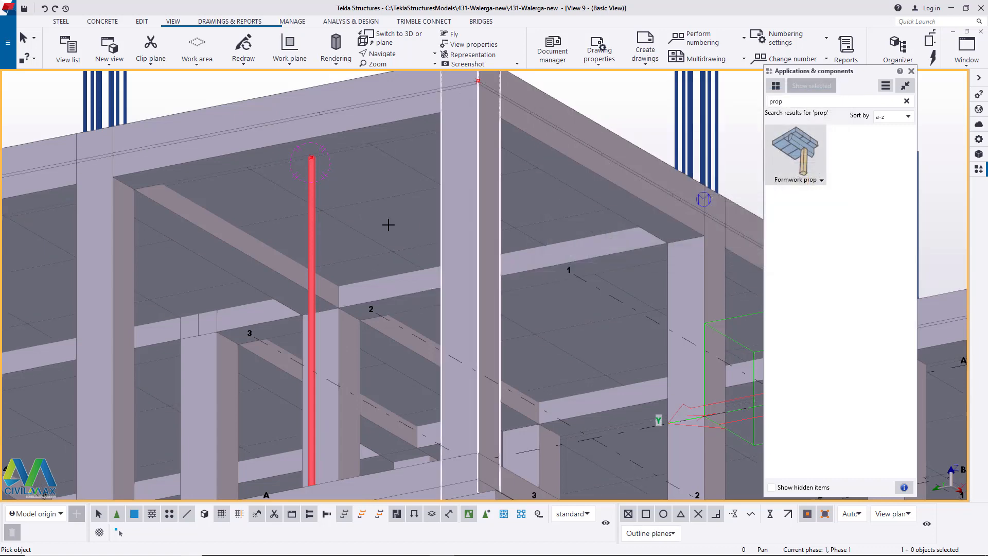
- Inspect the prop's upper end behind the edge beam and close the component catalog
right_click(326, 178)
click(353, 192)
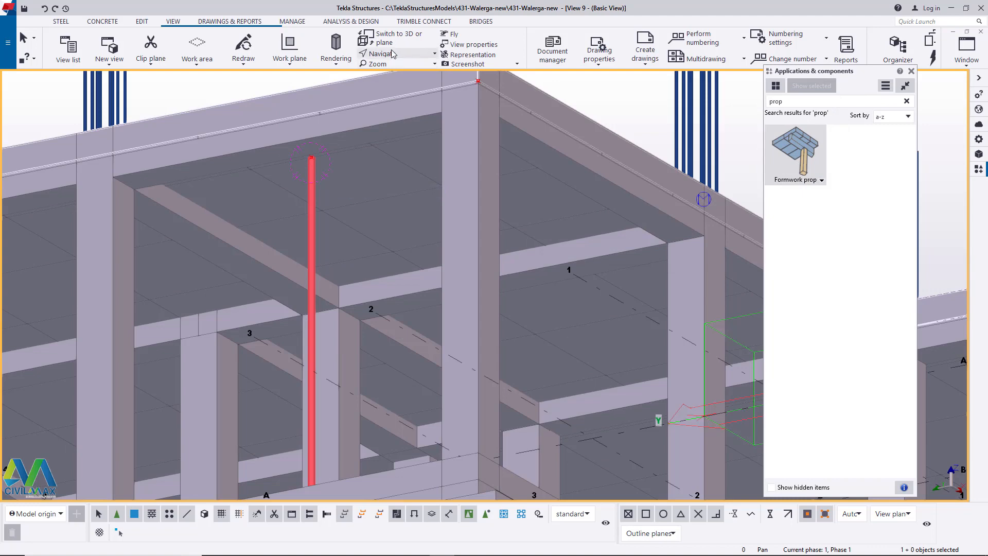
click(394, 55)
click(394, 70)
drag(323, 173, 322, 217)
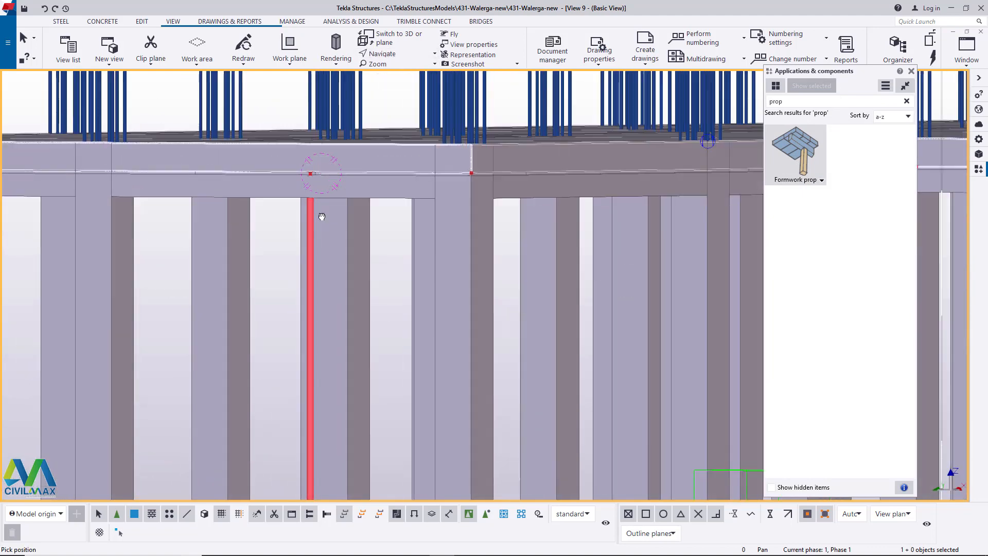
right_click(319, 208)
click(340, 217)
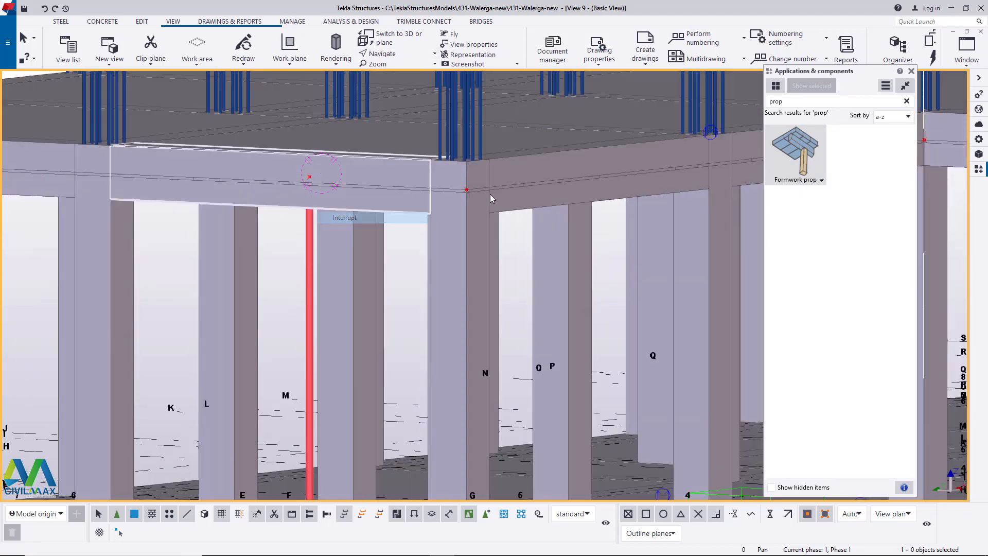
click(906, 86)
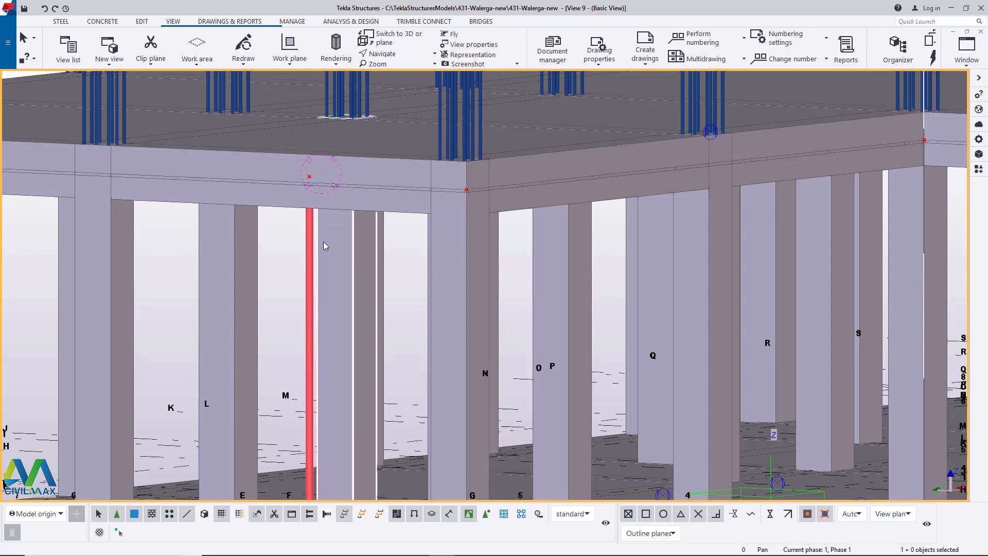
- Examine from below how the prop meets the formwork panels under the slab
scroll(324, 245, up, 3)
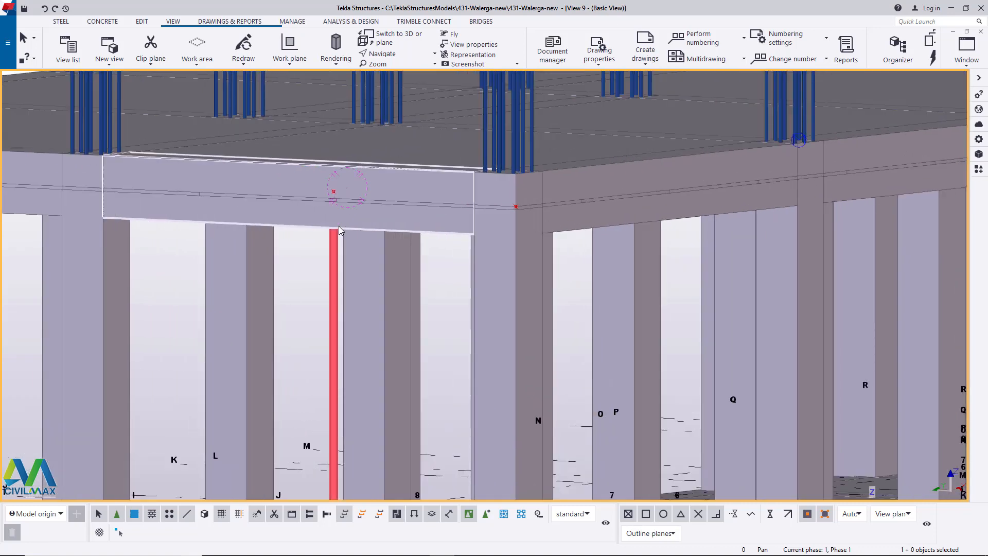
click(391, 53)
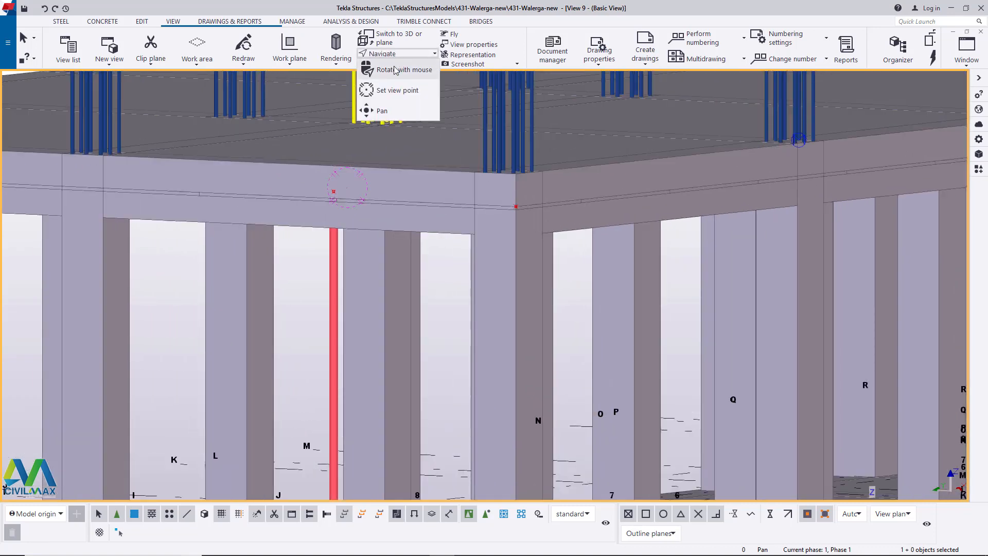
click(395, 69)
drag(335, 194, 346, 168)
right_click(345, 169)
click(366, 176)
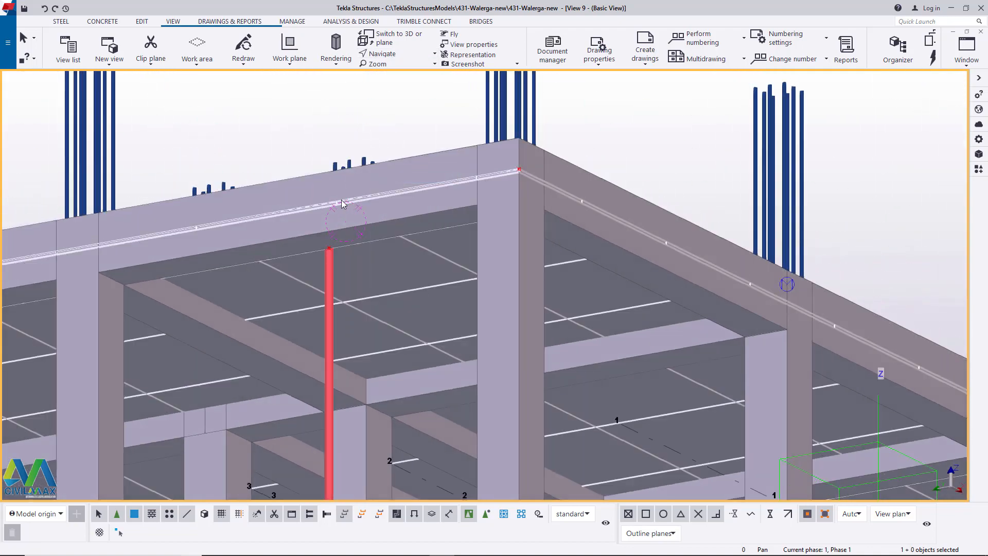
scroll(344, 203, down, 3)
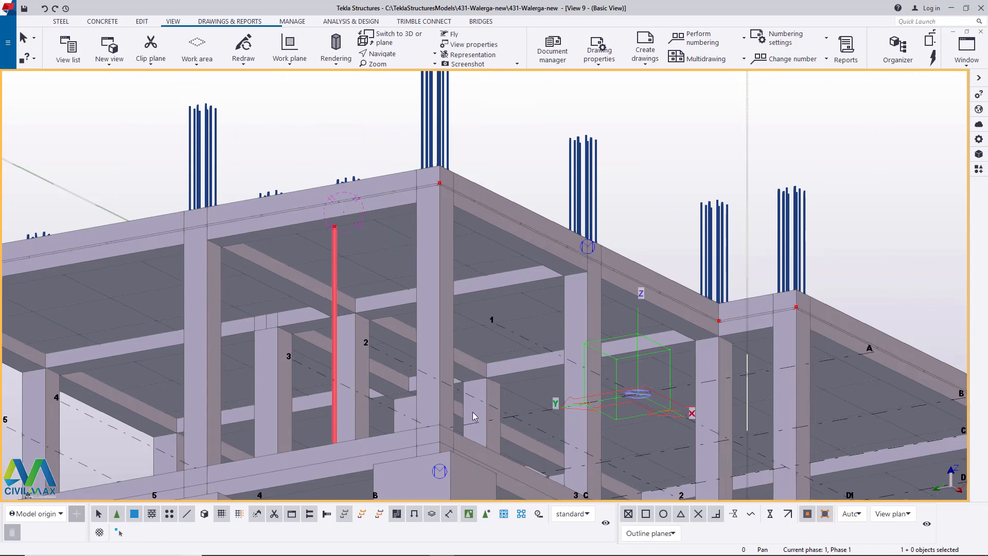
- Switch the selection mode to individual objects inside components for picking the steel prop
click(486, 514)
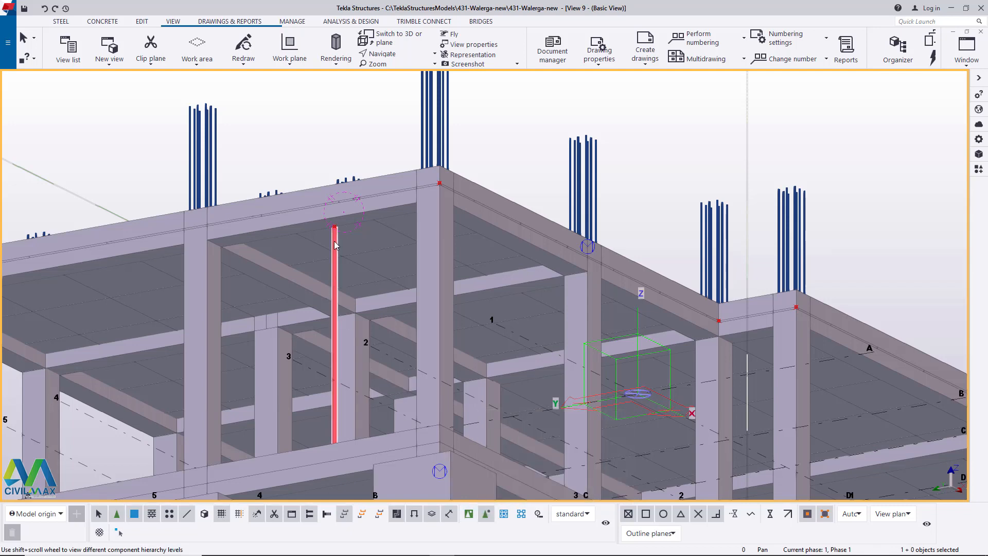
scroll(337, 232, up, 5)
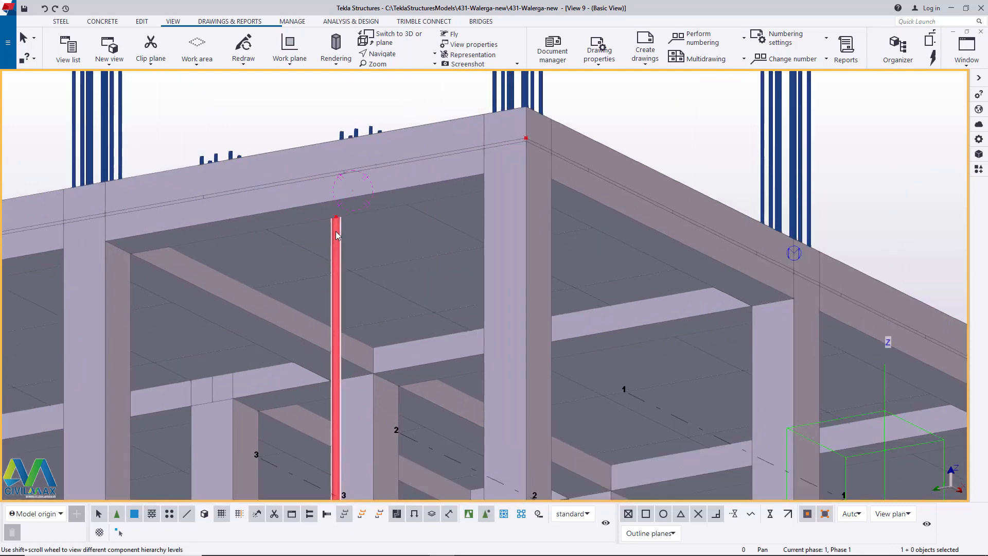
scroll(339, 232, up, 2)
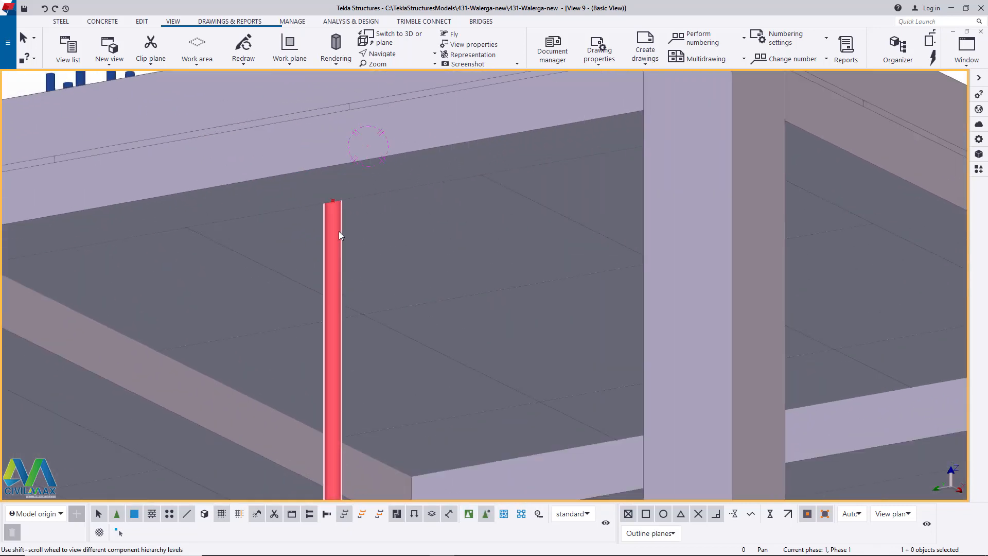
click(407, 54)
click(405, 70)
drag(347, 205, 326, 256)
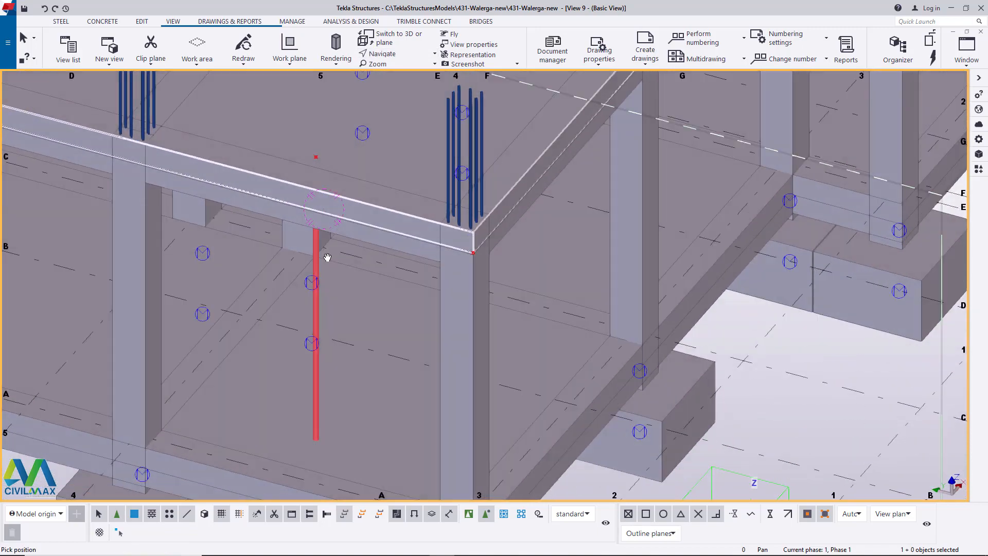
right_click(319, 208)
click(319, 211)
- Copy the steel prop linearly toward the corner column with dX 0, dY -500, dZ 0 and 3 copies, and end the command
click(315, 315)
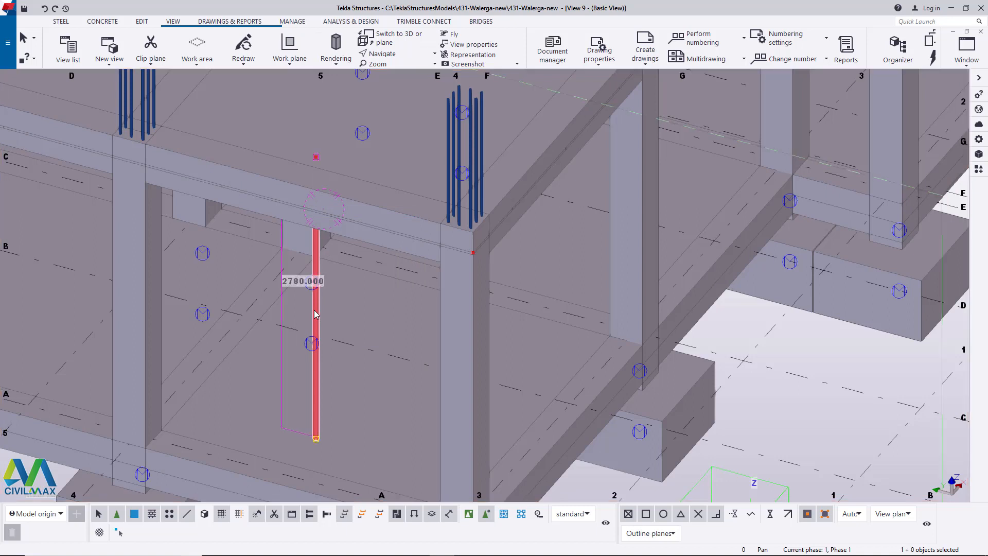
right_click(315, 311)
mouse_move(401, 104)
click(459, 103)
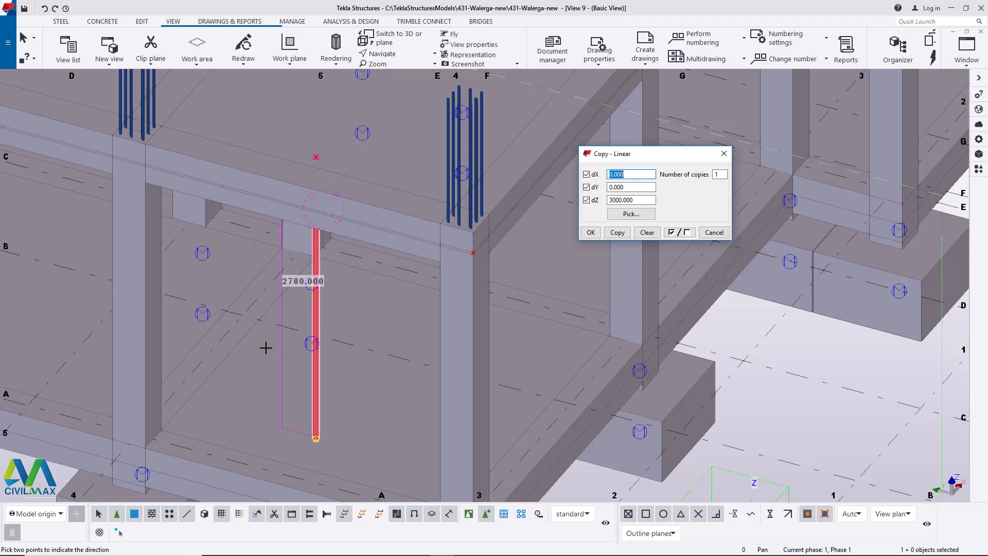
drag(650, 202, 590, 204)
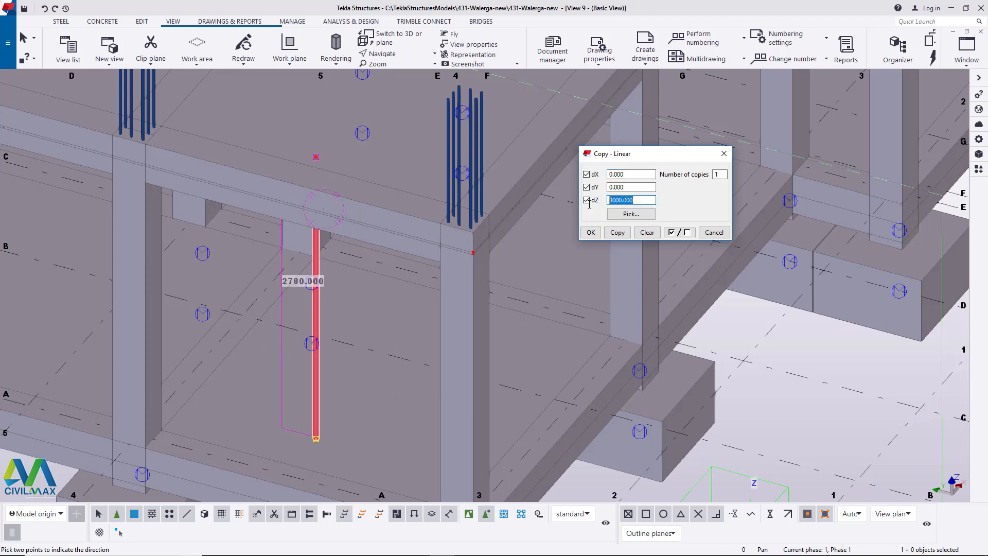
text(0)
drag(649, 188, 608, 189)
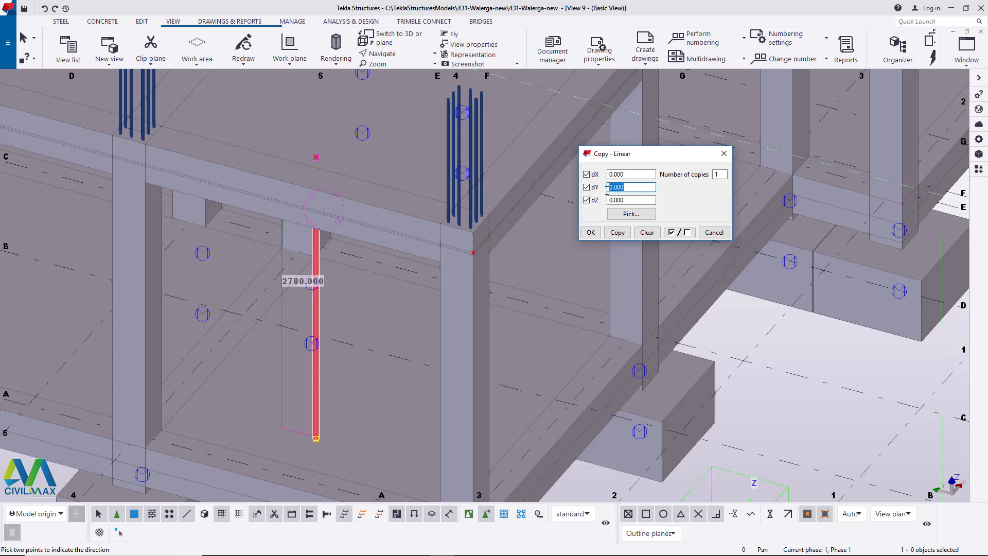
text(5)
double_click(725, 175)
click(620, 234)
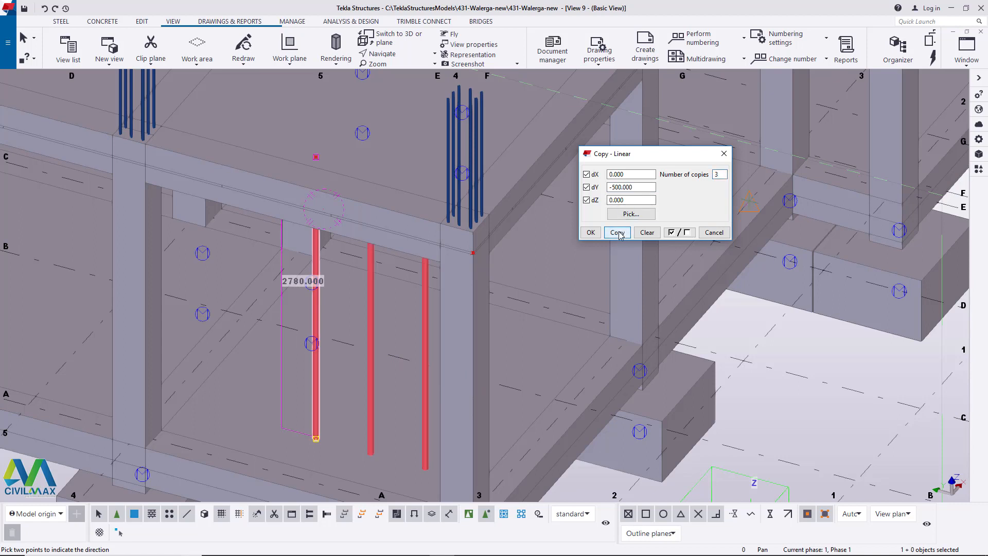
click(591, 232)
right_click(419, 275)
click(448, 284)
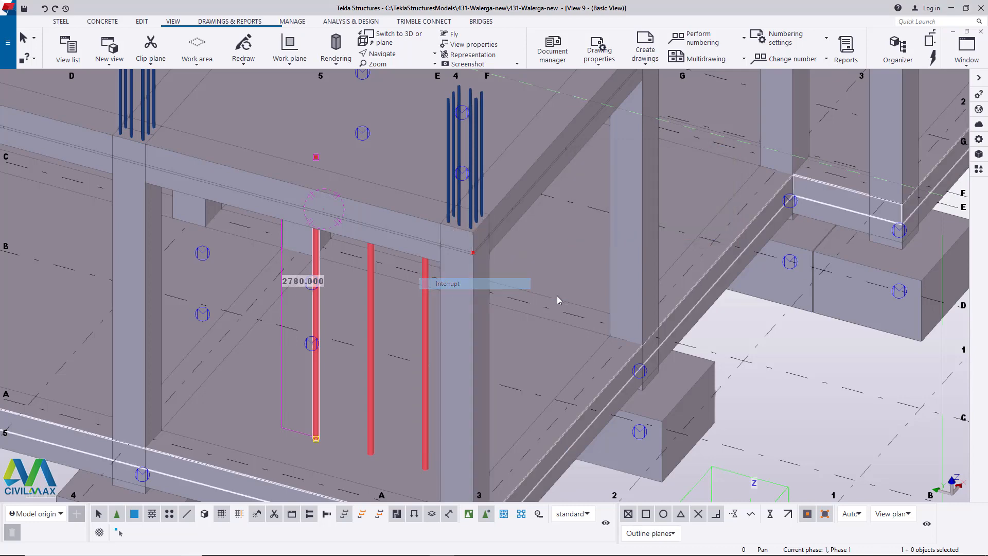
- Examine the row of copied props between the two edge columns and end the rotation mode
click(395, 54)
click(399, 68)
click(413, 265)
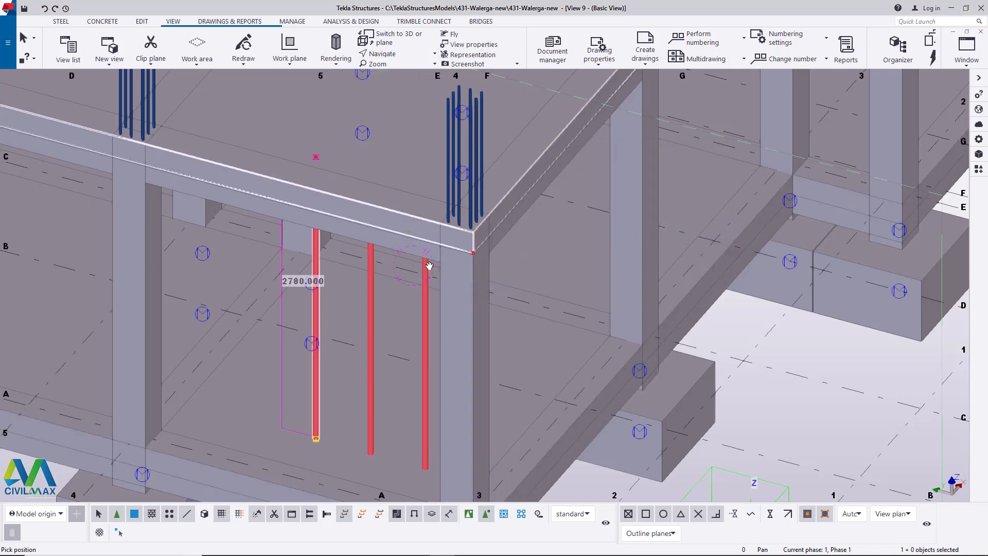
mouse_move(429, 265)
ctrl+middle_down()
mouse_move(511, 253)
mouse_move(431, 260)
ctrl+middle_up()
scroll(431, 261, down, 3)
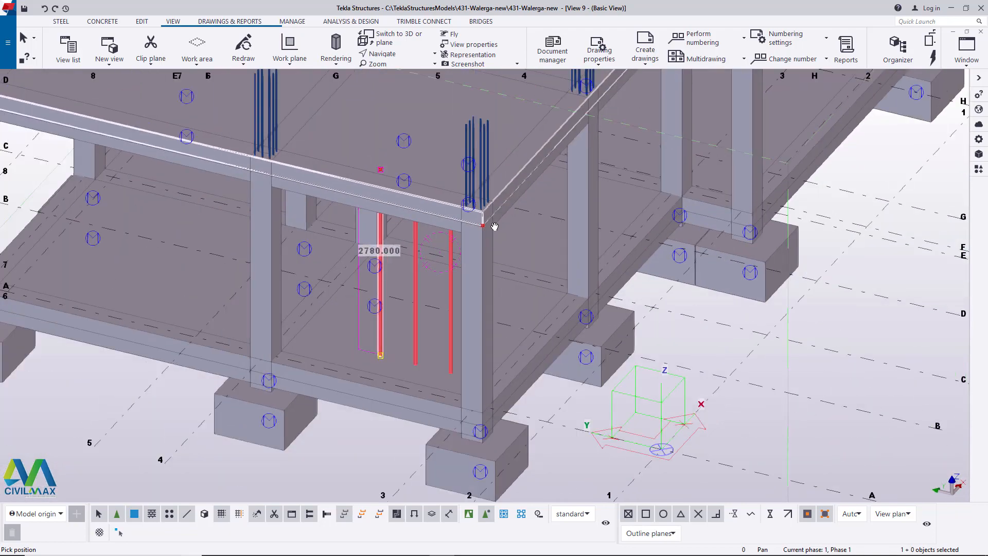
scroll(404, 286, up, 6)
right_click(362, 263)
click(380, 268)
scroll(470, 252, down, 3)
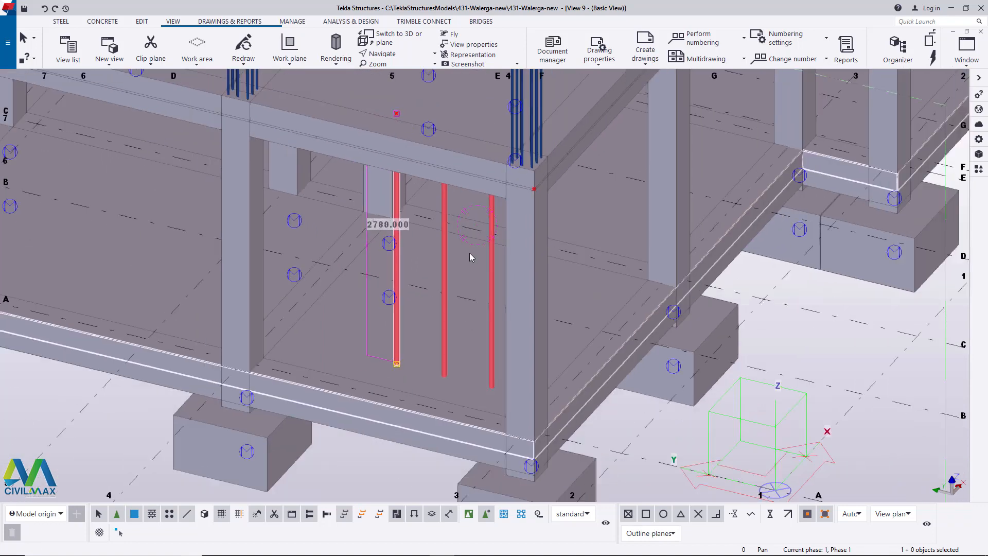
scroll(392, 337, up, 4)
- Copy the selected prop twice toward the inner edge column at 500 mm spacing, using neighbouring prop bases as reference points, and end the command
right_click(396, 330)
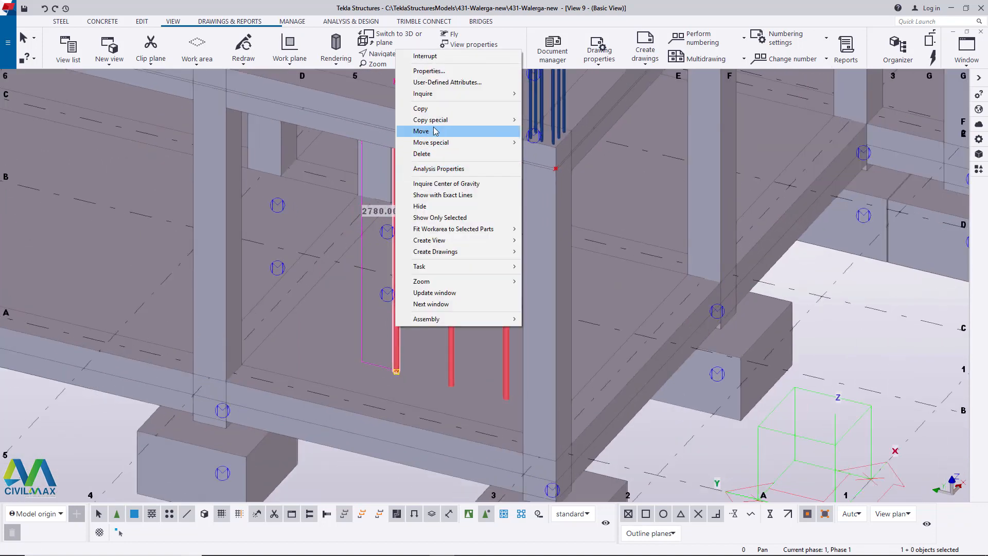
click(428, 109)
scroll(450, 384, up, 2)
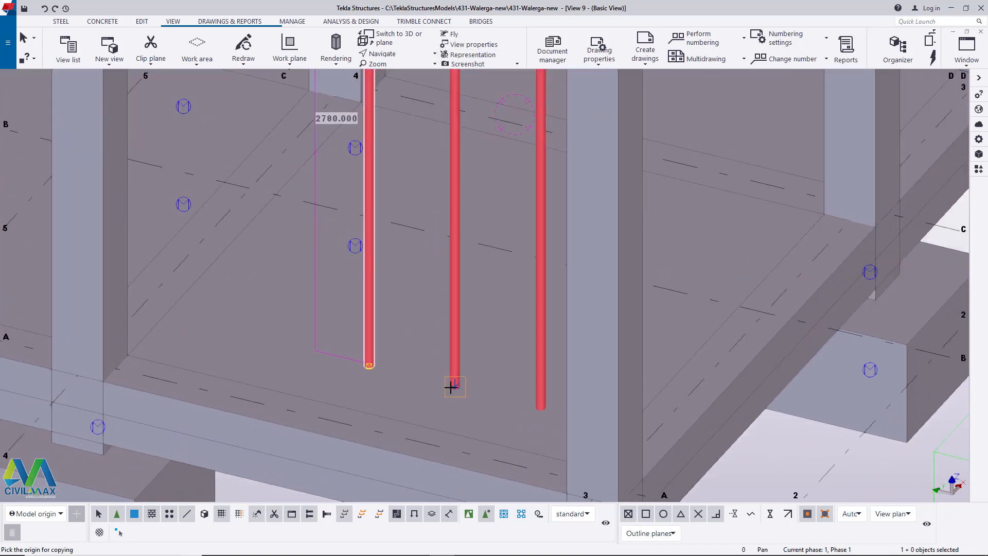
scroll(444, 396, up, 2)
scroll(444, 396, up, 2)
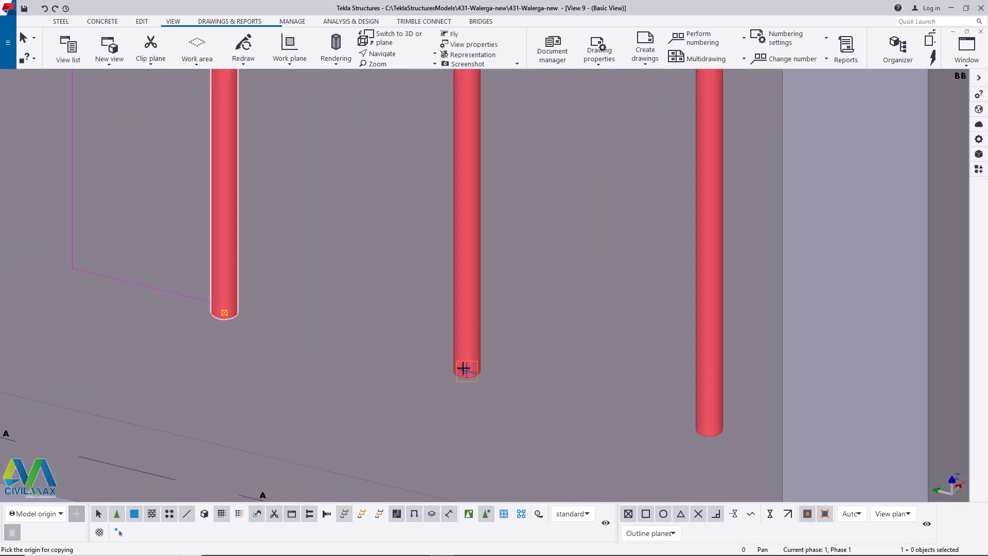
click(464, 369)
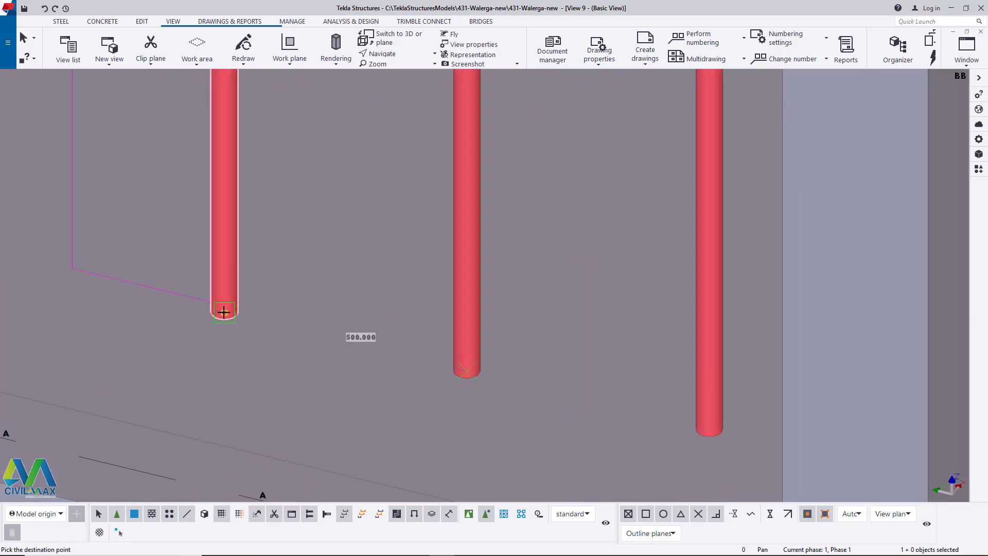
scroll(437, 331, down, 5)
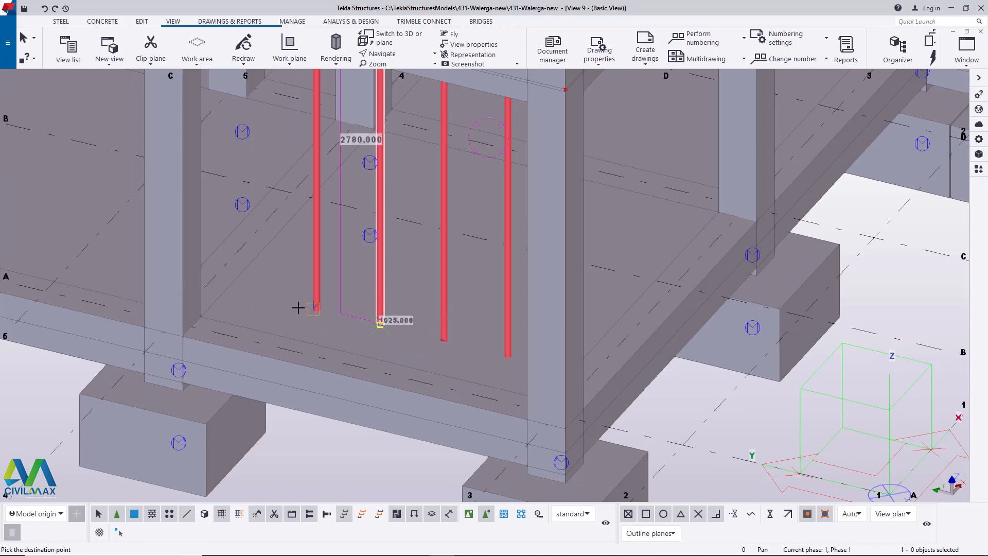
scroll(309, 308, up, 6)
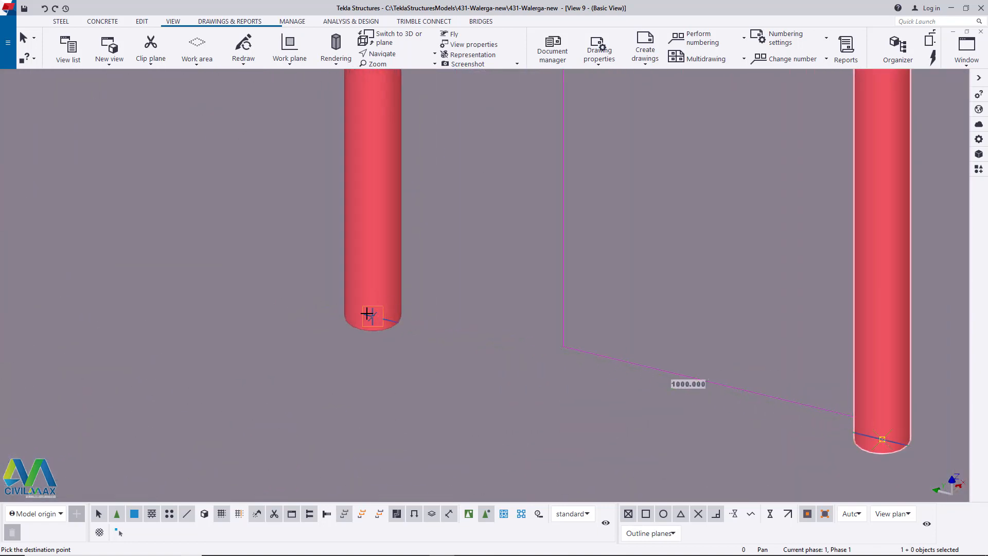
scroll(341, 371, down, 6)
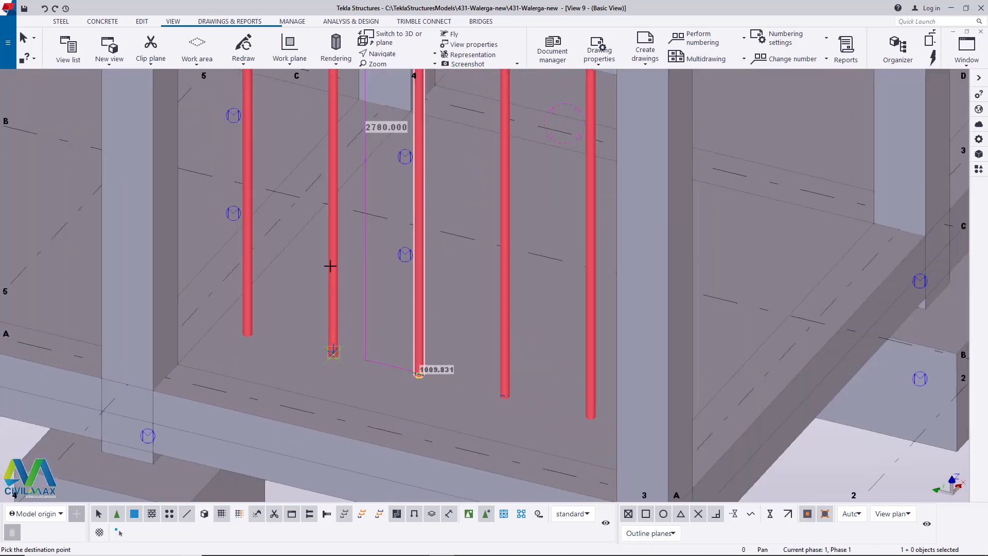
right_click(331, 264)
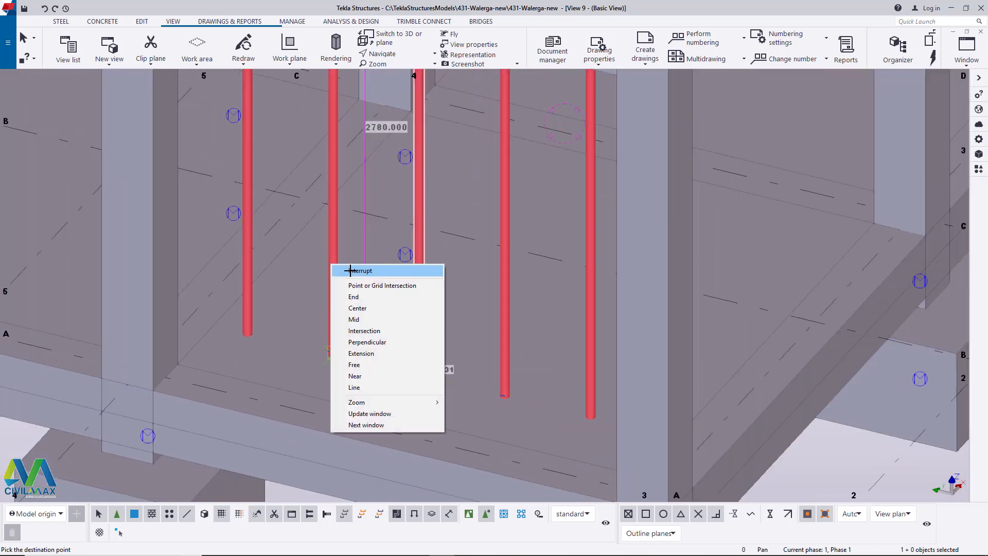
click(350, 270)
- Copy all five props in the row linearly along the building with dX 500, dY 0, dZ 0 and 47 copies, and end the command
scroll(369, 335, down, 8)
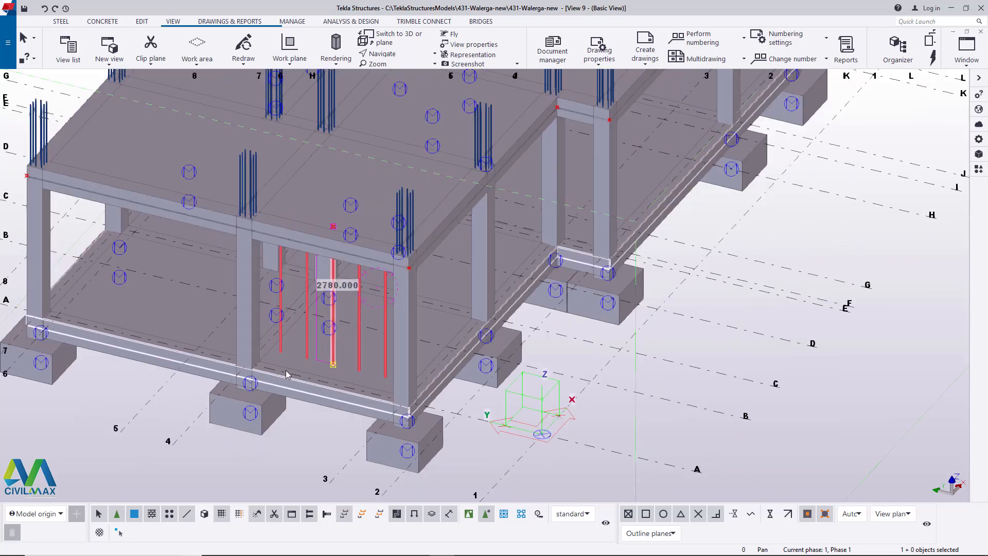
scroll(286, 370, down, 5)
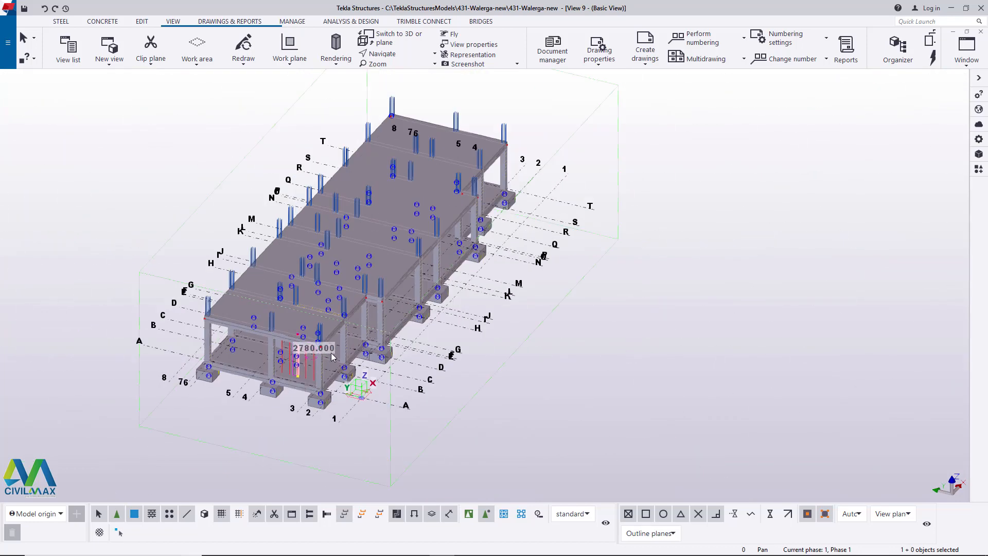
scroll(289, 334, up, 2)
scroll(197, 459, down, 3)
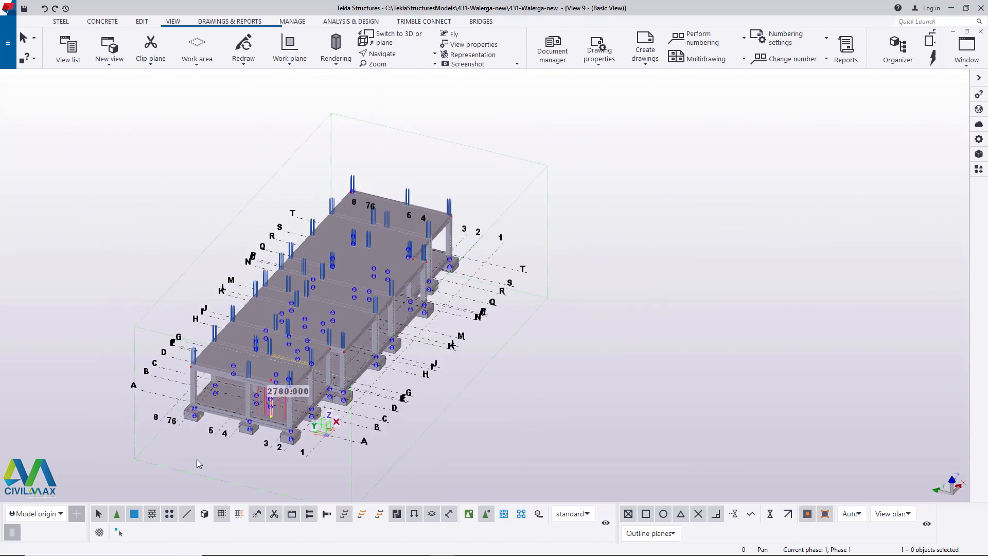
scroll(249, 443, up, 6)
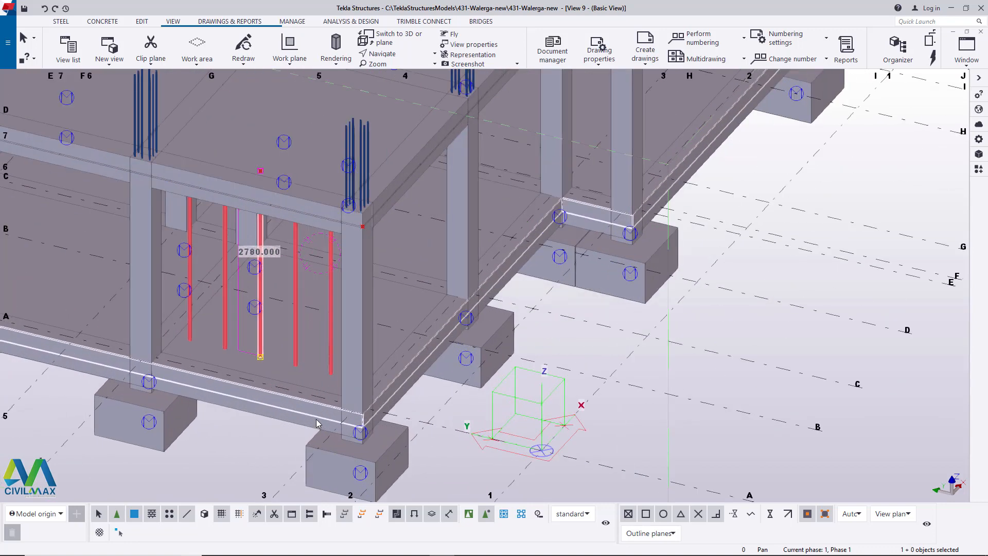
scroll(320, 420, up, 3)
ctrl+click(339, 330)
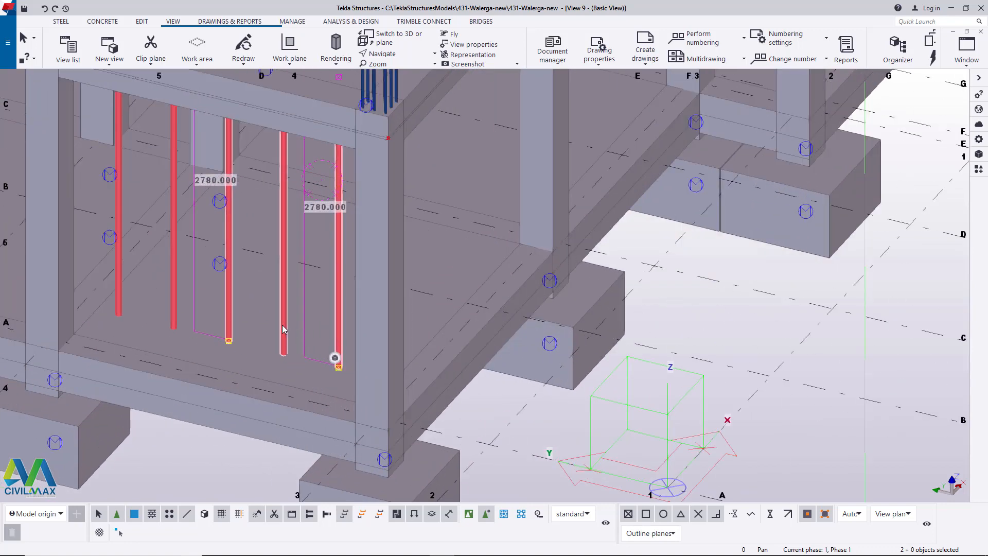
ctrl+click(282, 326)
ctrl+click(173, 288)
ctrl+click(119, 281)
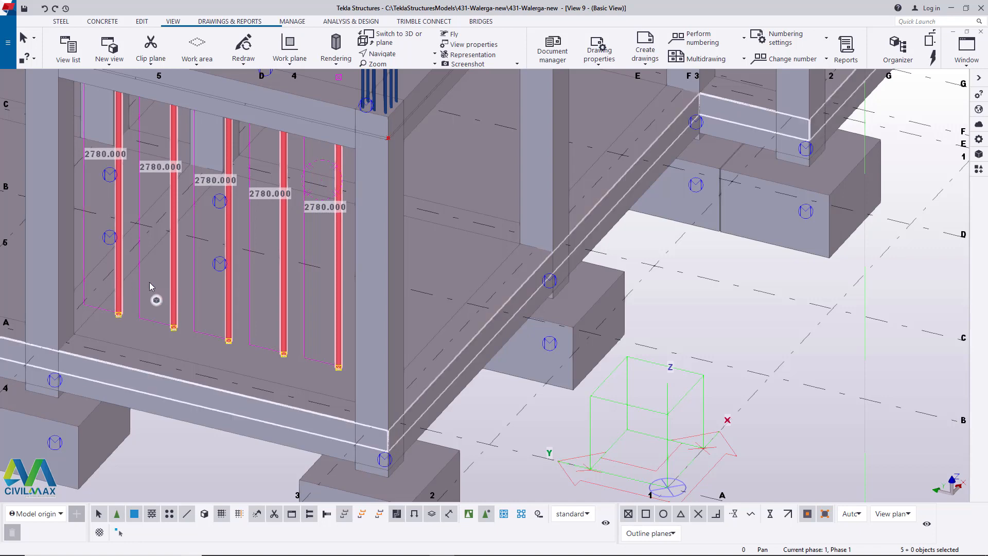
right_click(282, 268)
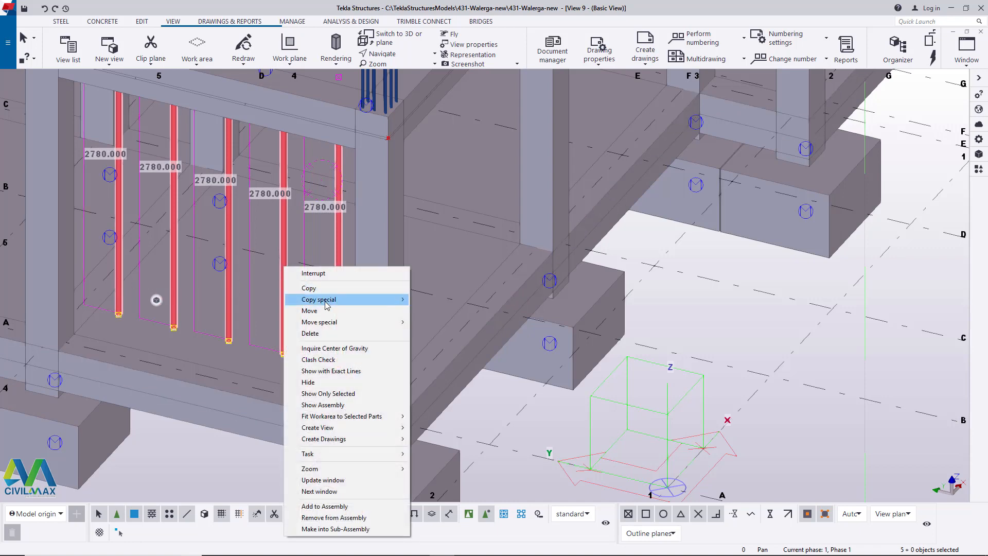
mouse_move(328, 300)
click(429, 302)
scroll(232, 437, down, 3)
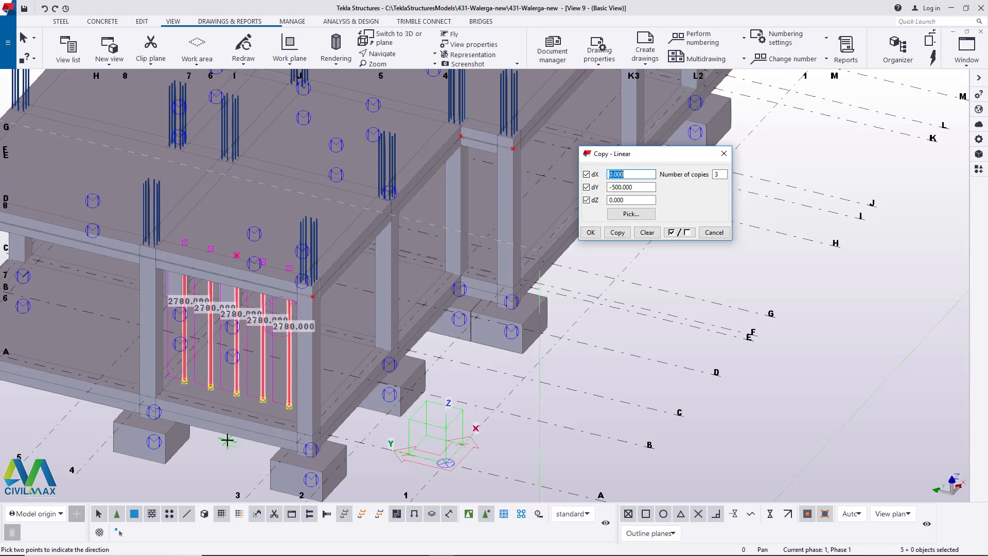
drag(641, 186, 606, 188)
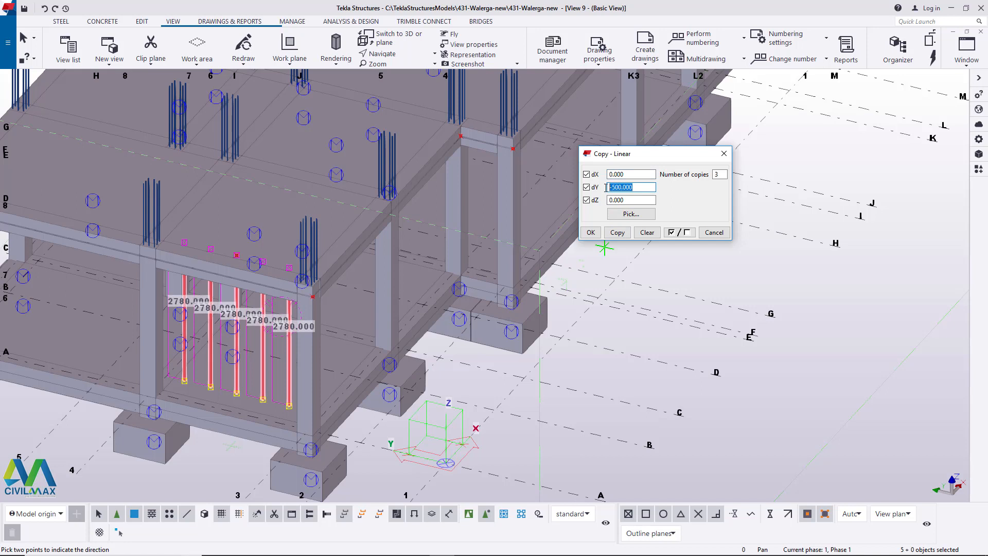
text(0)
drag(721, 174, 714, 175)
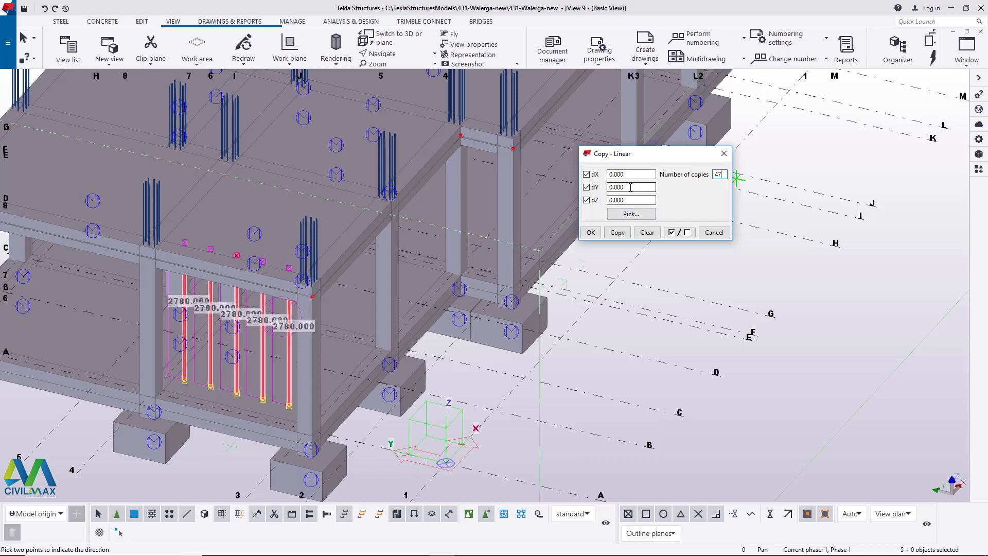
drag(641, 174, 597, 176)
text(4)
click(617, 232)
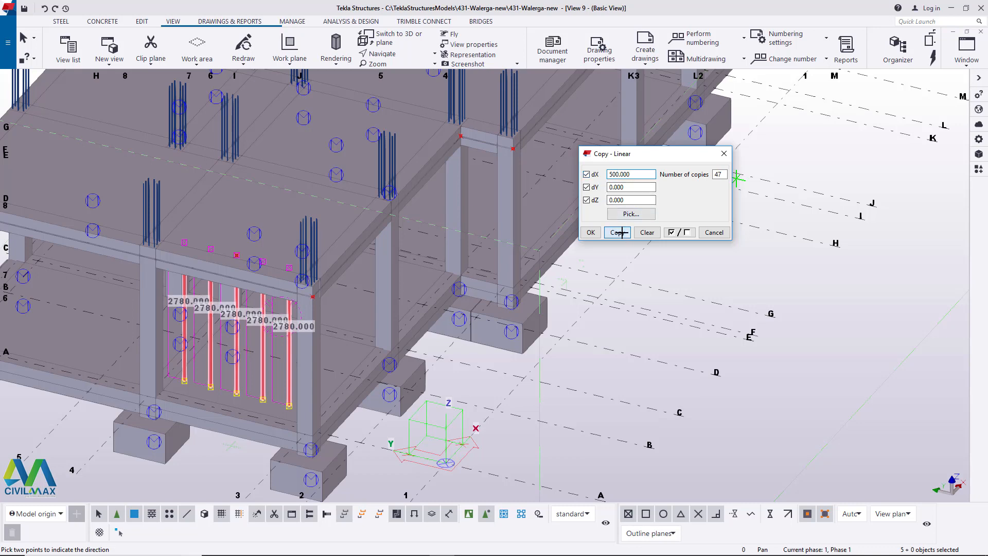
click(591, 232)
right_click(549, 212)
click(574, 220)
- Examine the copied prop rows under the slab from the front bay to the building's far end, and end the rotation mode
scroll(344, 359, down, 5)
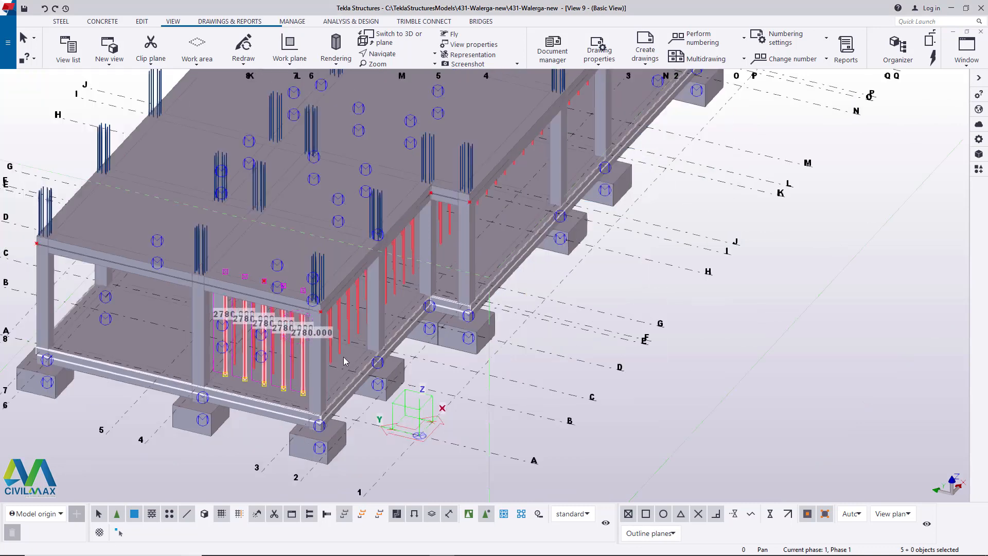
scroll(384, 332, up, 5)
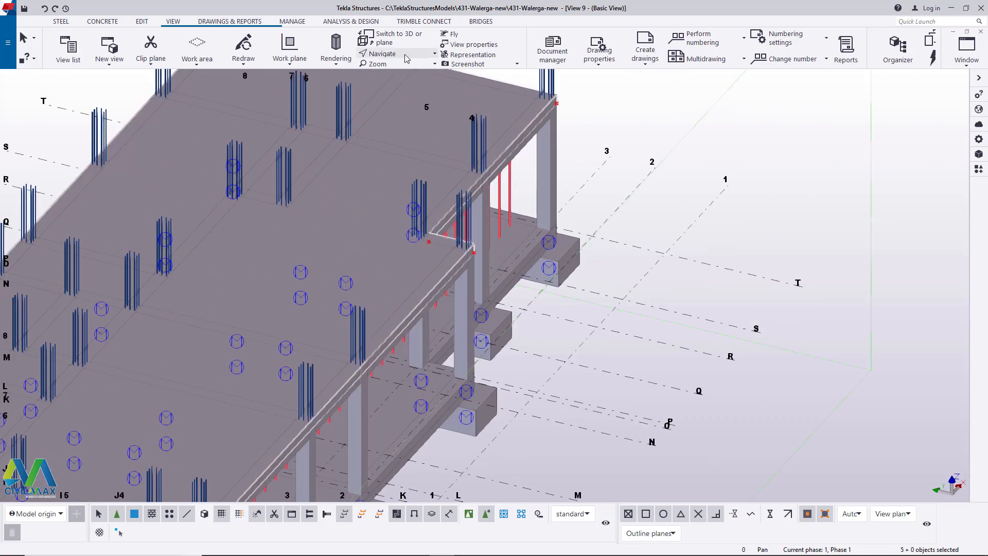
click(397, 53)
click(407, 72)
drag(516, 202, 346, 128)
scroll(518, 180, down, 3)
scroll(486, 154, up, 6)
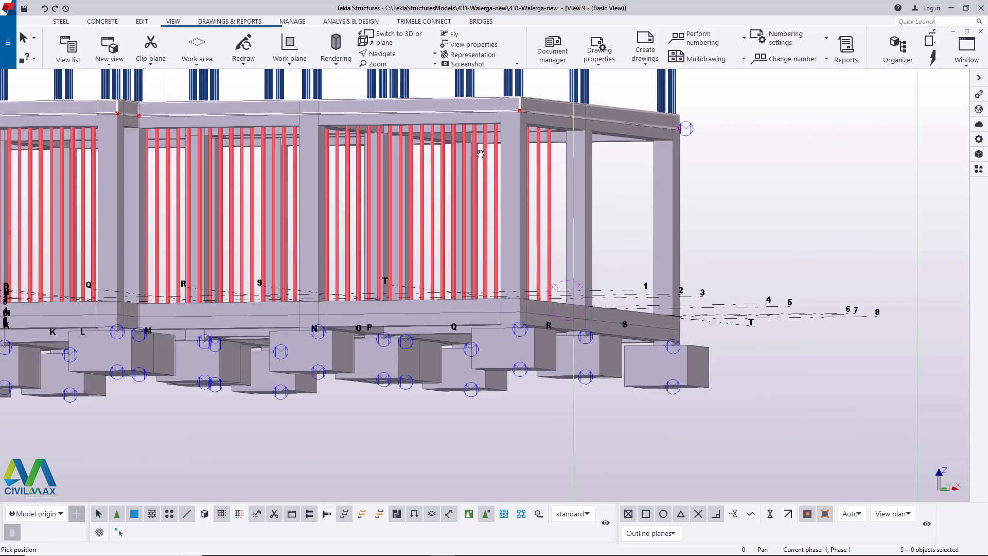
drag(484, 149, 602, 192)
scroll(693, 187, down, 5)
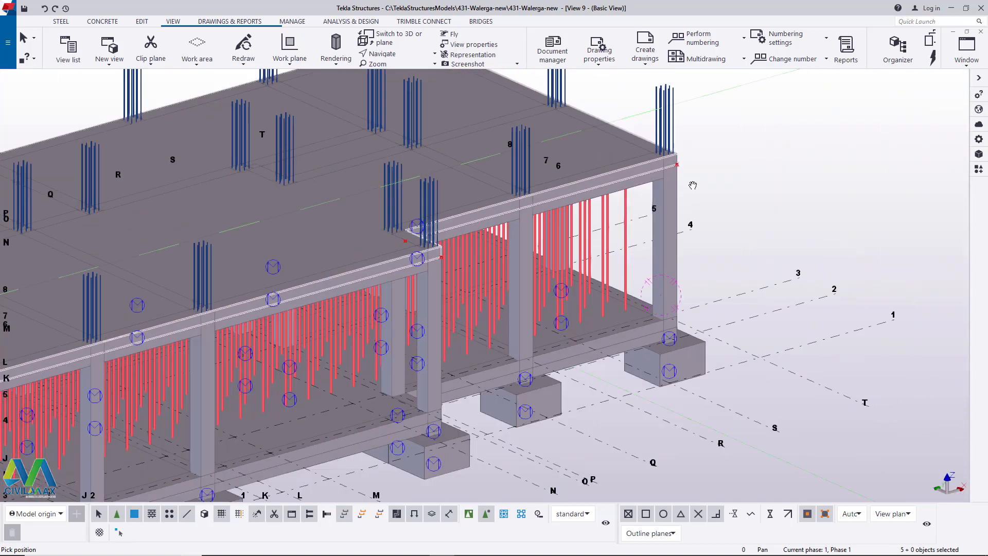
ctrl+middle_drag(657, 215, 684, 207)
scroll(714, 186, down, 4)
scroll(365, 325, up, 4)
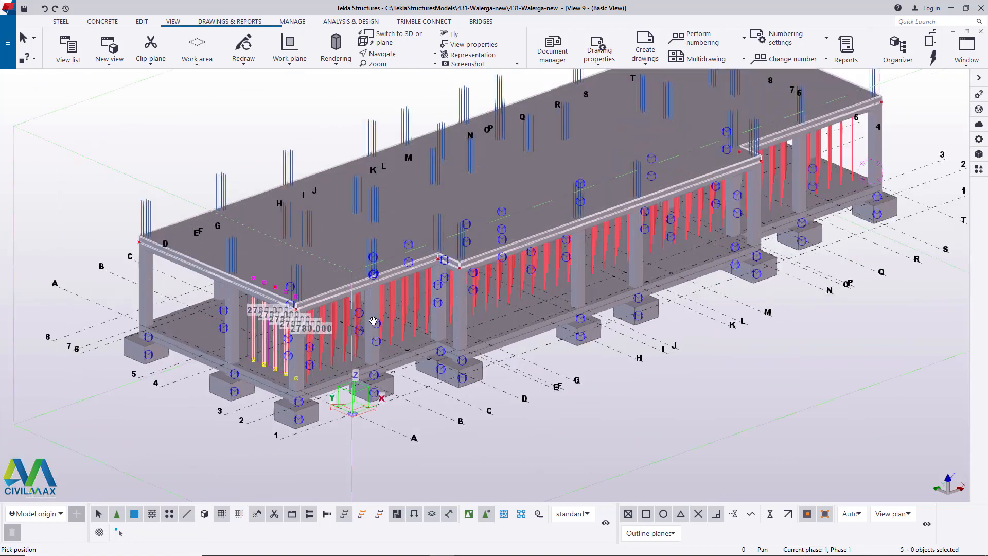
scroll(555, 257, down, 3)
scroll(555, 257, up, 4)
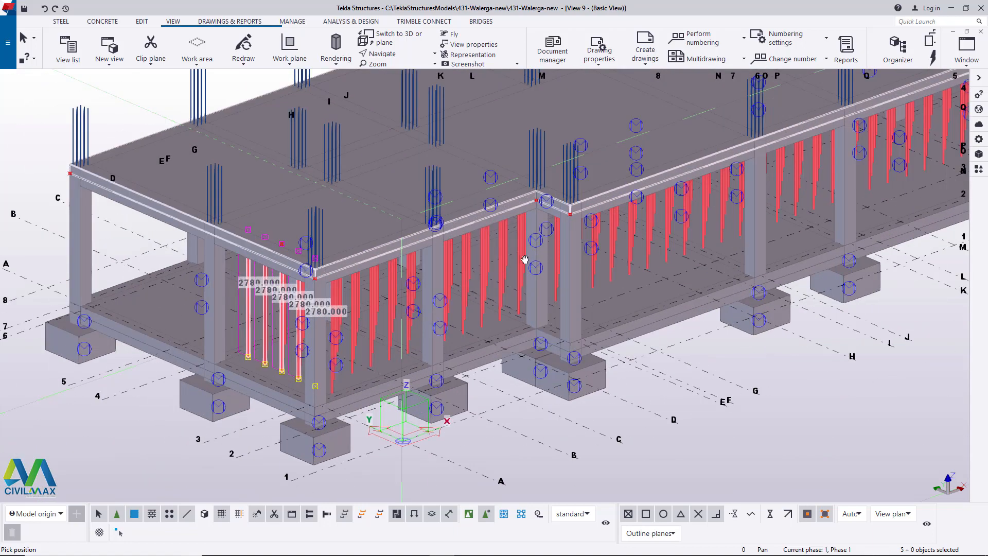
scroll(525, 259, down, 3)
mouse_move(492, 280)
ctrl+middle_down()
mouse_move(500, 249)
mouse_move(490, 289)
ctrl+middle_up()
scroll(378, 318, up, 3)
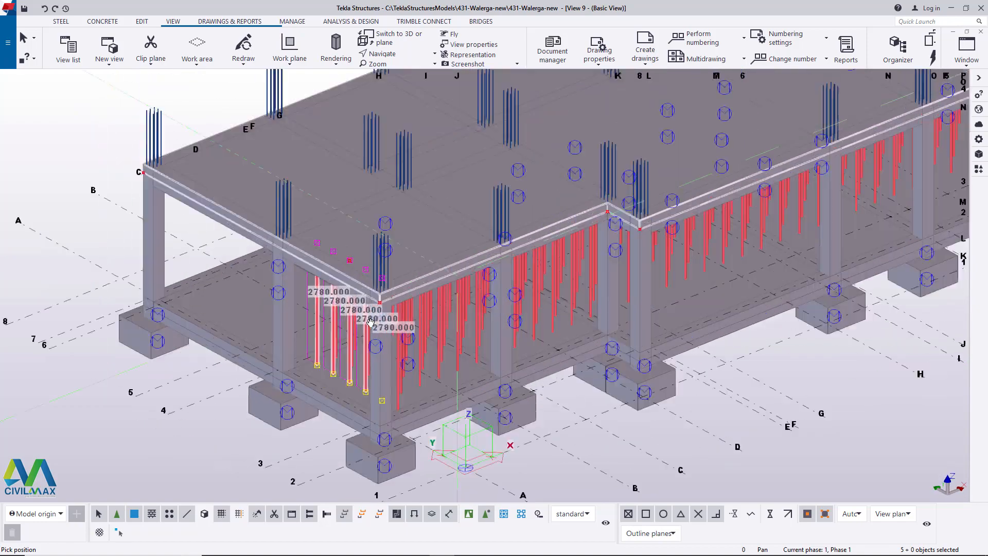
scroll(370, 322, up, 2)
scroll(380, 333, down, 4)
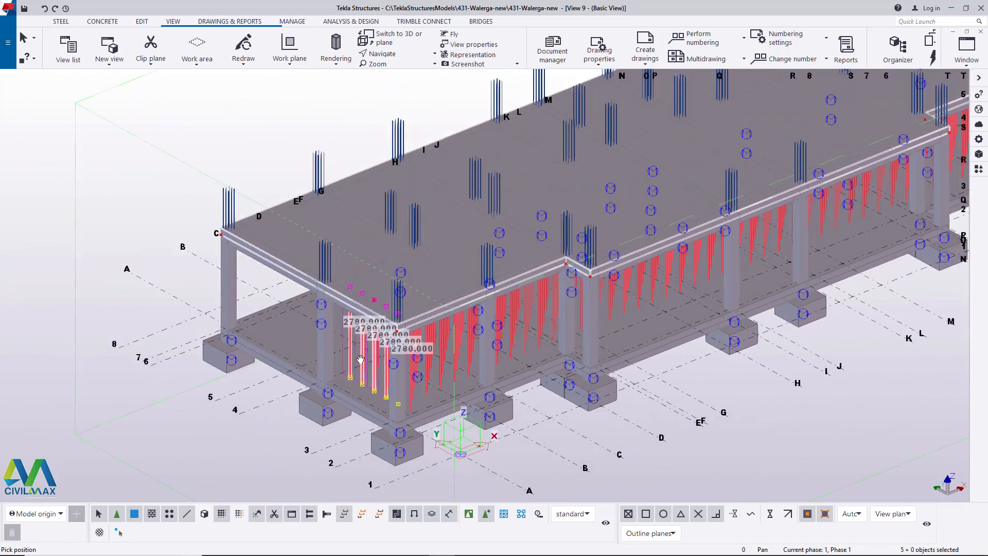
scroll(456, 349, up, 4)
click(42, 91)
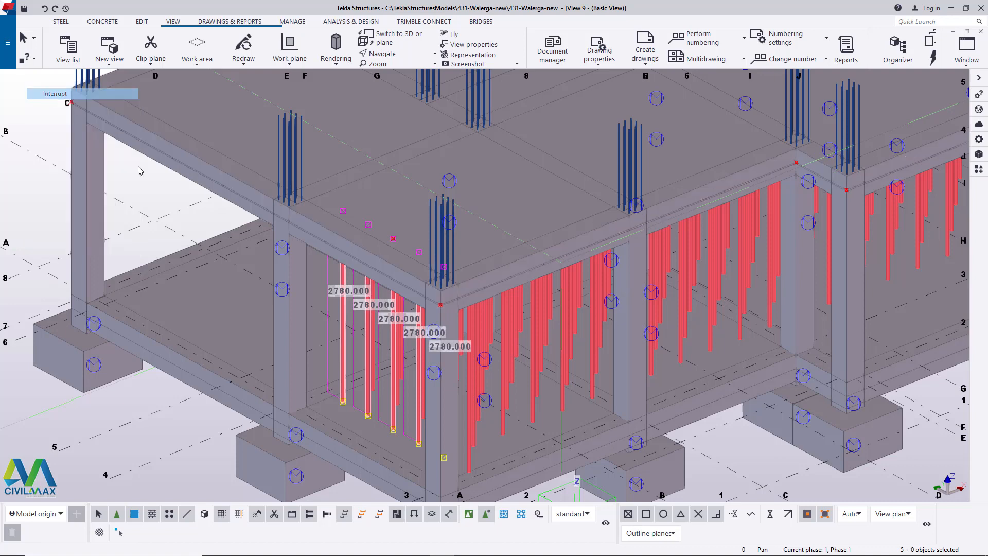
- Clear the prop selection, turn the view toward the front bay without props, and end the rotation mode
scroll(91, 170, down, 3)
click(84, 162)
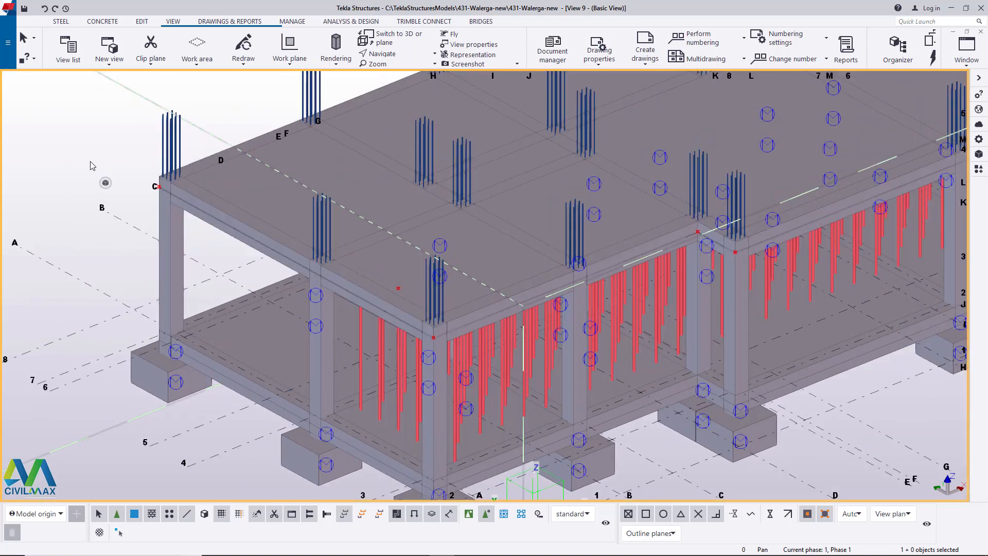
scroll(179, 160, up, 2)
click(403, 55)
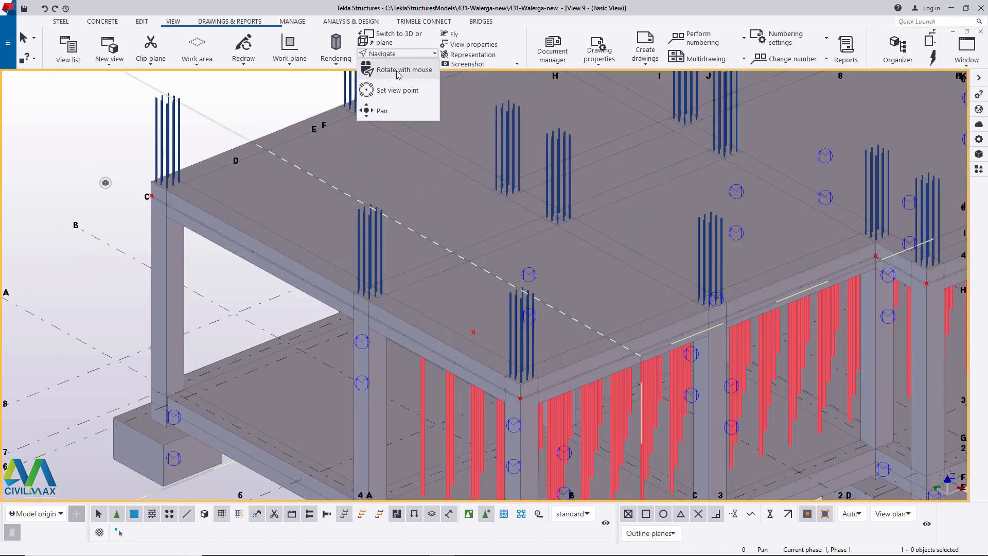
click(392, 71)
mouse_move(340, 235)
mouse_down()
mouse_move(372, 132)
mouse_move(360, 166)
mouse_move(362, 235)
mouse_up()
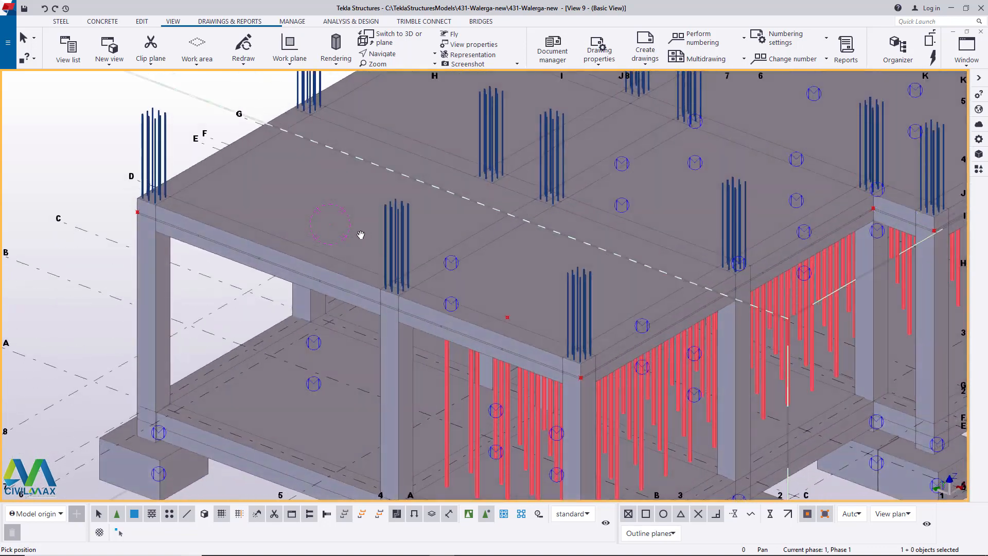
right_click(76, 126)
click(90, 133)
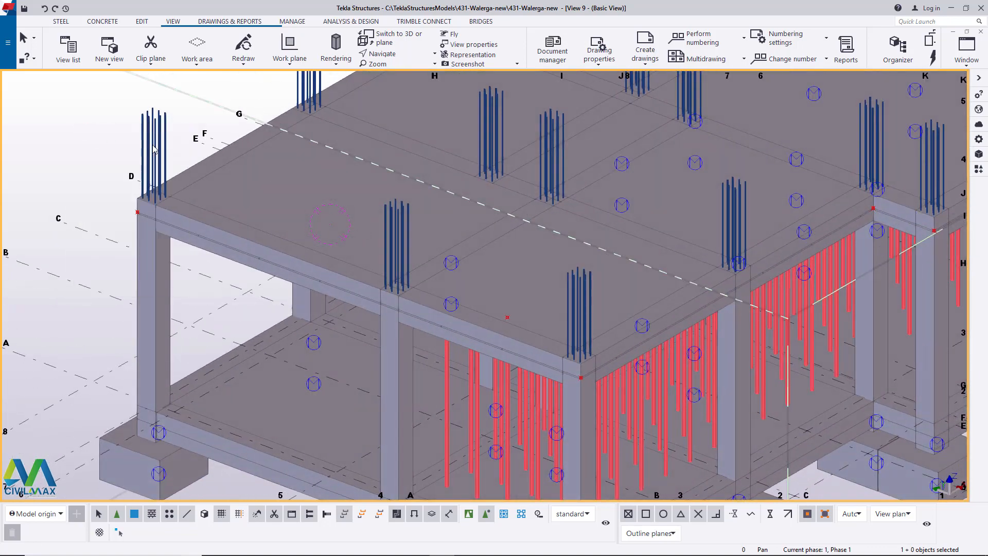
- Search the applications and components catalog for "sf"
click(980, 171)
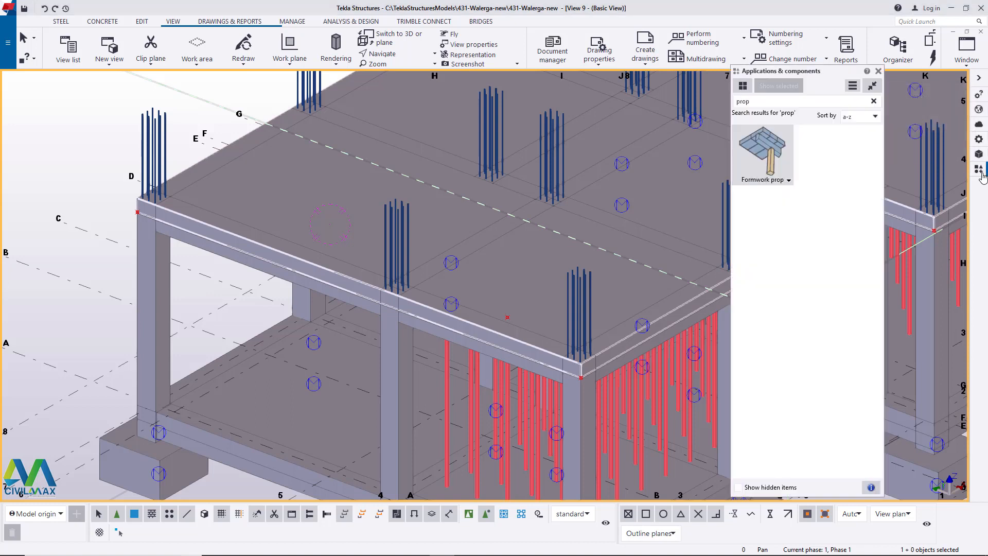
drag(757, 102, 725, 105)
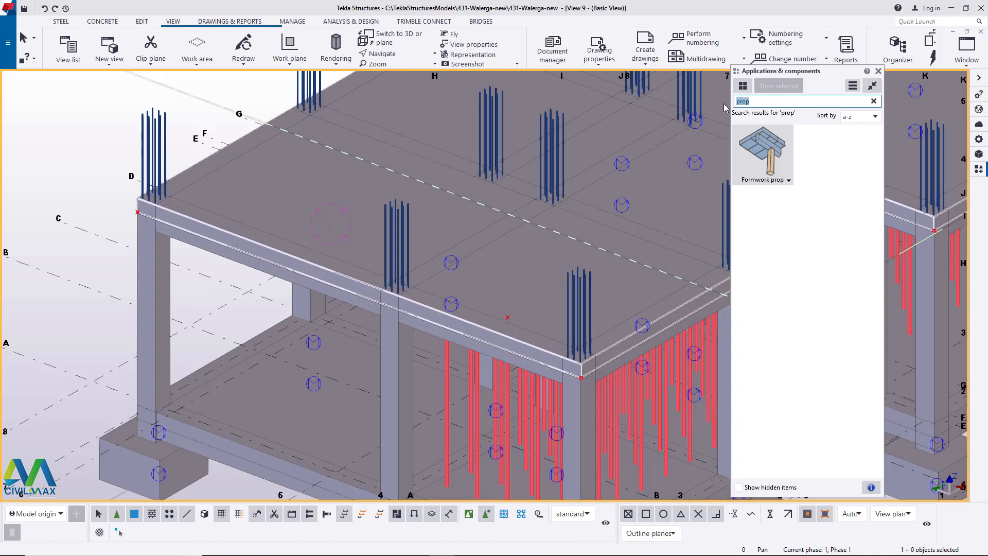
text(sf)
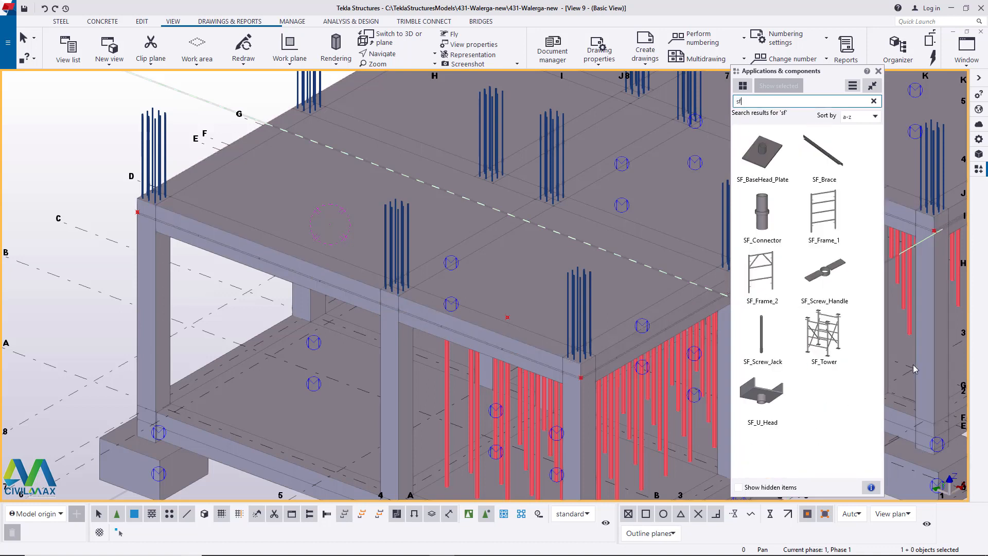
- Open the SF_Tower component's properties and load the saved scaffolds1 settings
double_click(830, 343)
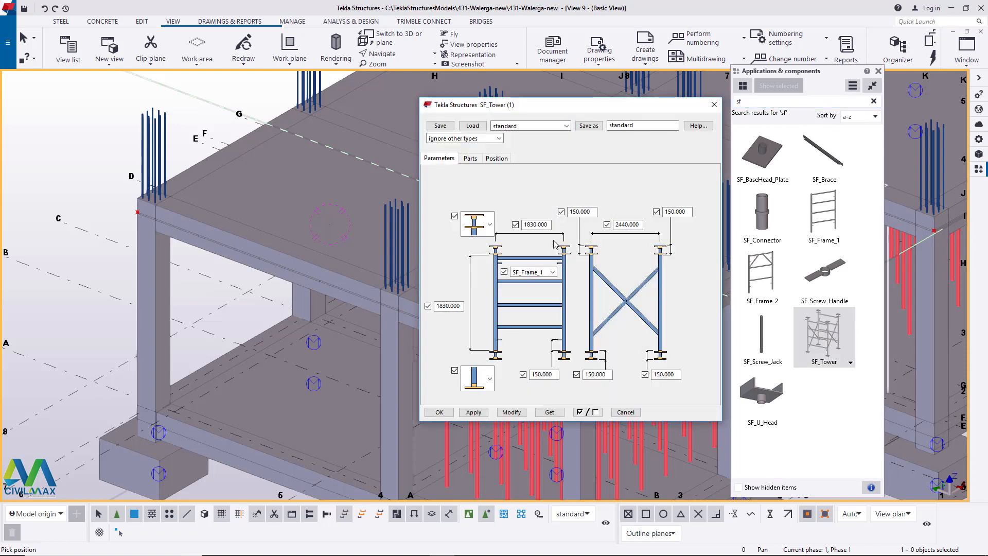
click(567, 126)
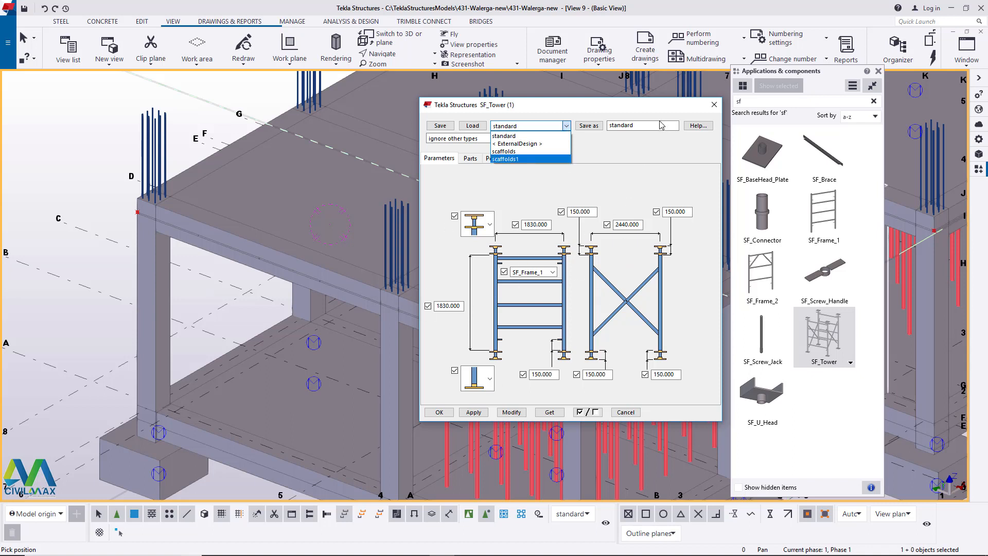
click(662, 125)
drag(650, 125, 608, 123)
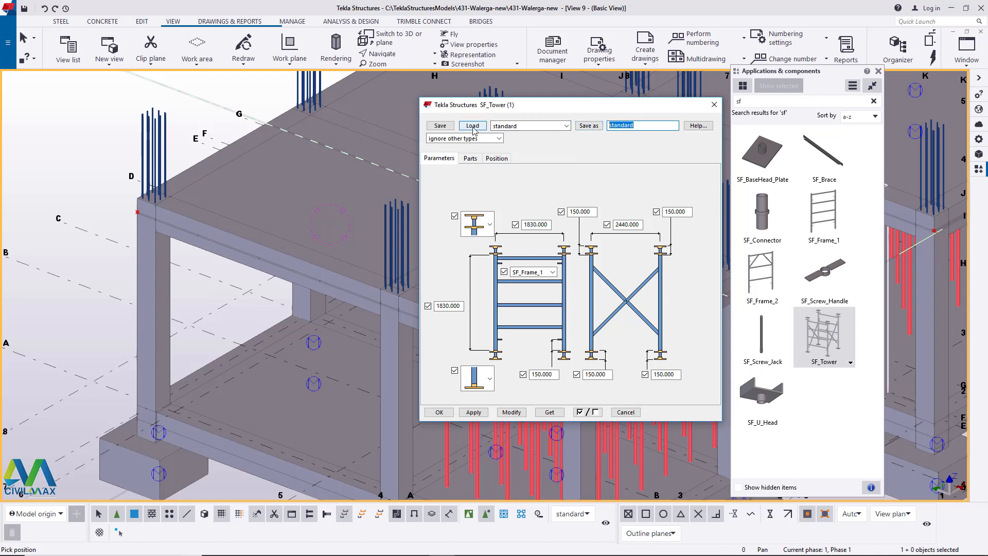
click(565, 126)
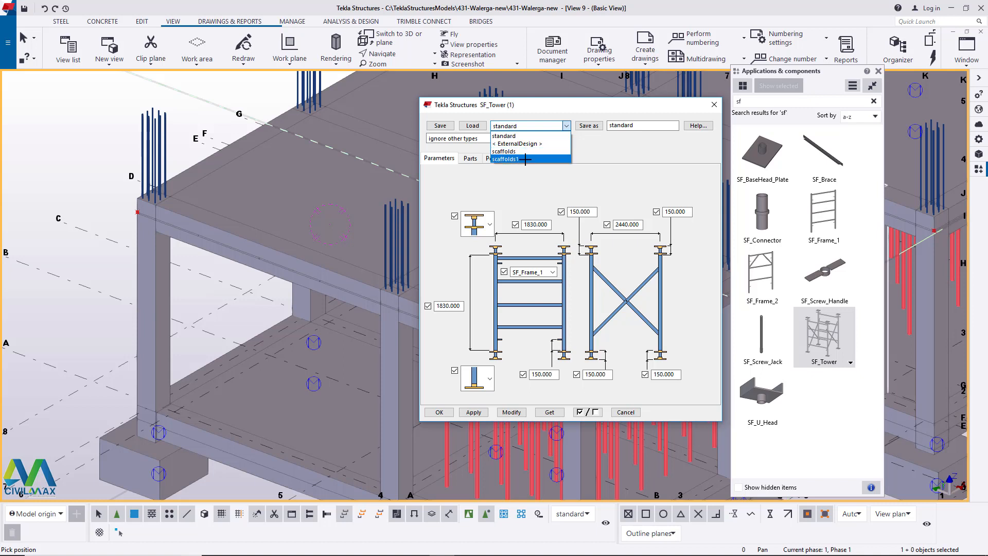
click(528, 159)
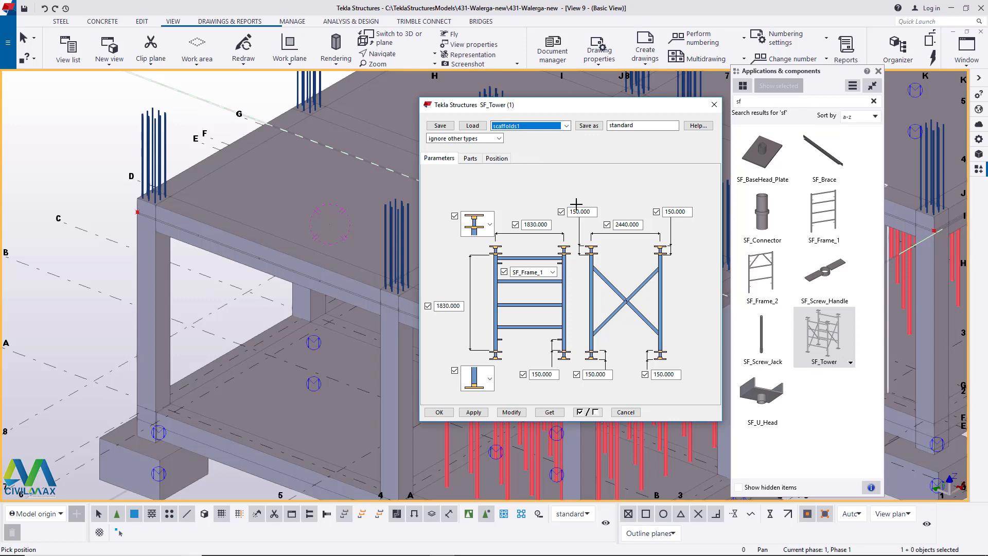
click(473, 125)
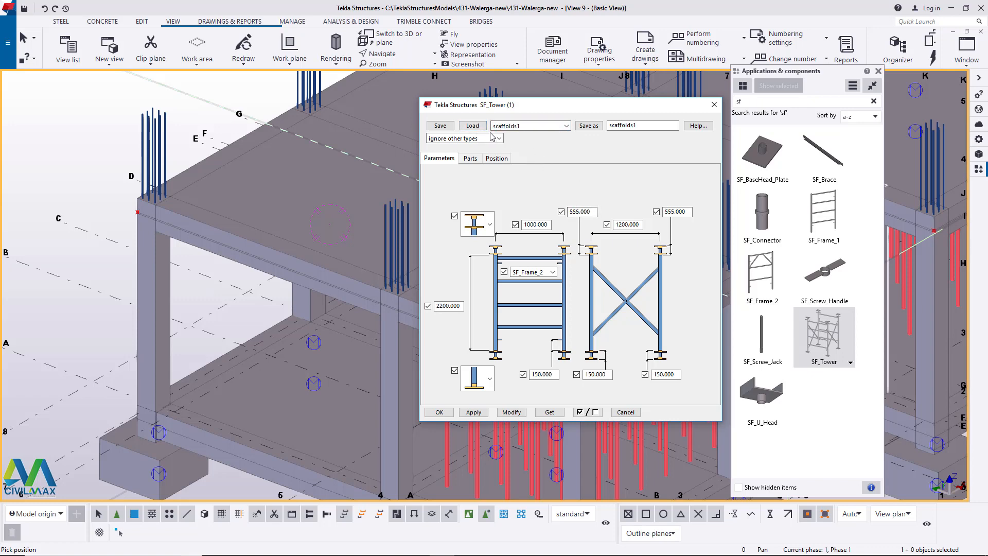
- Load the saved scaffolds settings into the SF_Tower properties
scroll(302, 287, down, 5)
scroll(364, 300, up, 4)
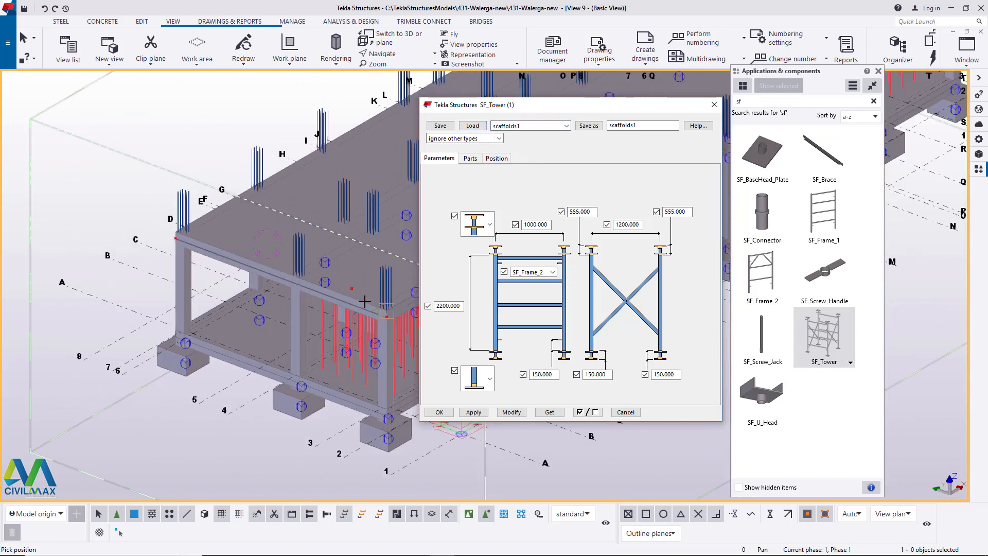
scroll(192, 298, down, 2)
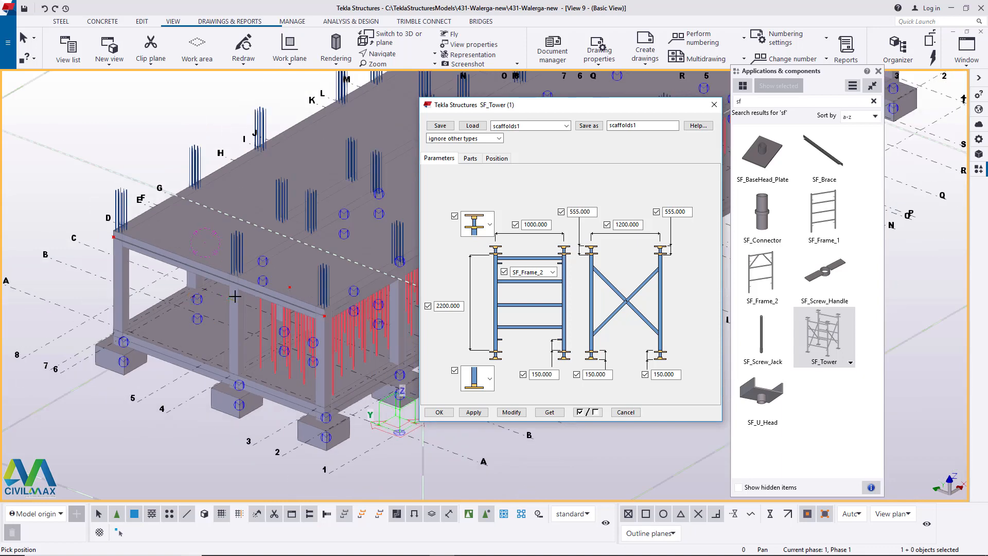
scroll(235, 296, up, 1)
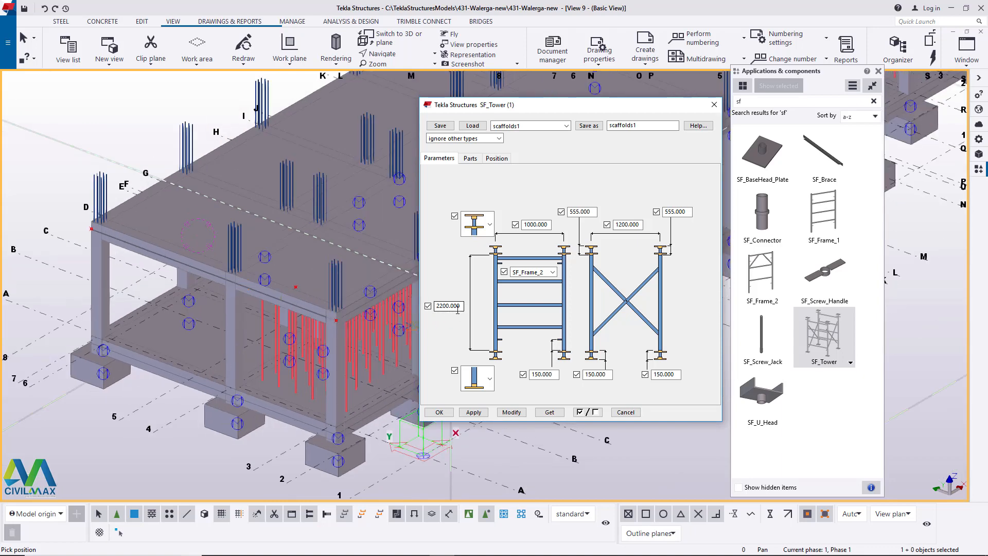
click(566, 125)
click(513, 152)
click(473, 125)
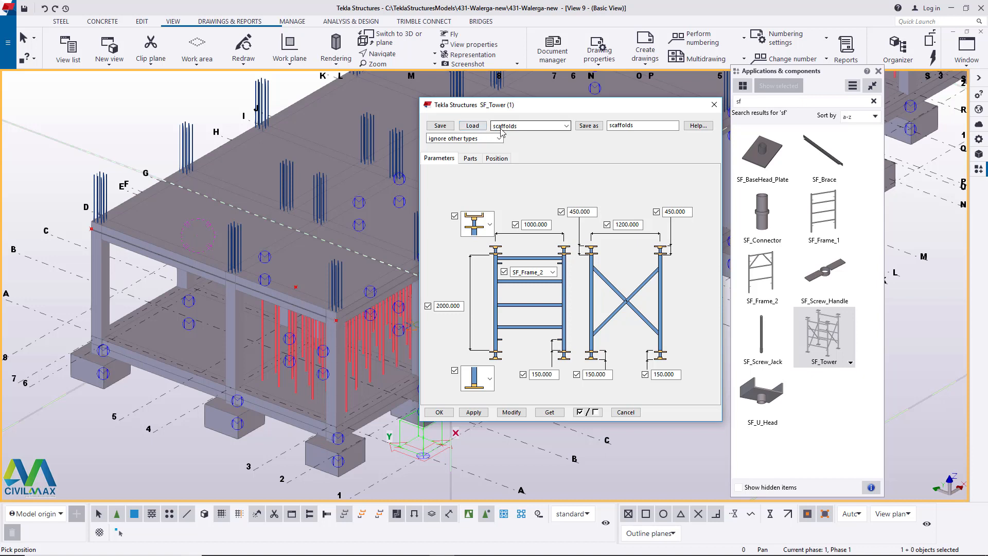
- Load the scaffolds1 settings again, place one SF_Tower on the lower slab near grid line A in the empty front bay, and end placement
click(521, 126)
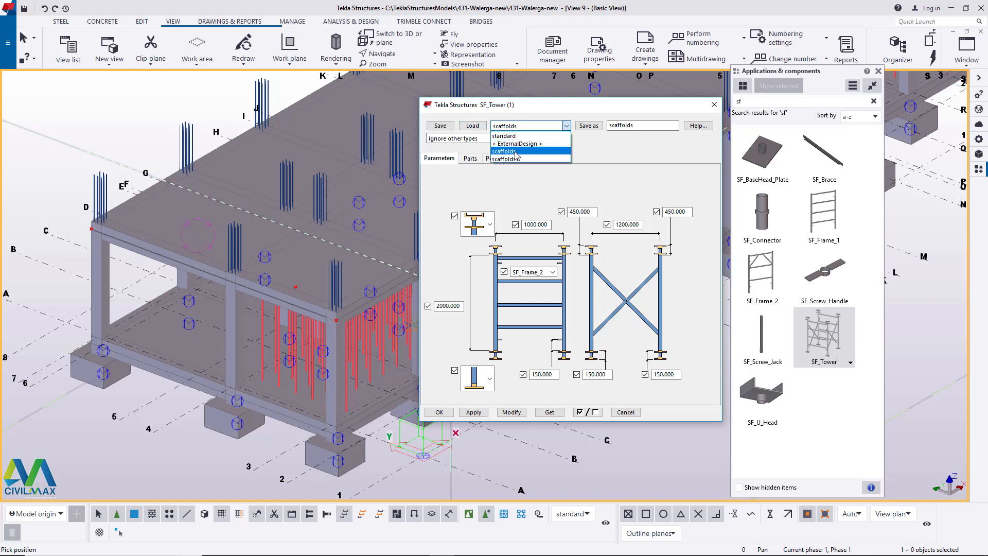
click(513, 162)
click(477, 127)
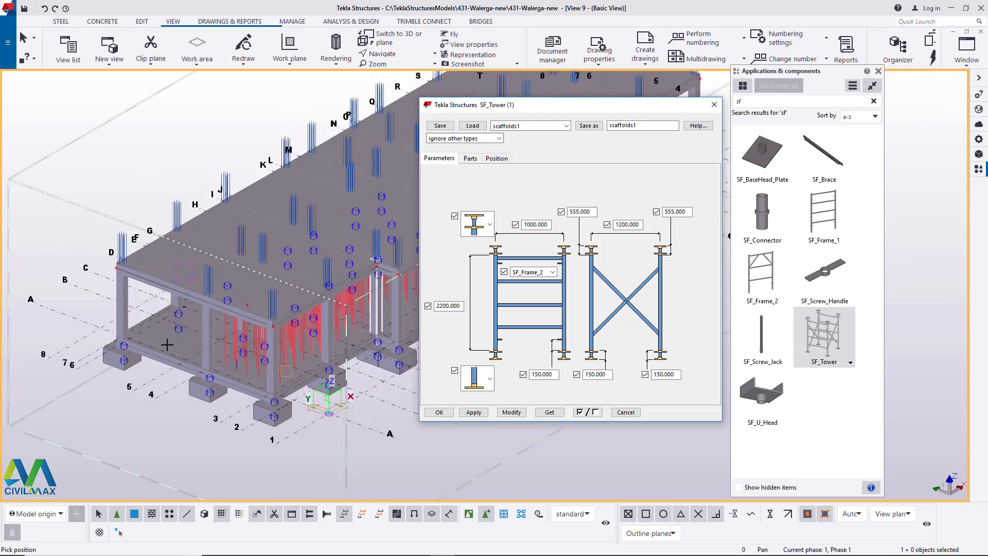
scroll(163, 340, up, 6)
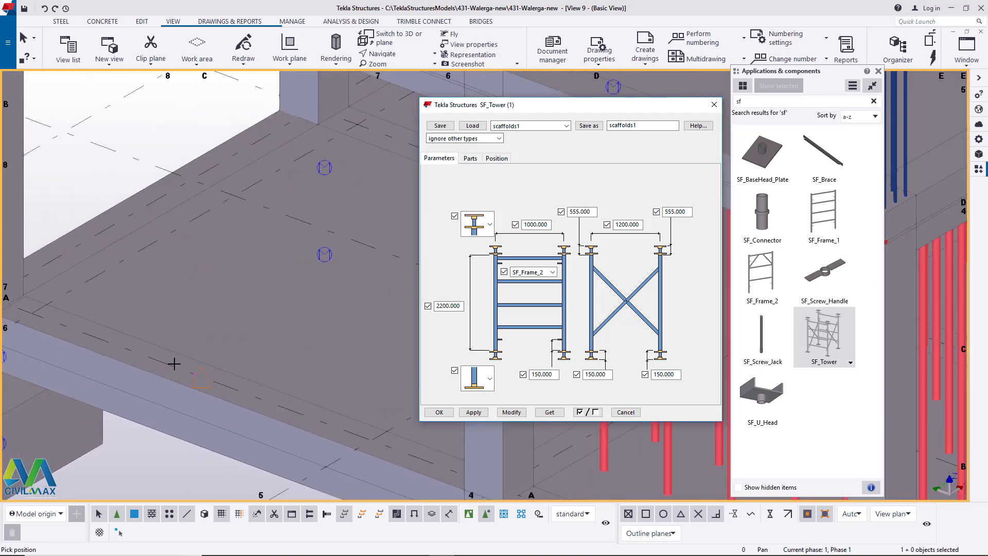
click(206, 376)
click(207, 375)
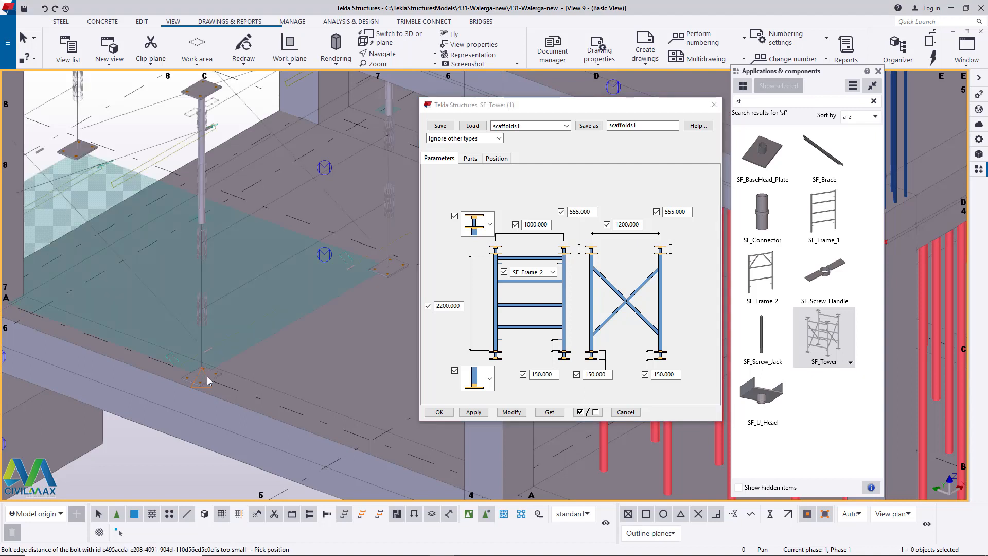
right_click(283, 236)
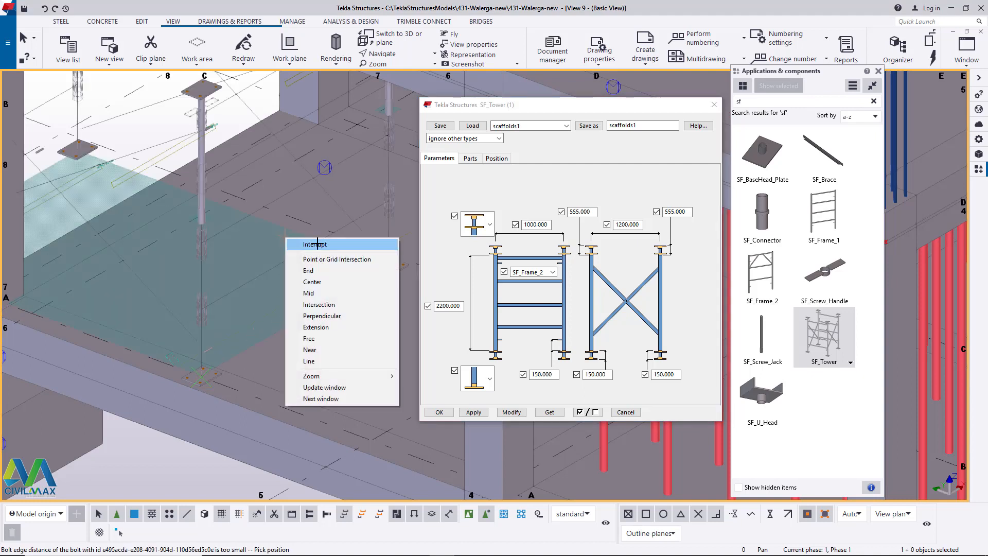
click(301, 242)
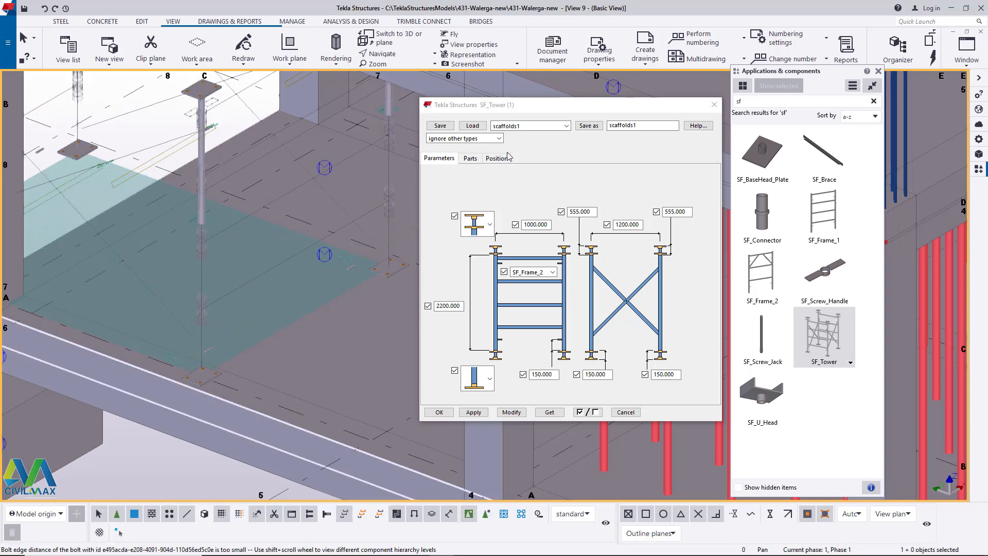
- Modify the placed scaffold tower with the saved scaffolds settings and check its heads under the slab edge
click(567, 126)
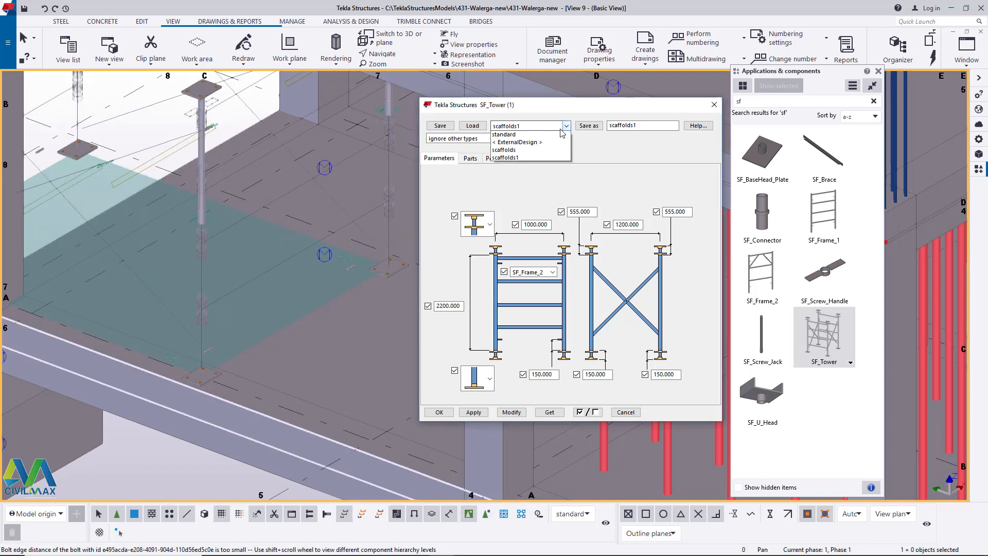
click(521, 150)
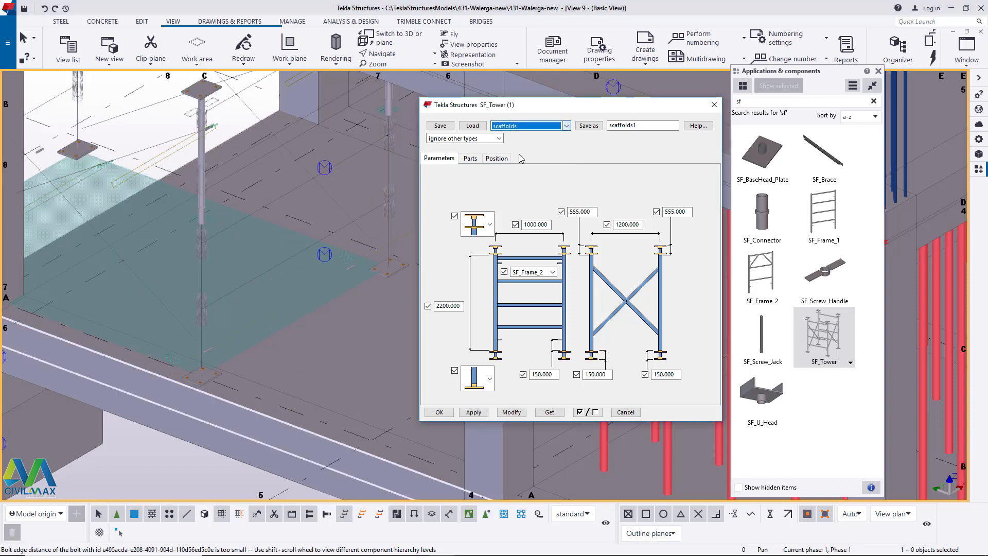
click(473, 126)
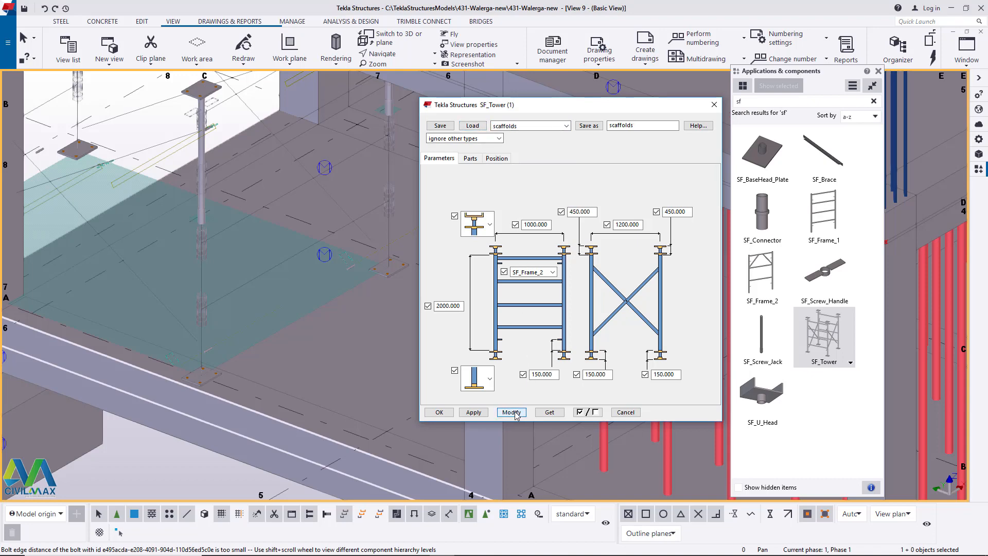
double_click(200, 152)
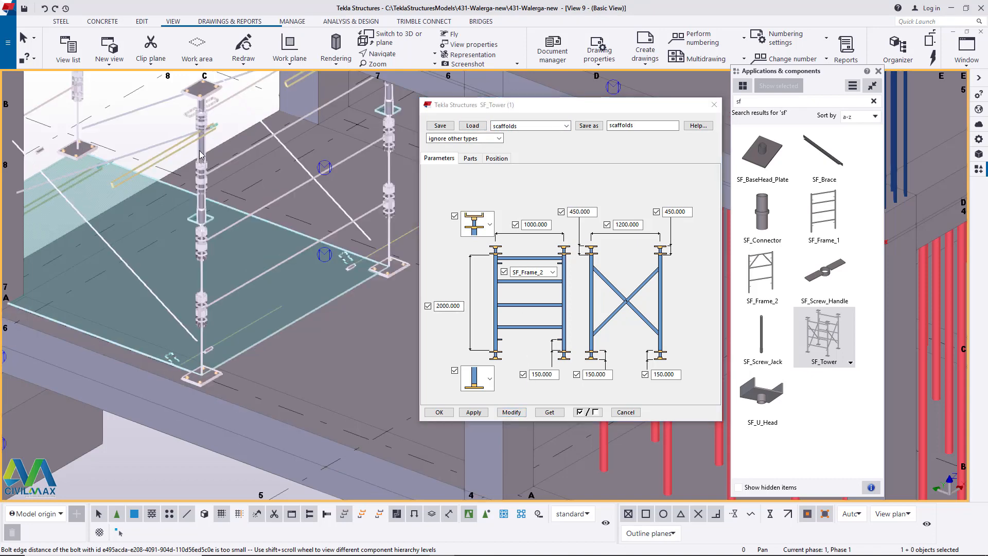
click(473, 126)
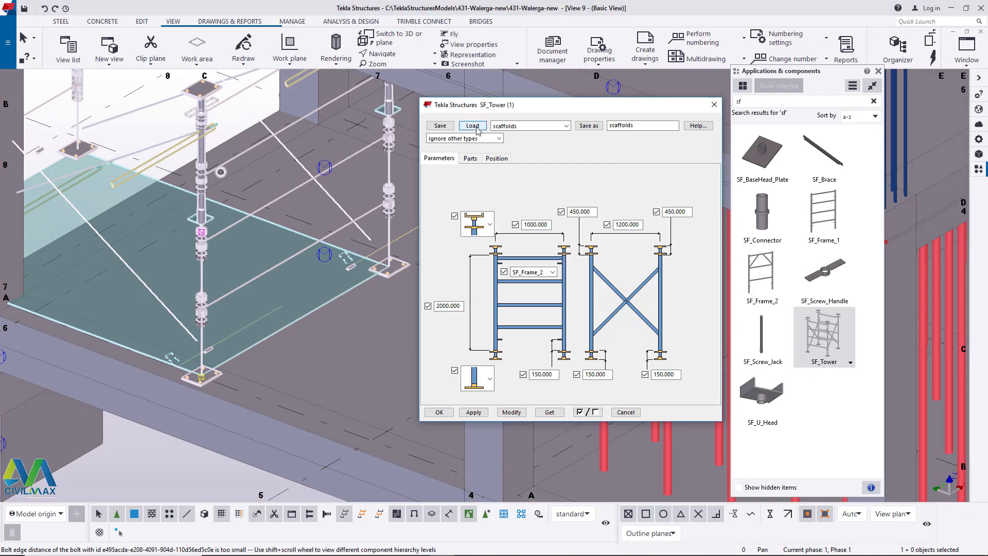
click(512, 413)
scroll(230, 368, down, 5)
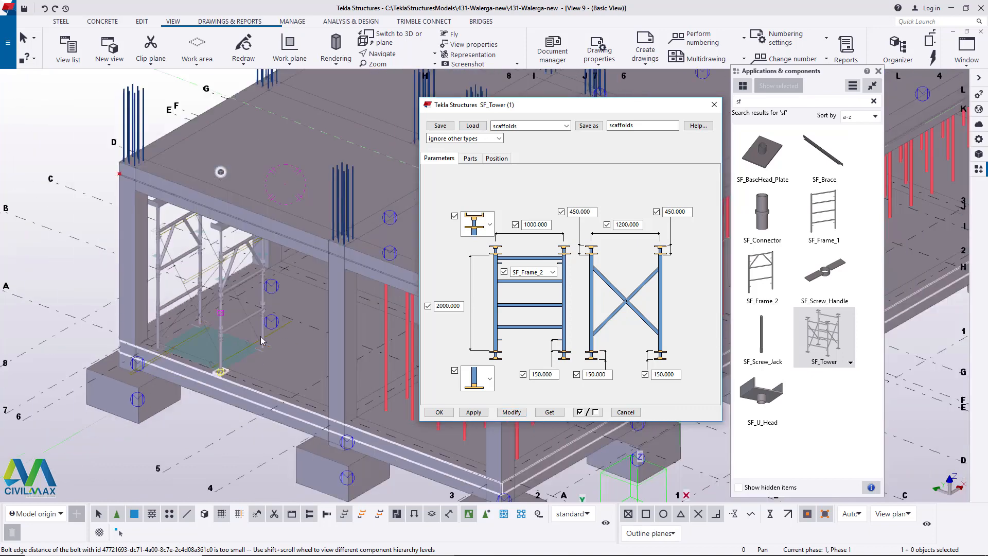
scroll(161, 211, up, 5)
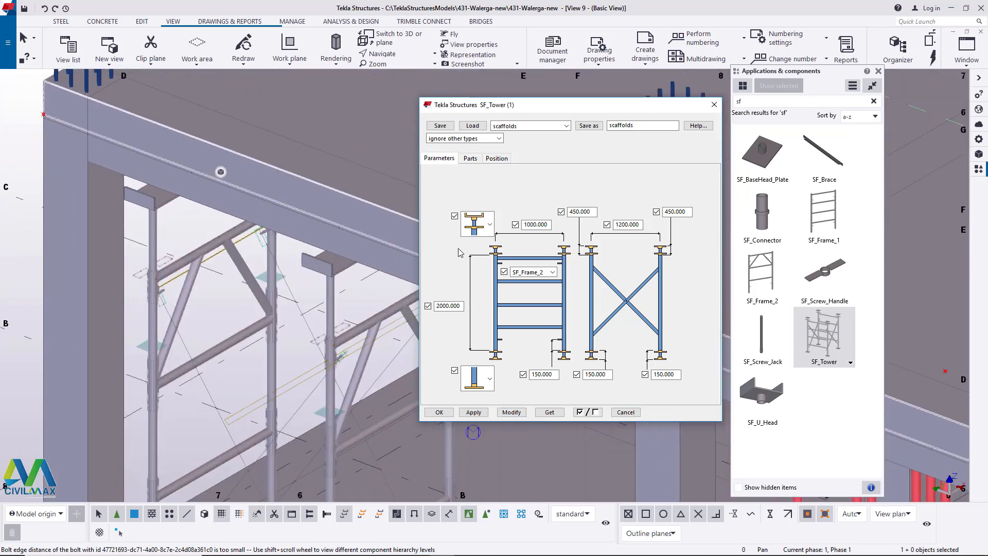
- Modify the selected tower with the saved scaffolds1 settings, apply them, and close the SF_Tower properties
click(565, 126)
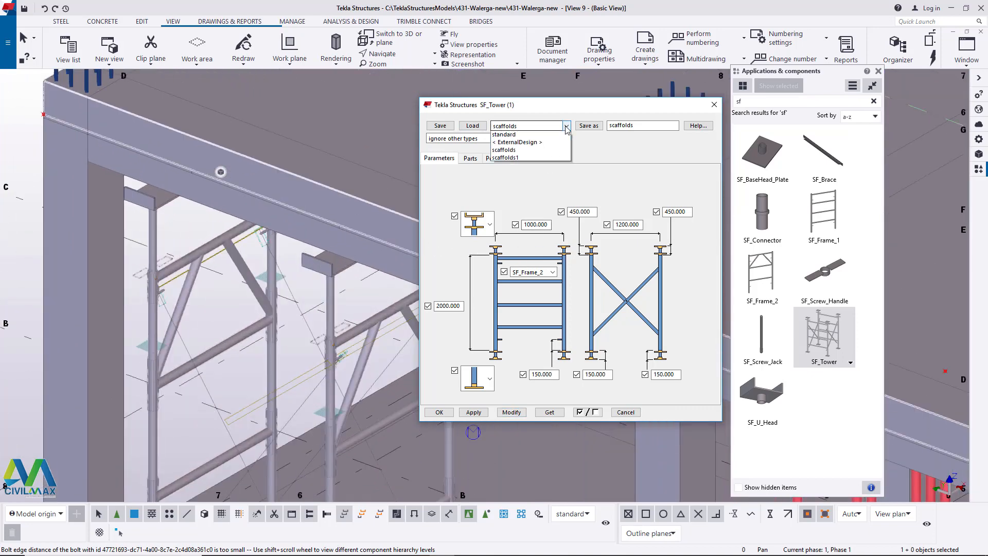
click(518, 159)
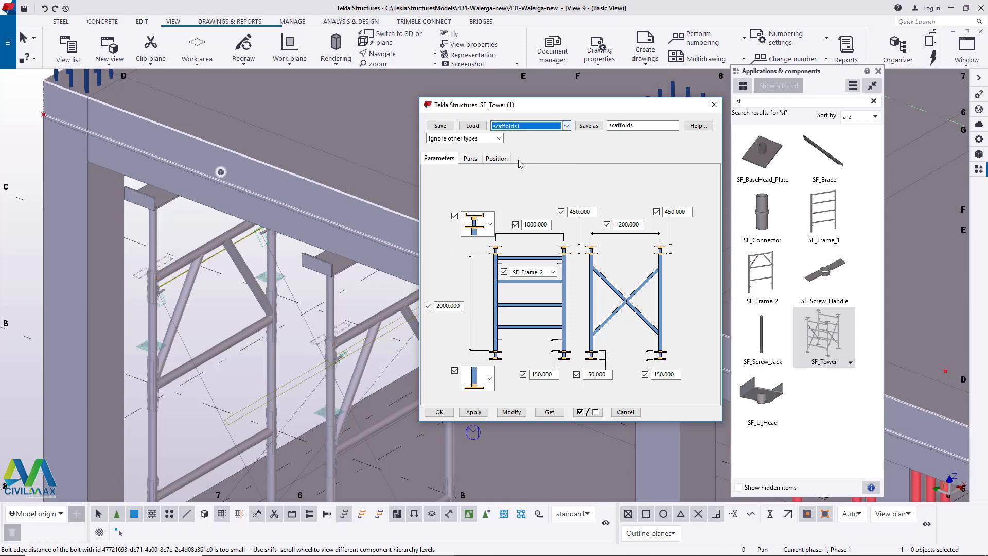
click(473, 126)
click(512, 412)
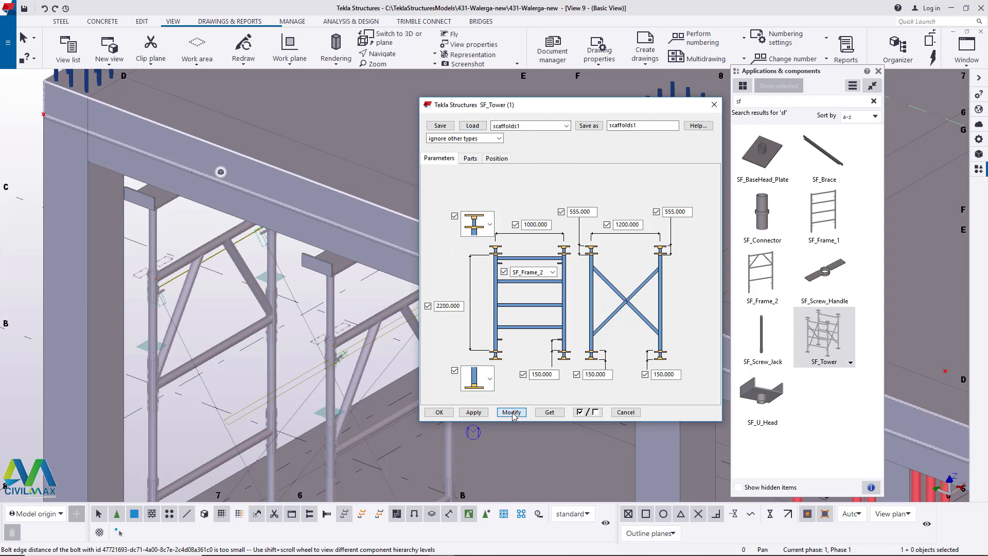
click(473, 412)
click(439, 412)
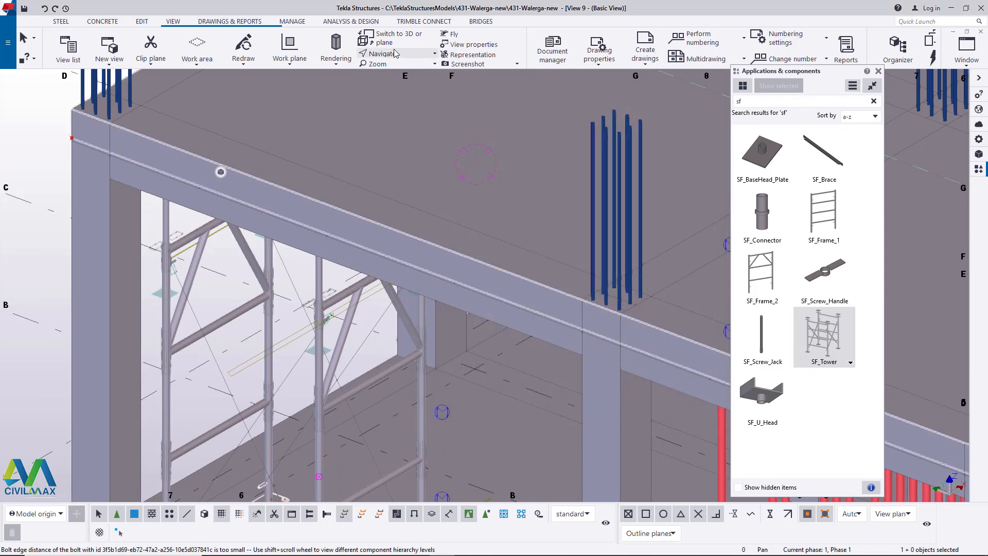
- Examine the tower from its upper ends under the slab down to its base plates, and end the rotation mode
click(393, 56)
click(382, 110)
drag(324, 239, 286, 120)
scroll(282, 120, down, 1)
scroll(343, 134, down, 3)
scroll(399, 260, up, 2)
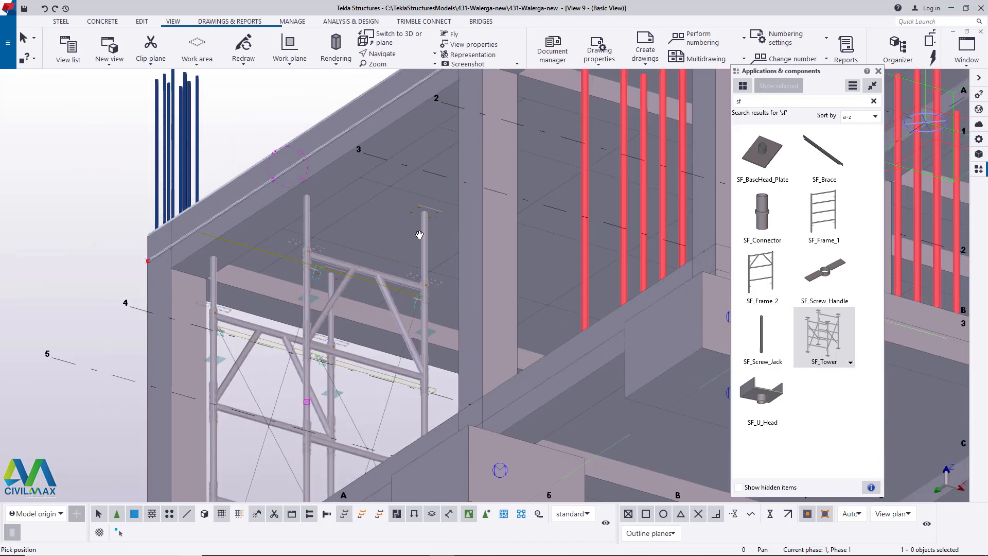
scroll(421, 234, up, 1)
scroll(423, 234, down, 1)
scroll(422, 234, down, 2)
scroll(422, 233, down, 2)
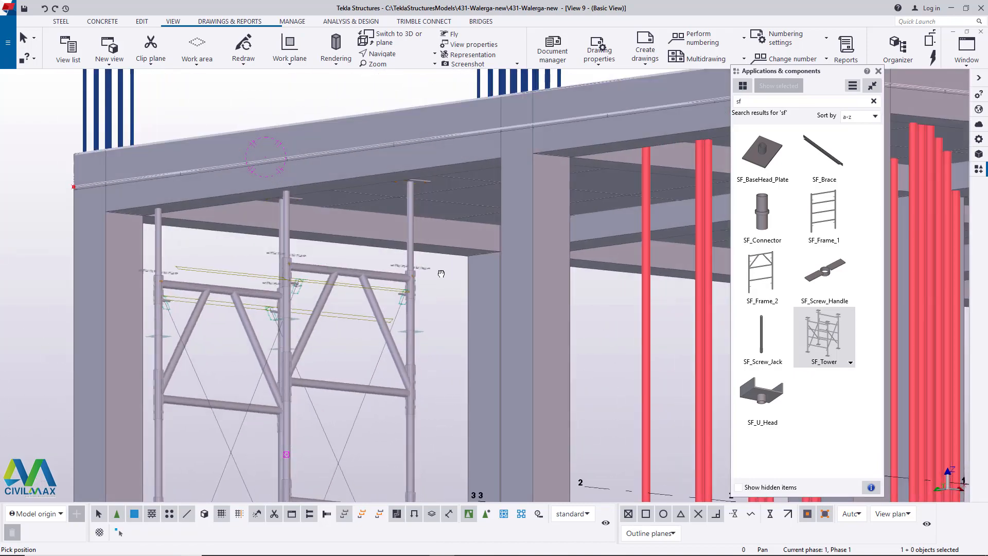
scroll(422, 234, down, 1)
ctrl+middle_drag(422, 234, 433, 322)
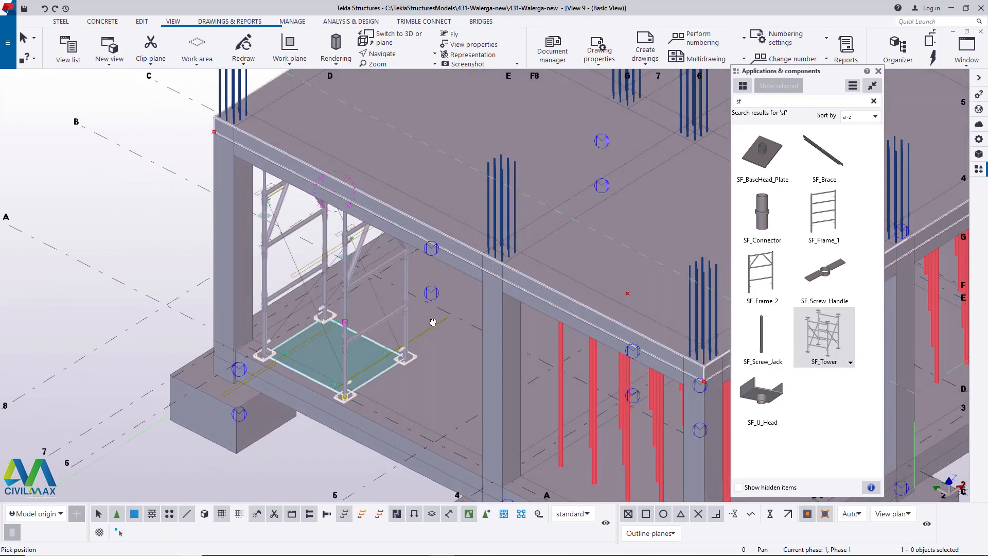
scroll(347, 408, up, 1)
scroll(347, 407, up, 6)
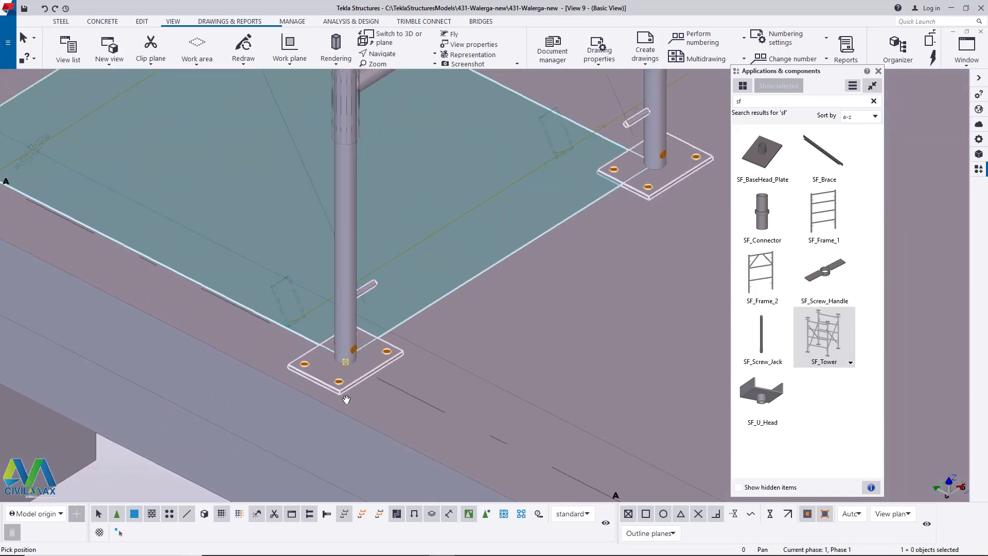
scroll(349, 382, up, 4)
right_click(341, 301)
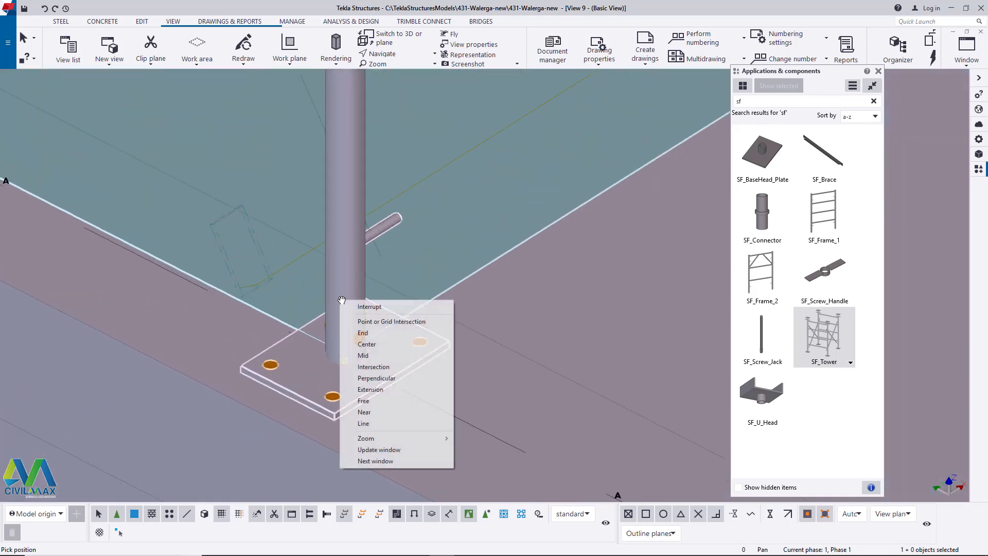
click(361, 307)
scroll(350, 295, down, 2)
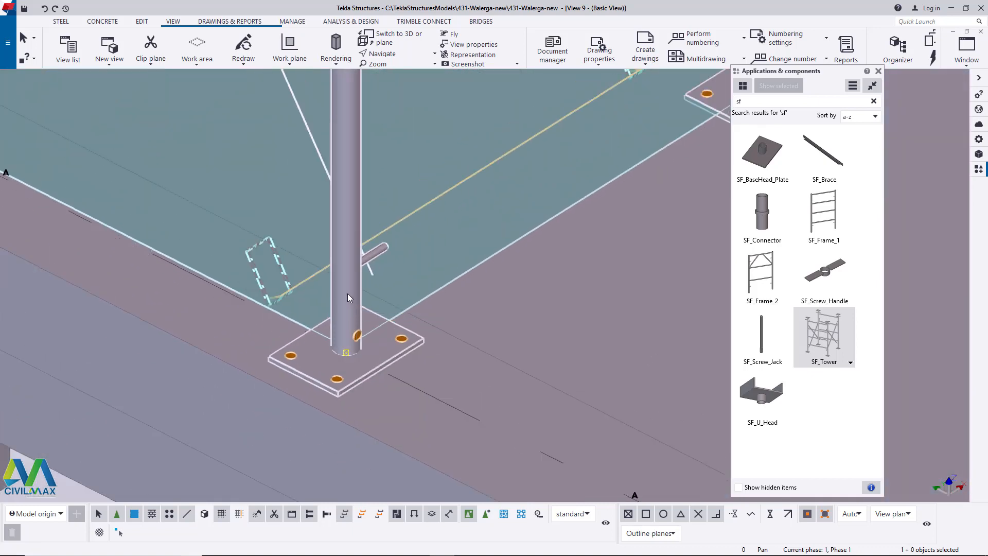
right_click(348, 297)
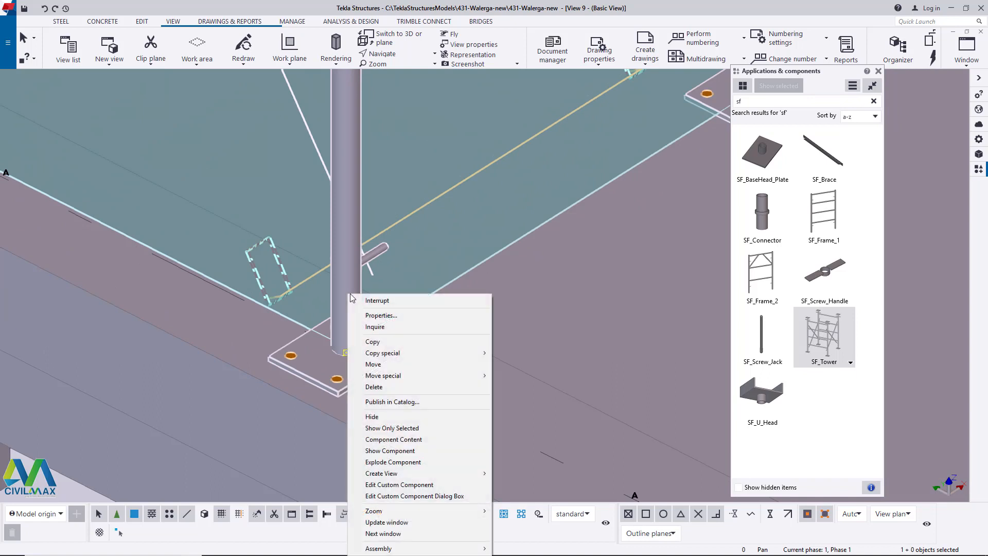
click(385, 347)
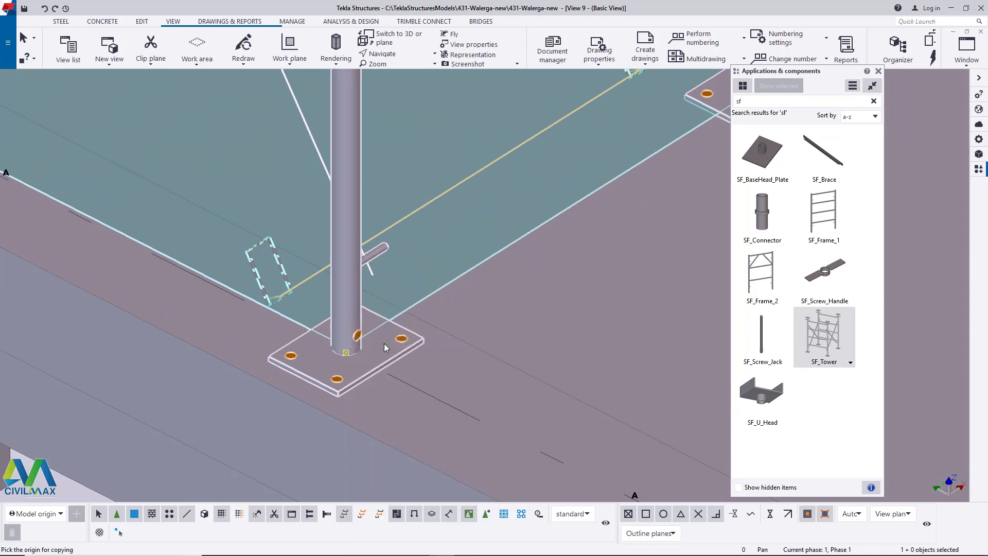
key(Escape)
- Move the scaffold tower 205 mm inward from the slab edge, picking the two corners along a front base plate's side
right_click(351, 289)
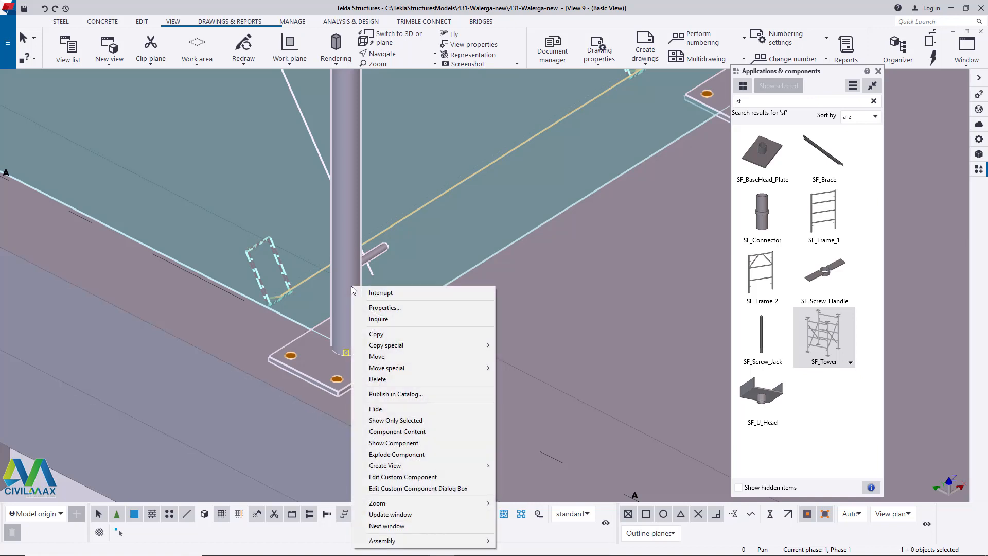
click(381, 356)
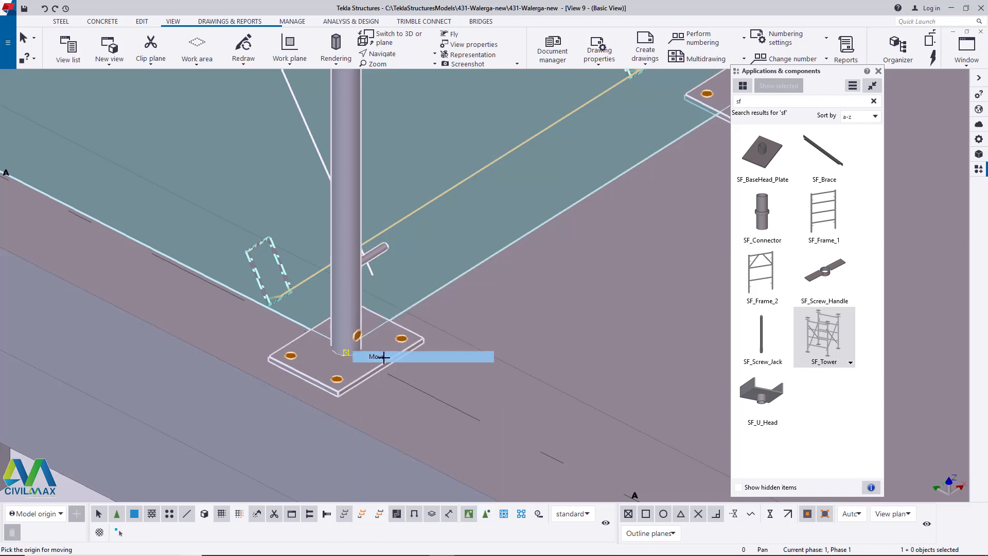
scroll(309, 374, up, 5)
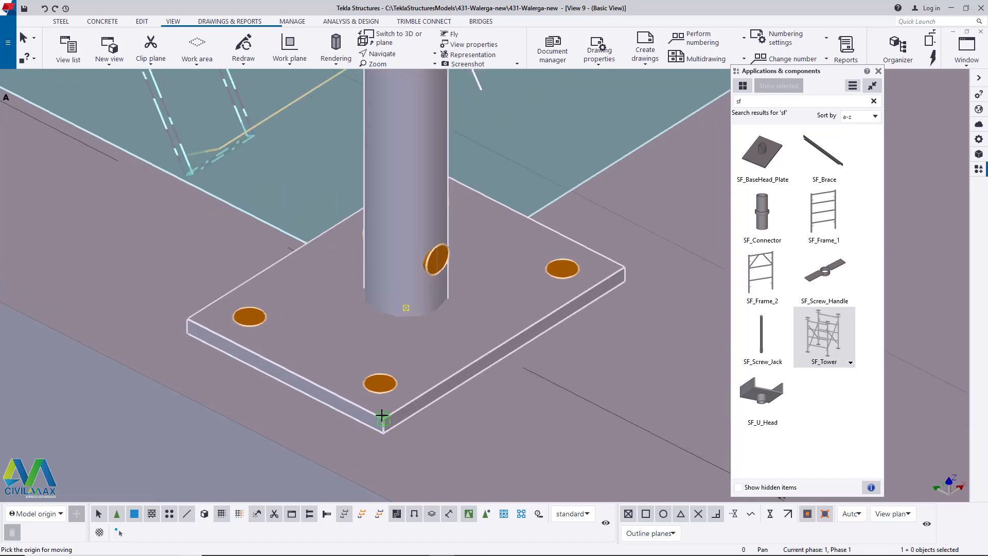
click(383, 418)
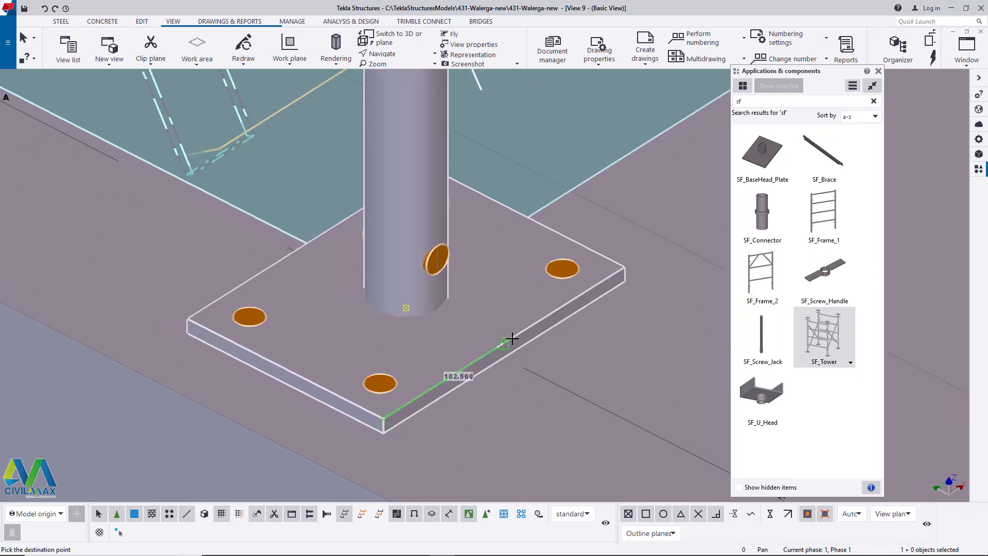
click(624, 266)
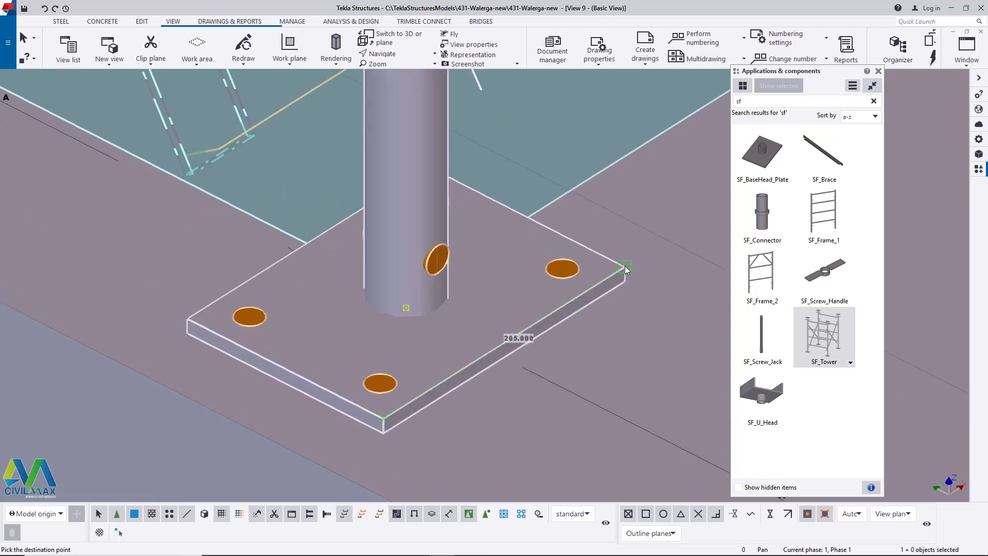
scroll(617, 270, down, 2)
scroll(325, 389, down, 5)
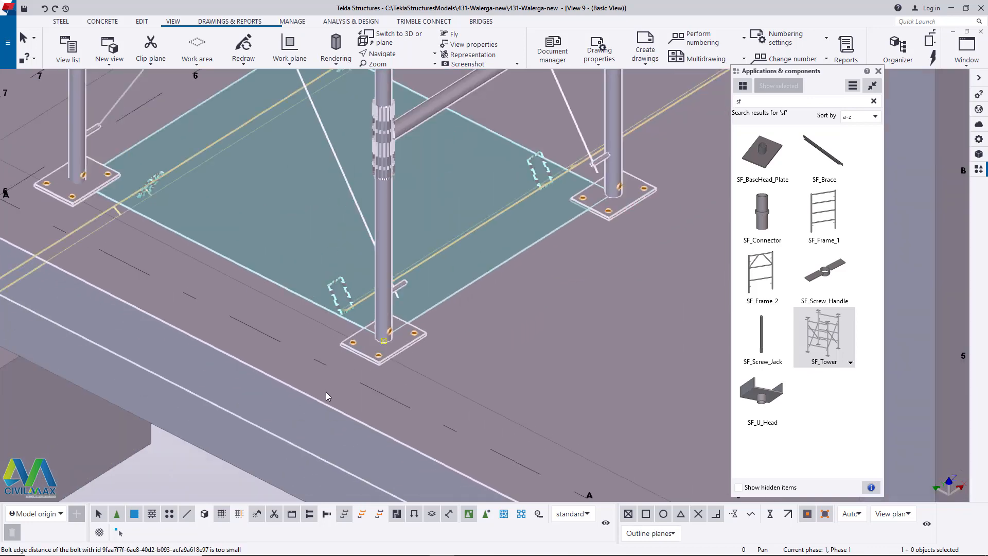
scroll(333, 389, down, 2)
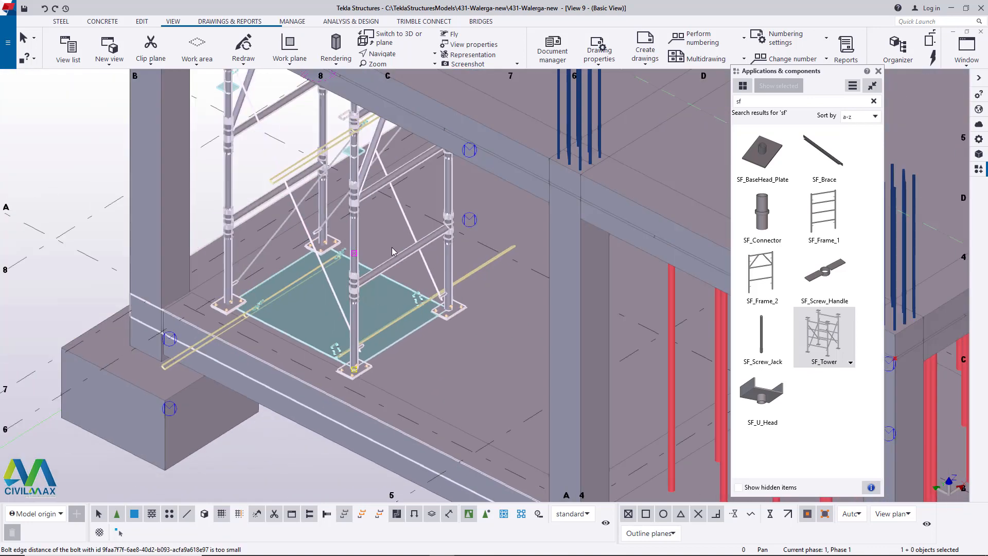
- Examine the moved tower's position beneath the upper slab edge from low and high angles, and end the rotation mode
click(404, 60)
click(400, 90)
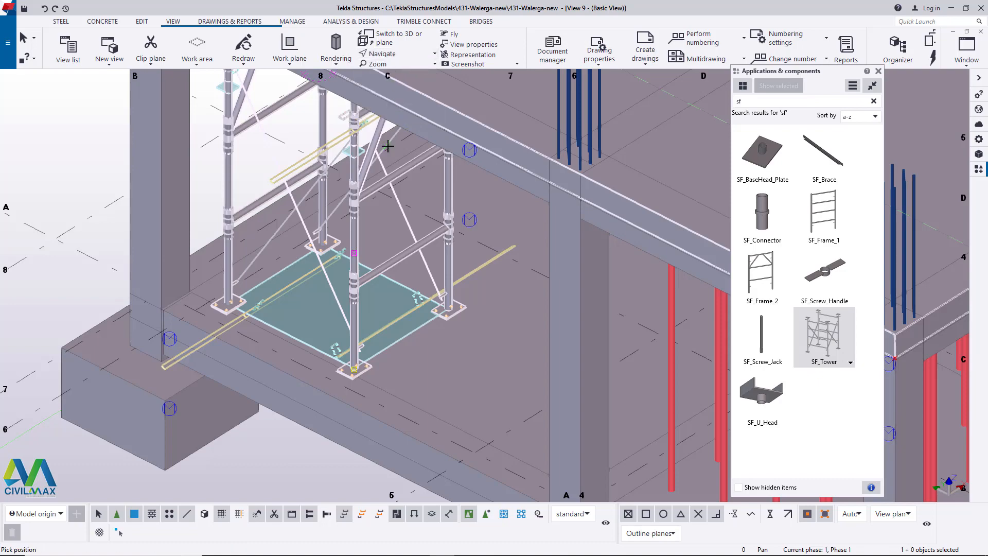
scroll(398, 164, down, 5)
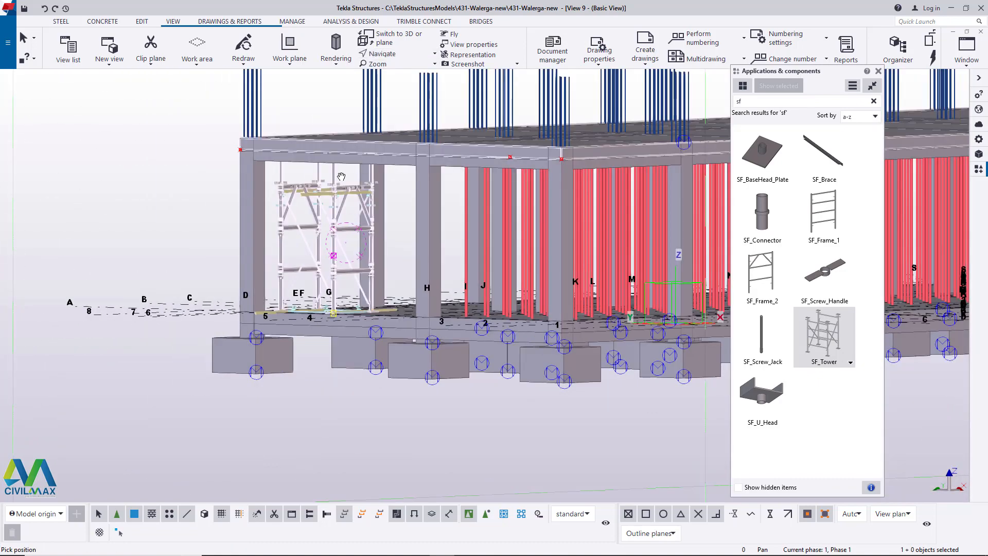
ctrl+middle_drag(338, 131, 333, 330)
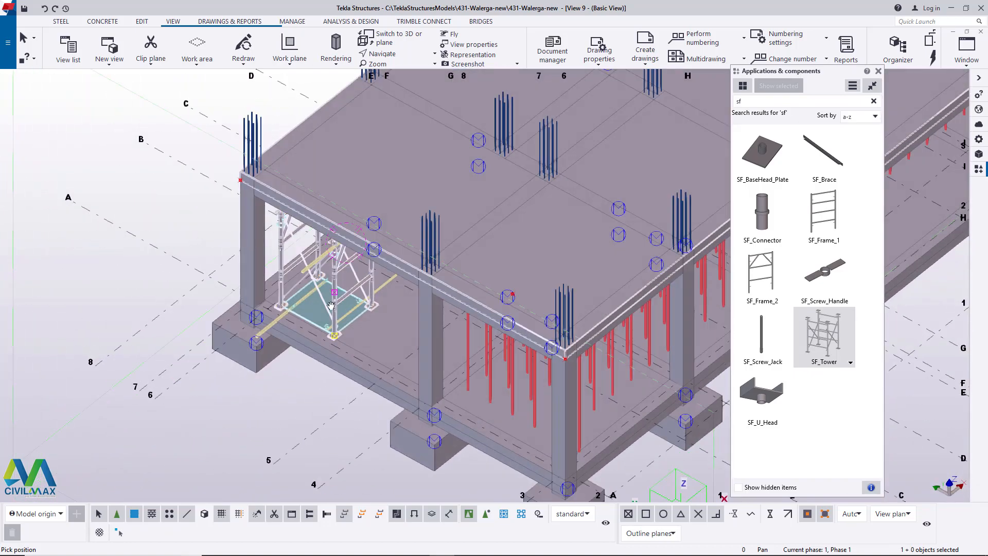
scroll(332, 330, up, 5)
scroll(332, 330, up, 3)
right_click(345, 262)
click(362, 265)
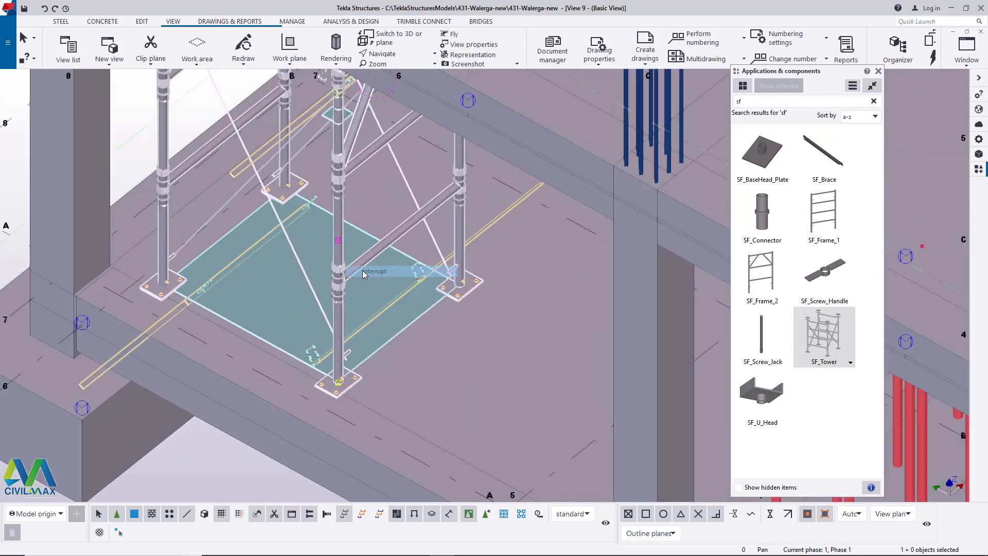
- Move the tower farther inward by half a base plate side, from the front plate's outer corner to that side's midpoint
right_click(363, 263)
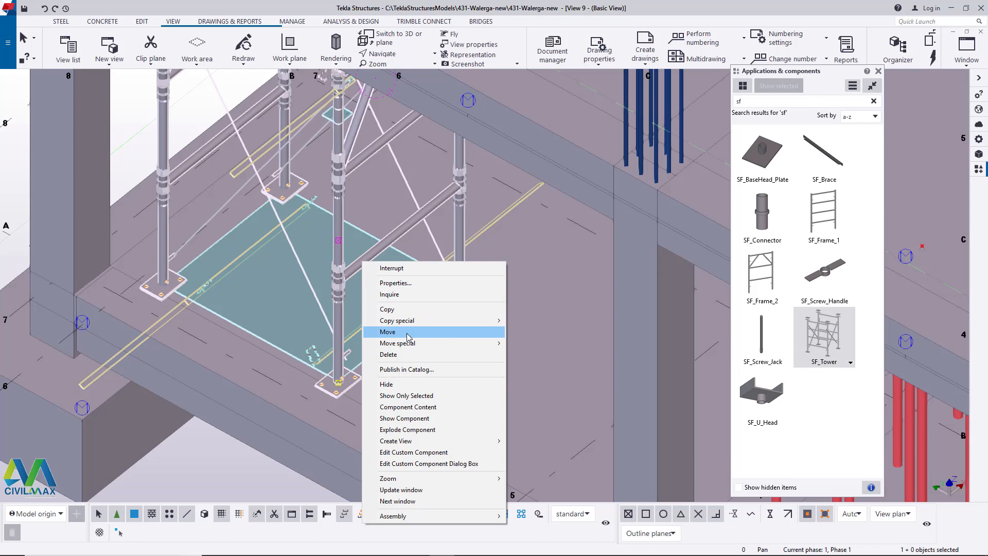
click(408, 332)
scroll(335, 392, up, 8)
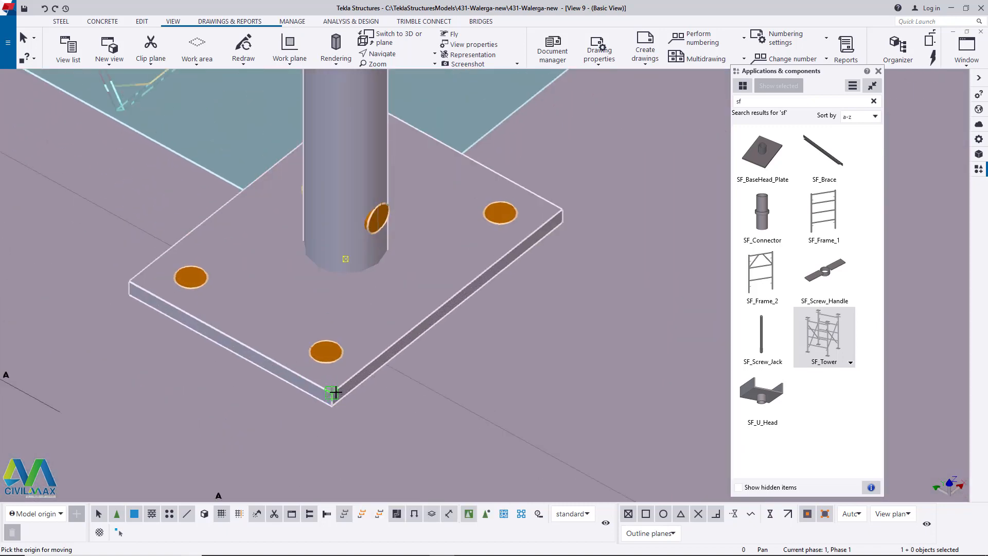
click(333, 393)
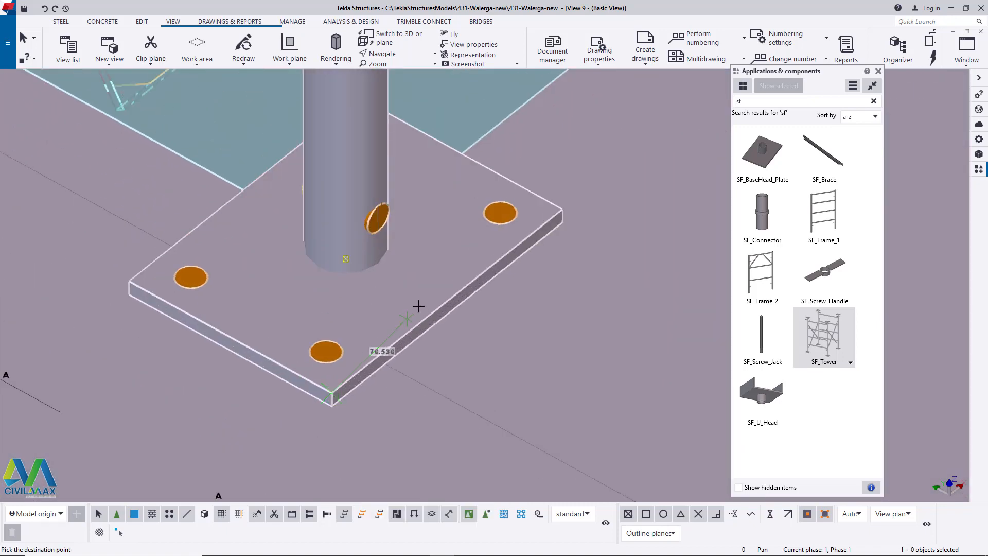
click(448, 307)
scroll(385, 336, down, 10)
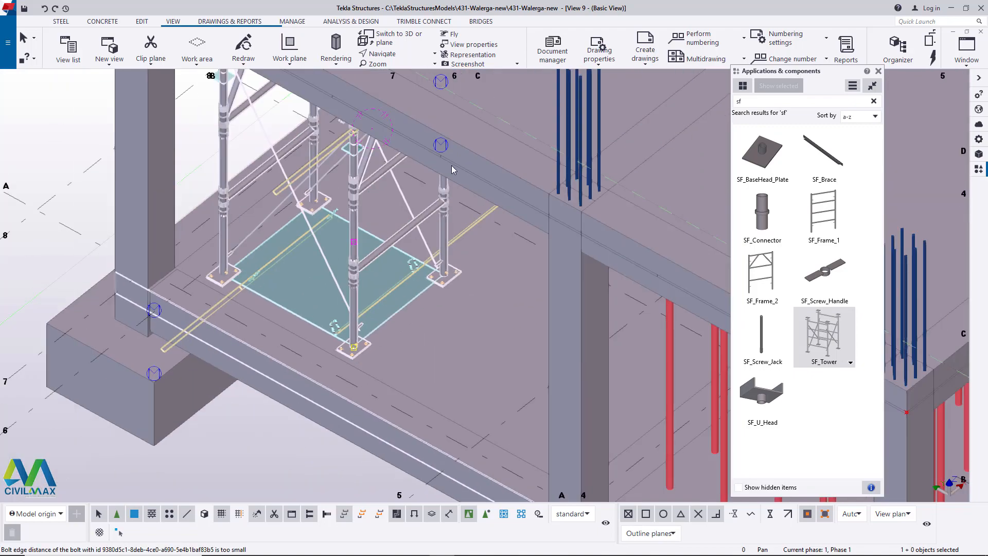
- Examine the tower's clearance to the upper slab and edge beam from below and above, and end the view navigation
click(404, 55)
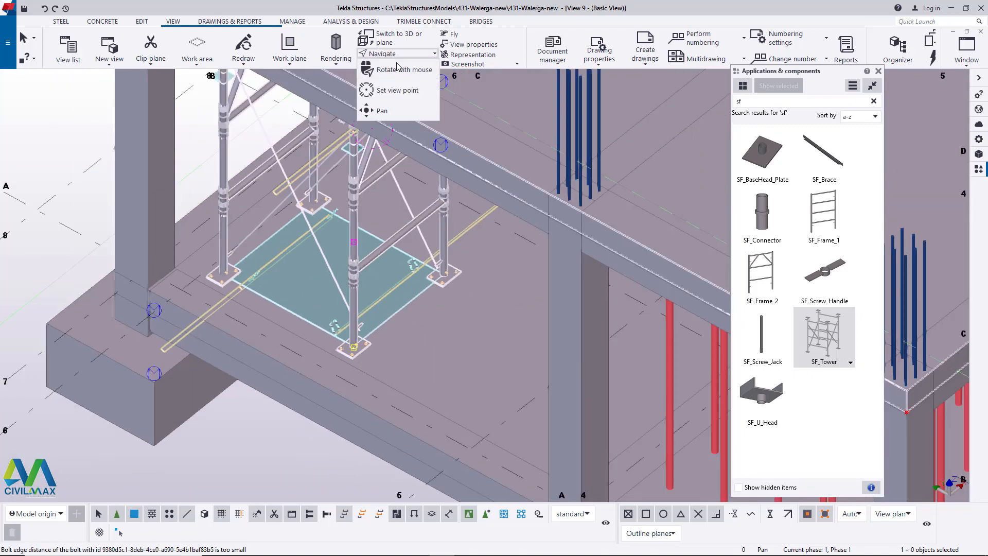
click(385, 109)
ctrl+middle_drag(368, 150, 304, 107)
scroll(363, 136, down, 3)
scroll(304, 107, up, 10)
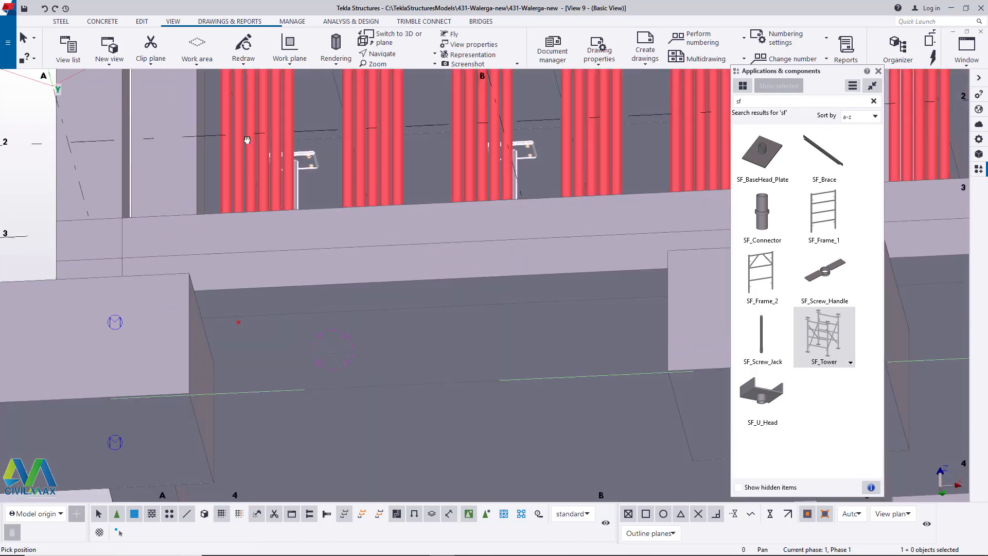
ctrl+middle_drag(247, 139, 331, 113)
scroll(314, 174, up, 2)
scroll(312, 172, up, 3)
scroll(308, 168, down, 3)
ctrl+middle_drag(310, 170, 326, 283)
scroll(348, 283, down, 3)
ctrl+middle_drag(365, 306, 348, 367)
scroll(423, 358, down, 3)
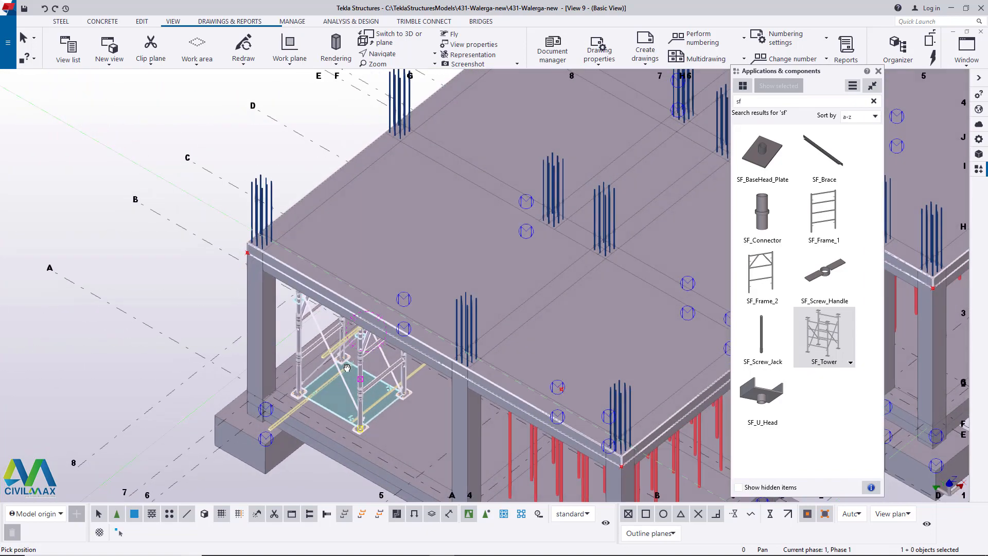
scroll(347, 368, up, 5)
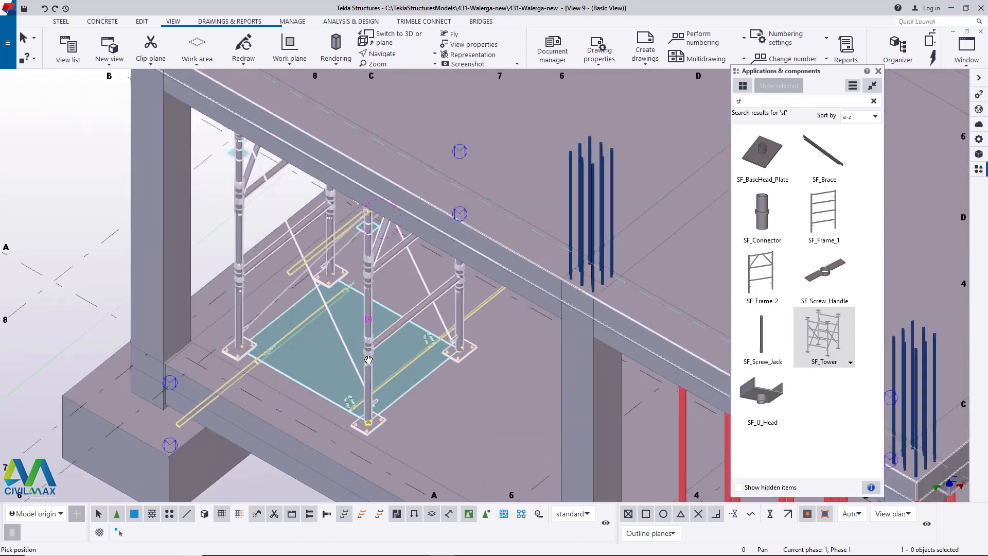
right_click(367, 356)
click(382, 363)
- Move the tower parallel to the slab edge toward the corner column, from the base plate's outer corner to its front side's midpoint
right_click(370, 353)
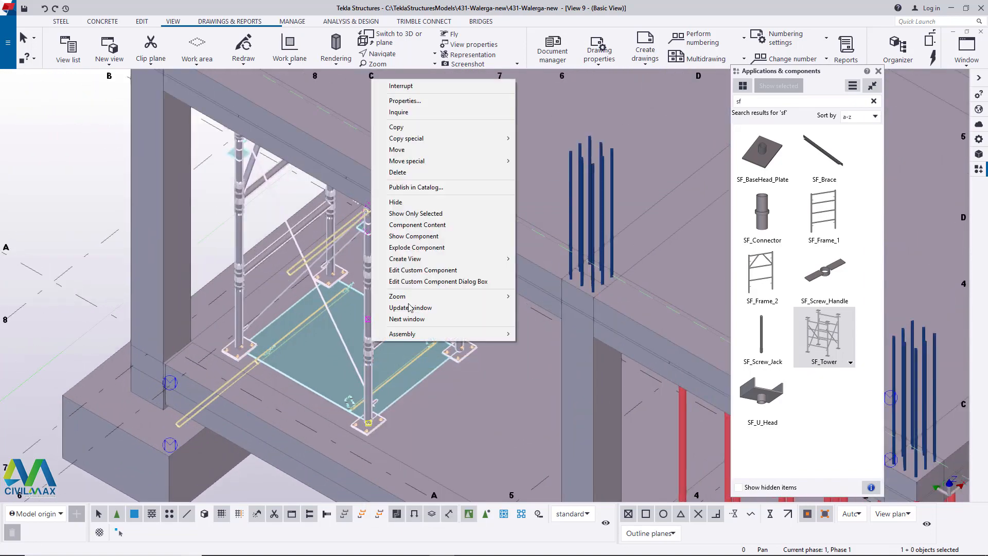
click(396, 150)
scroll(369, 426, up, 6)
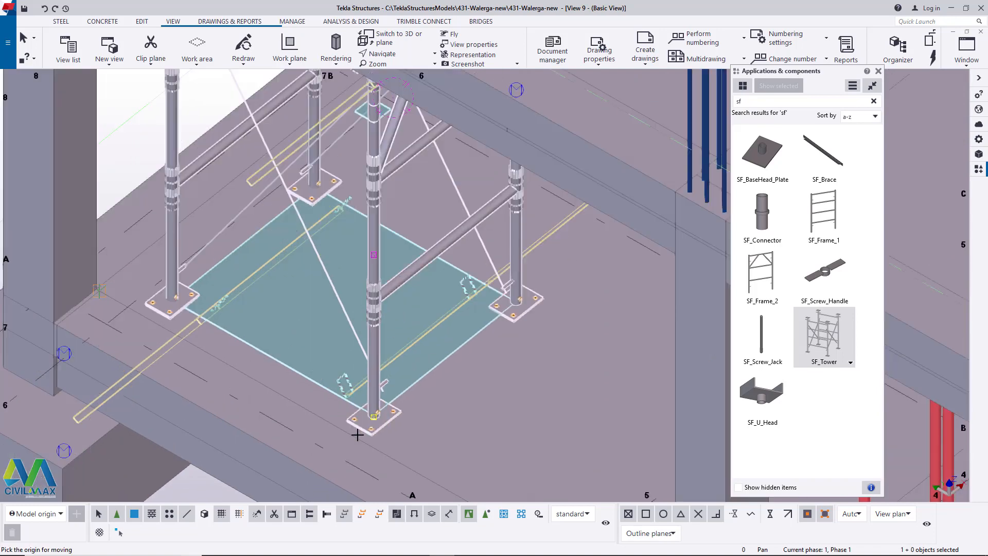
scroll(373, 437, up, 2)
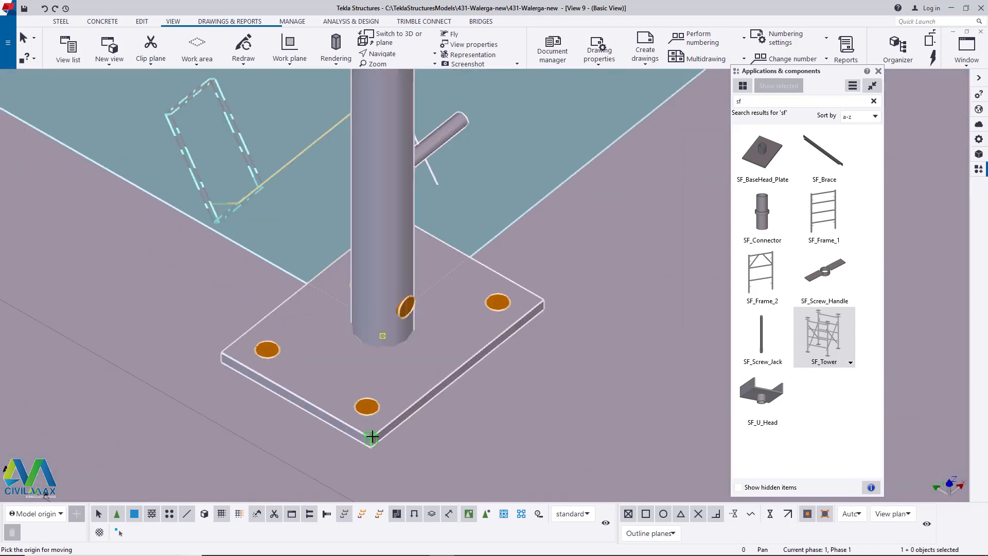
click(371, 436)
click(298, 398)
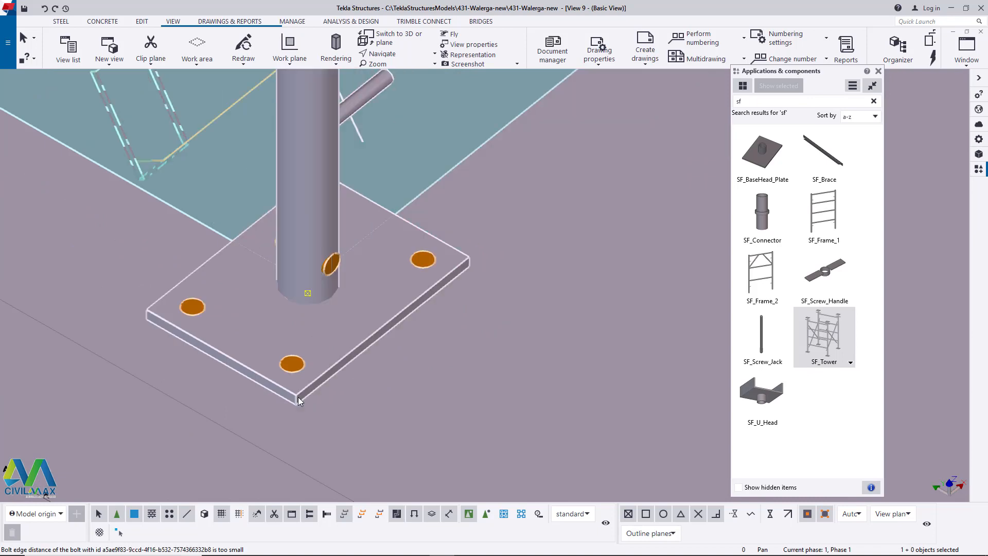
scroll(396, 394, down, 10)
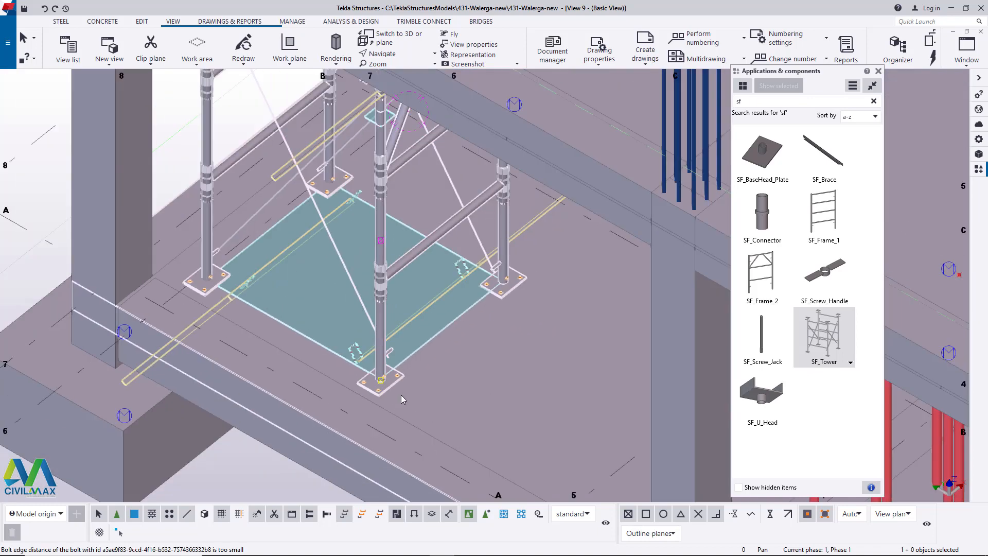
- Shift the tower another half base plate toward the corner column, using the same plate corner and front side midpoint
right_click(379, 247)
click(417, 321)
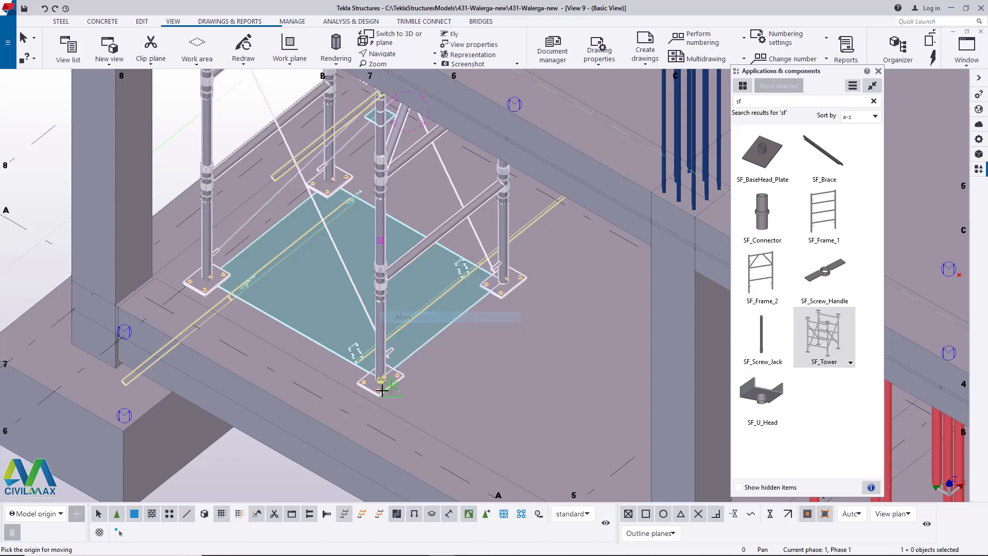
scroll(381, 398, up, 10)
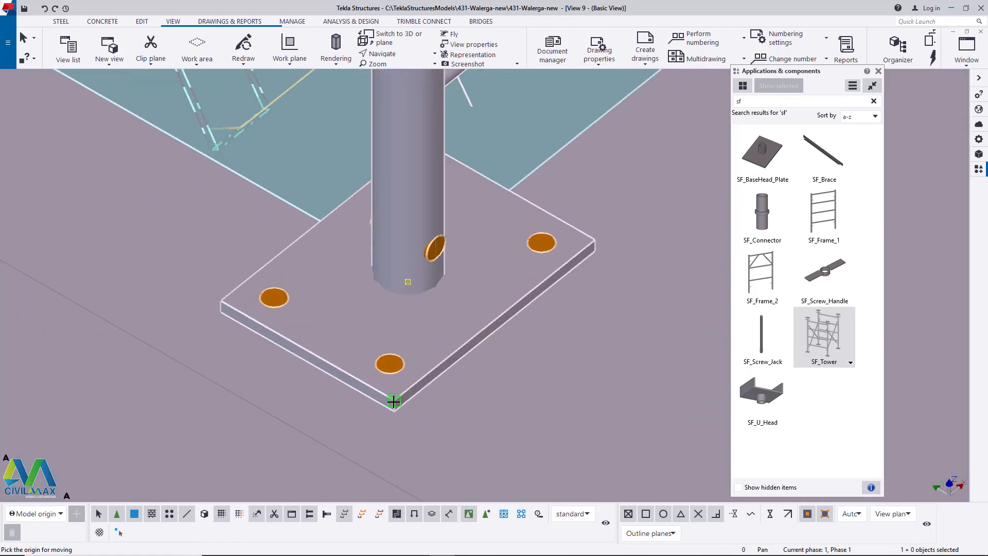
click(393, 404)
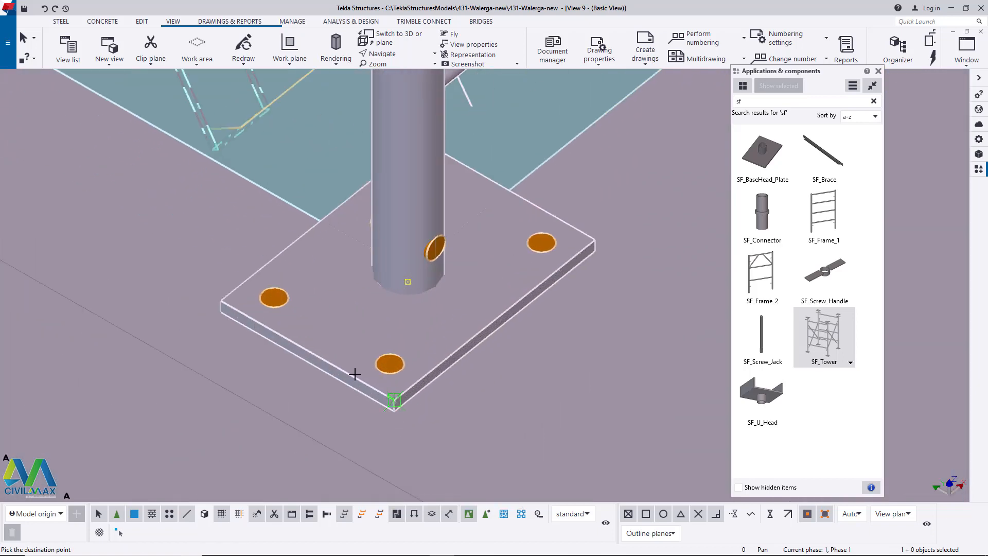
click(311, 352)
scroll(311, 352, down, 10)
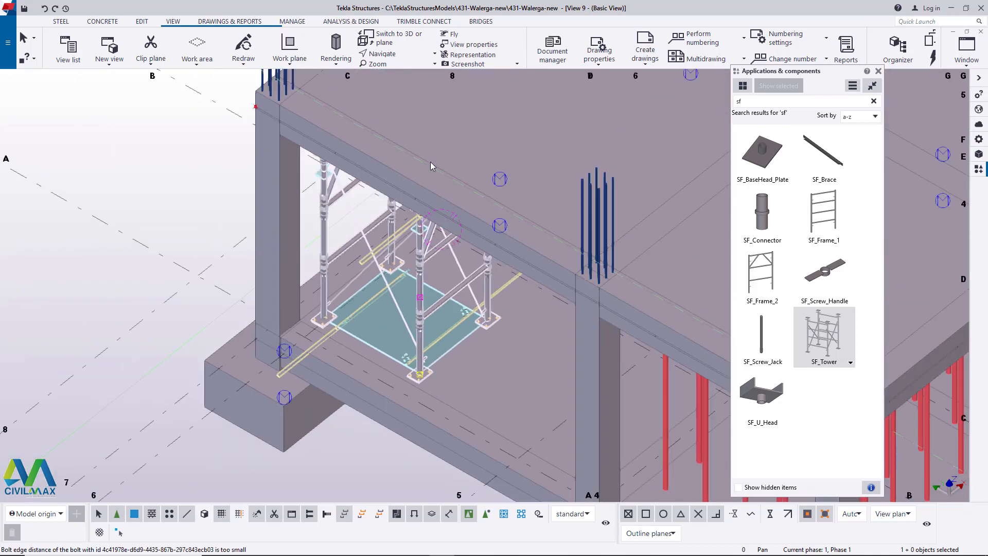
- Examine the SF_Tower's frames and thin diagonal braces close up from several angles, and end the view navigation with the tower deselected
click(435, 54)
click(394, 72)
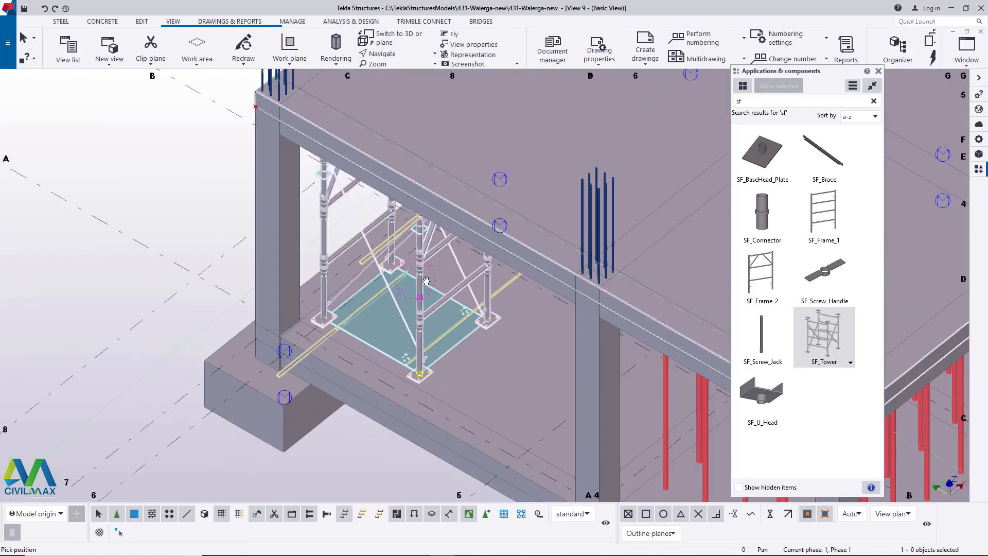
ctrl+middle_drag(426, 280, 453, 221)
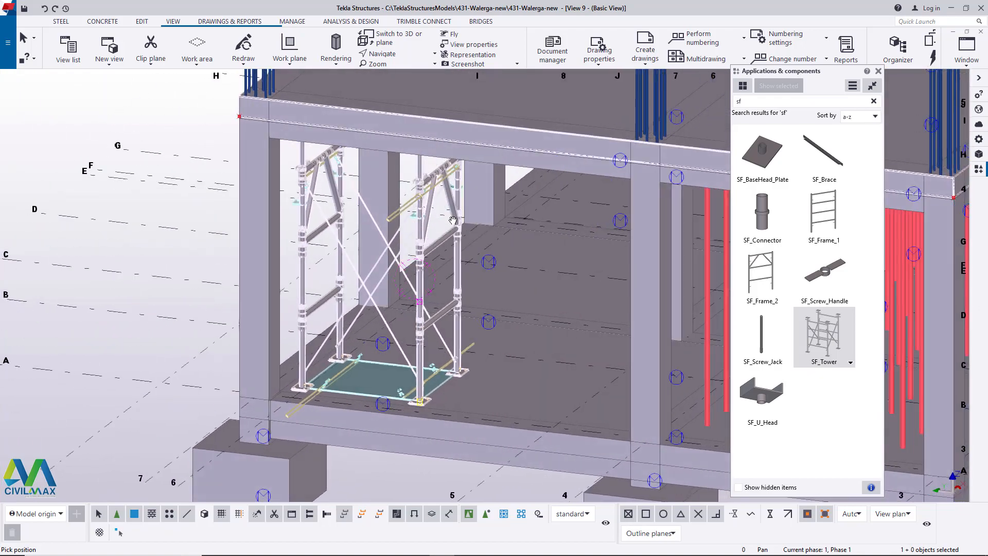
scroll(422, 210, up, 5)
right_click(418, 201)
click(440, 207)
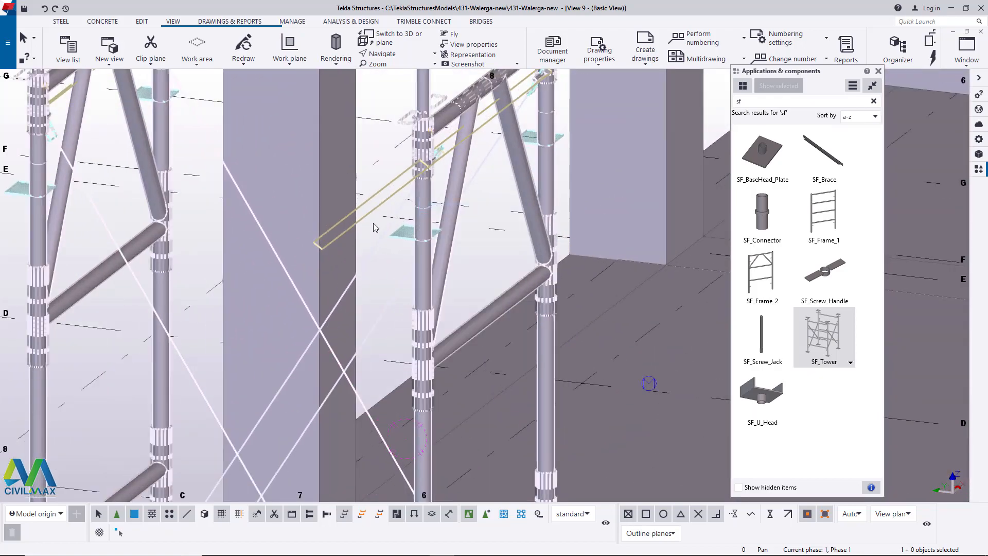
scroll(427, 216, down, 5)
scroll(428, 269, up, 6)
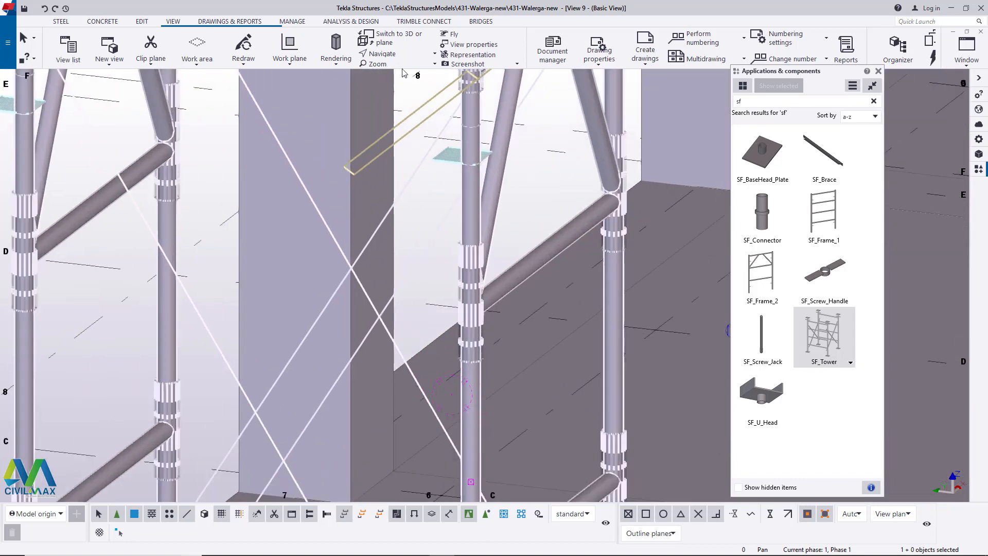
click(403, 57)
click(413, 91)
click(473, 209)
mouse_move(475, 210)
ctrl+middle_down()
mouse_move(509, 250)
mouse_move(468, 215)
ctrl+middle_up()
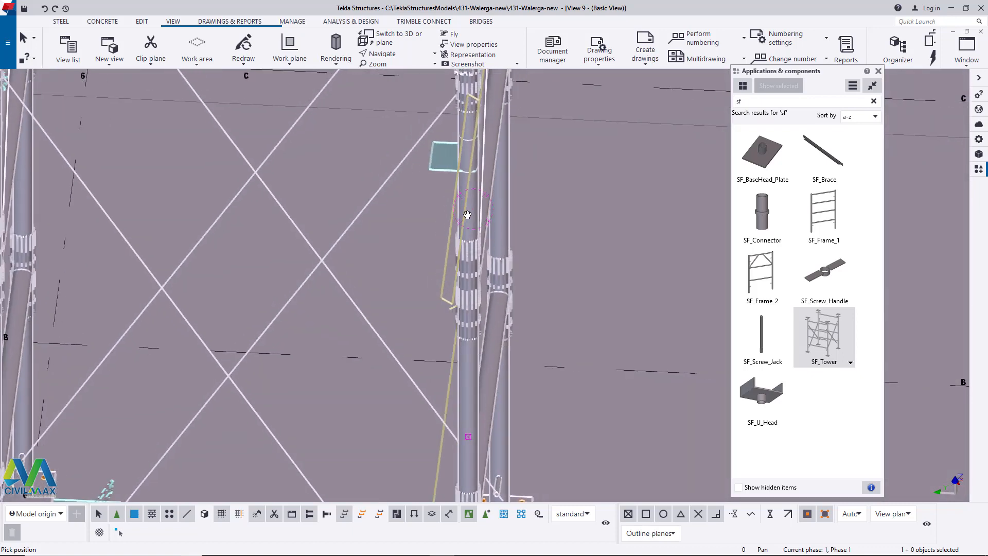
scroll(468, 215, down, 3)
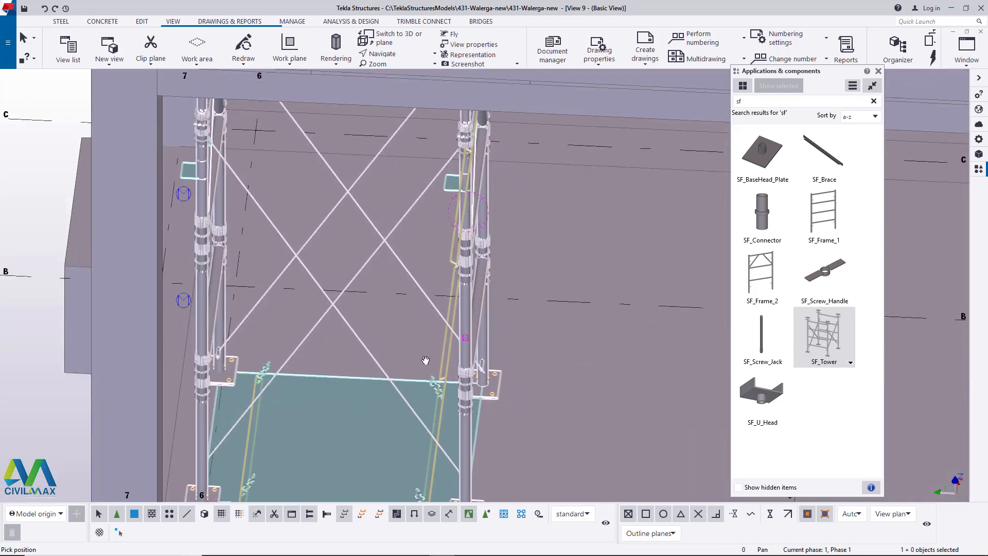
key(Escape)
click(25, 160)
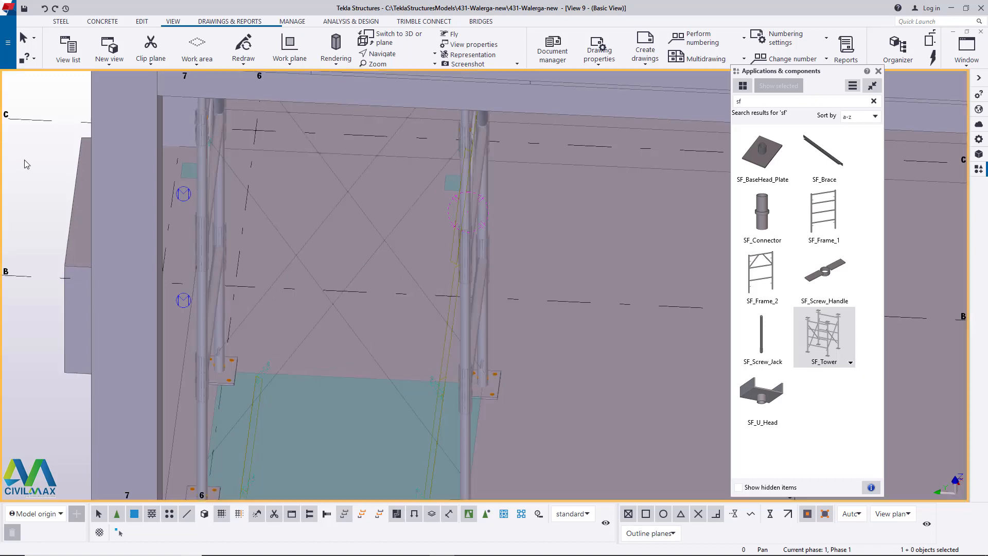
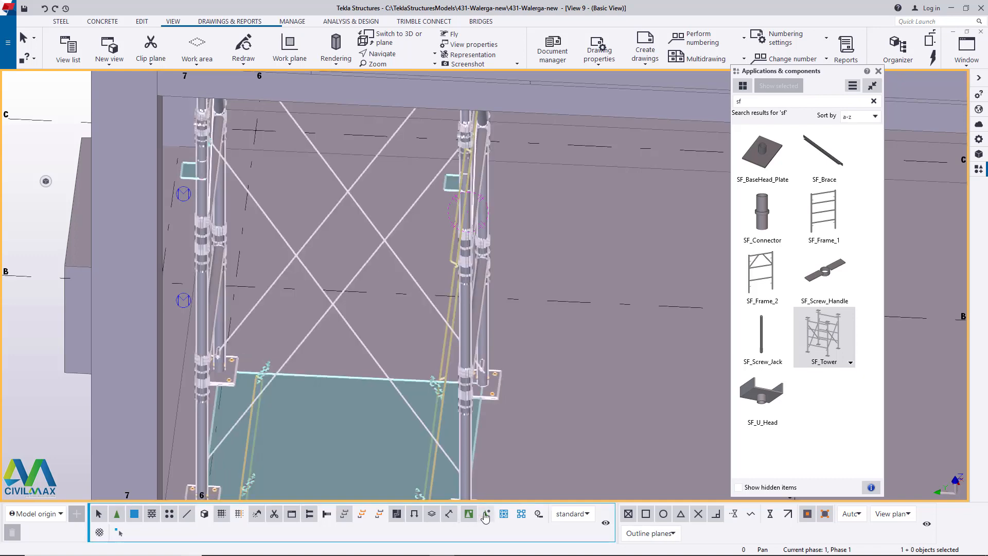
- Switch to selecting objects inside components, select the tower's four diagonal braces together, and close the component catalog
click(486, 514)
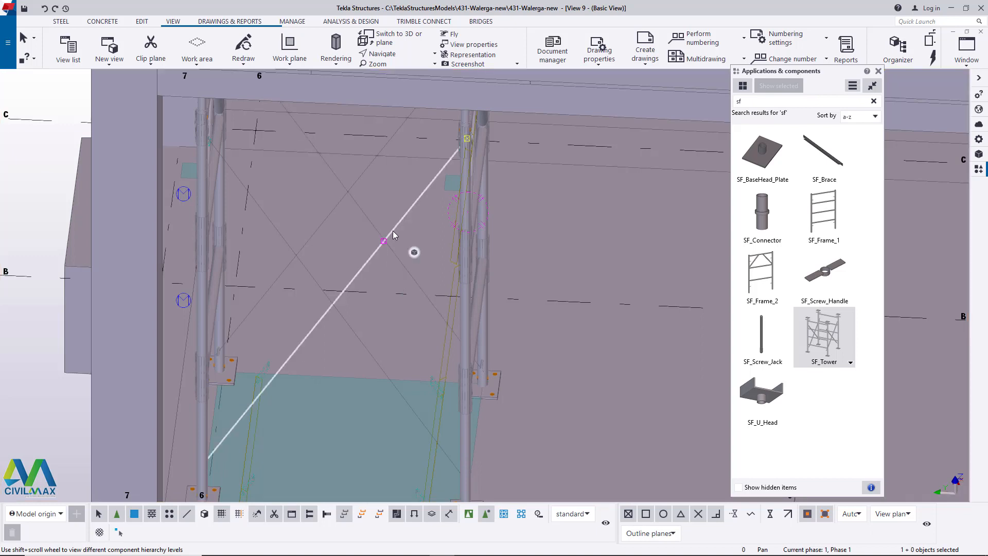
ctrl+click(309, 273)
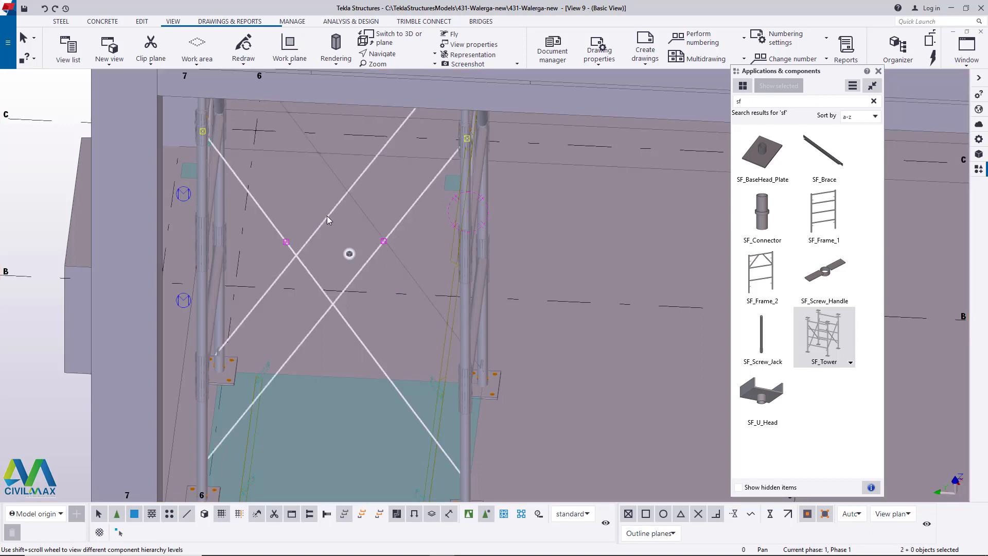
ctrl+click(326, 217)
ctrl+double_click(352, 200)
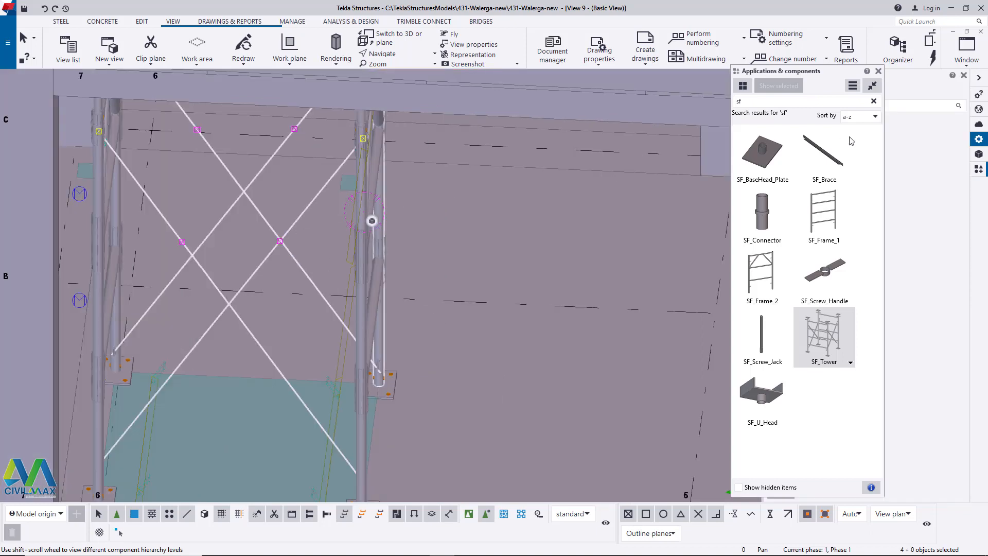
click(878, 72)
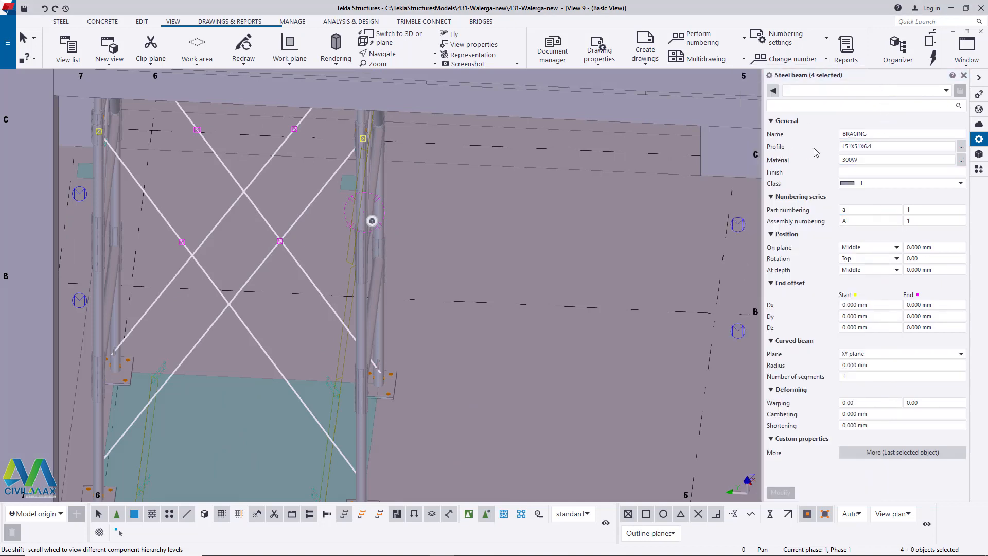
- Change the four braces' profile to a circular hollow TUBE section with 1" diameter and 3/8" plate thickness
click(963, 149)
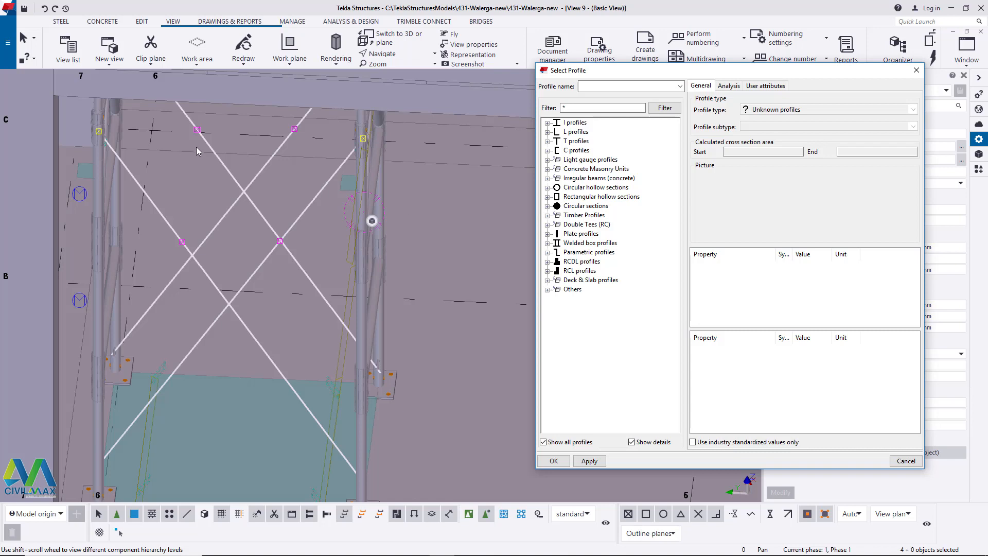
click(548, 188)
click(558, 216)
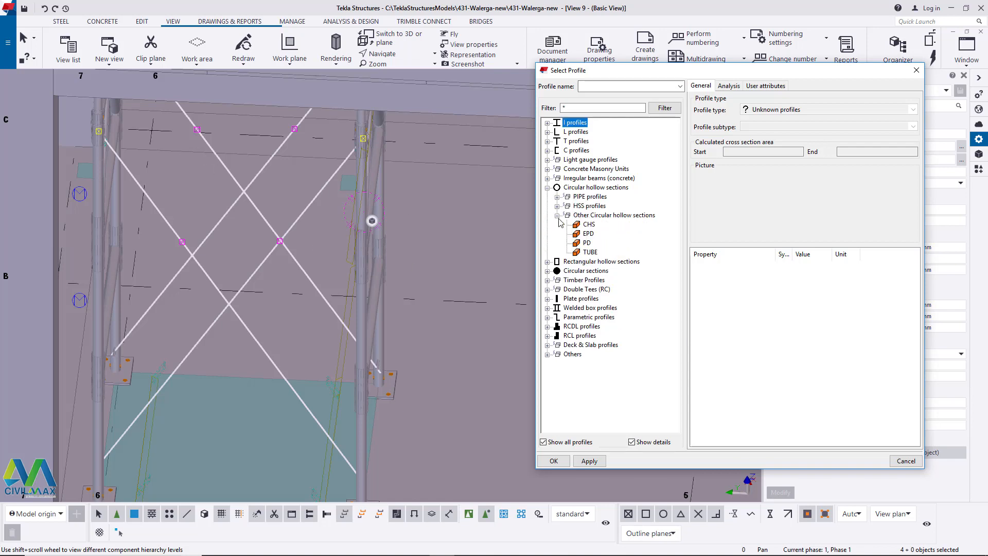
click(591, 252)
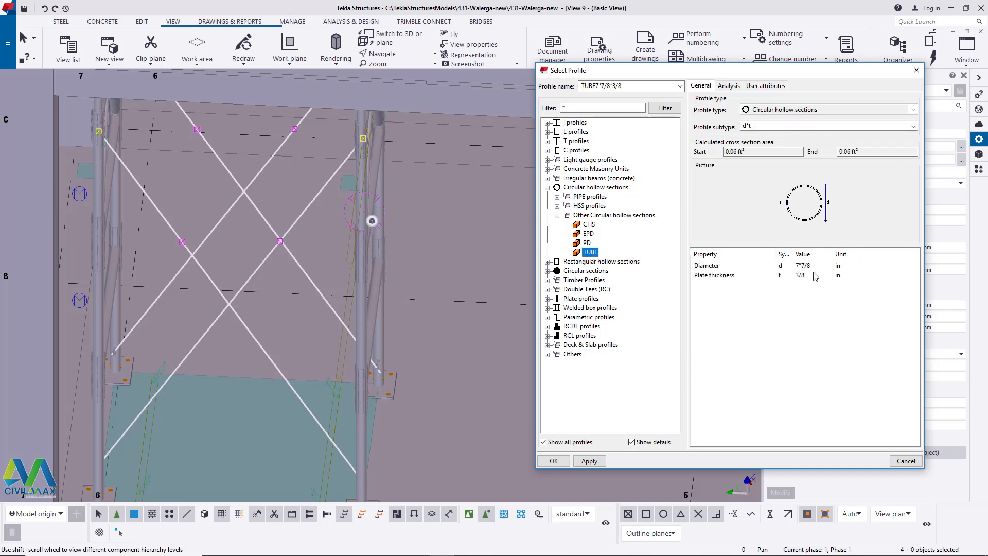
click(811, 265)
drag(812, 268, 791, 272)
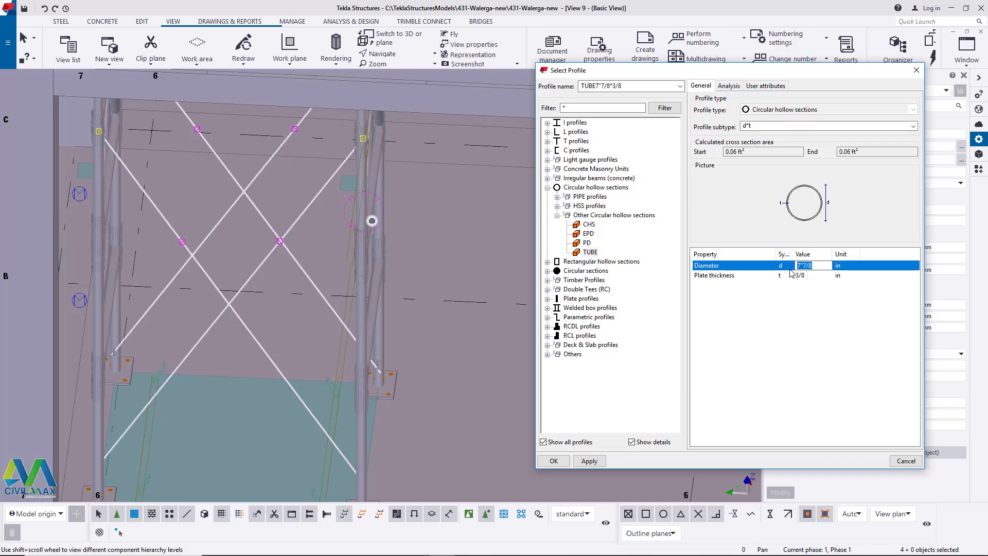
text(1)
click(805, 277)
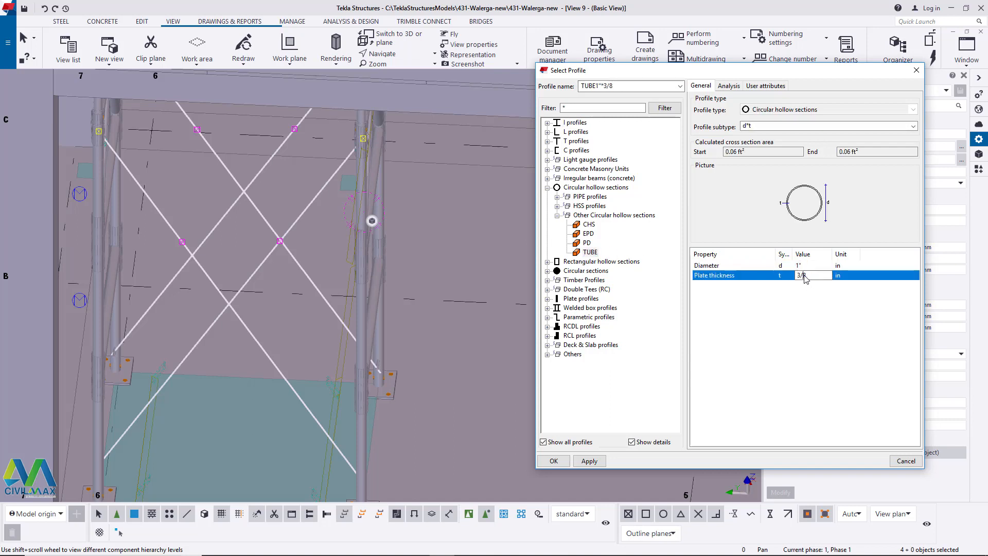
click(588, 461)
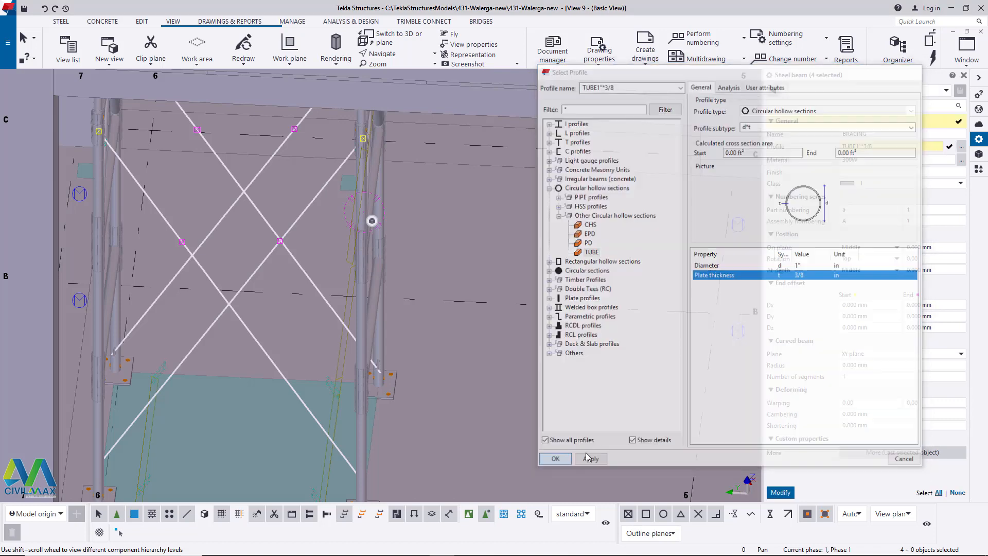
click(781, 492)
- Examine the tower's braces up close and from the front, including how they meet the frames beneath the slab
scroll(248, 179, up, 3)
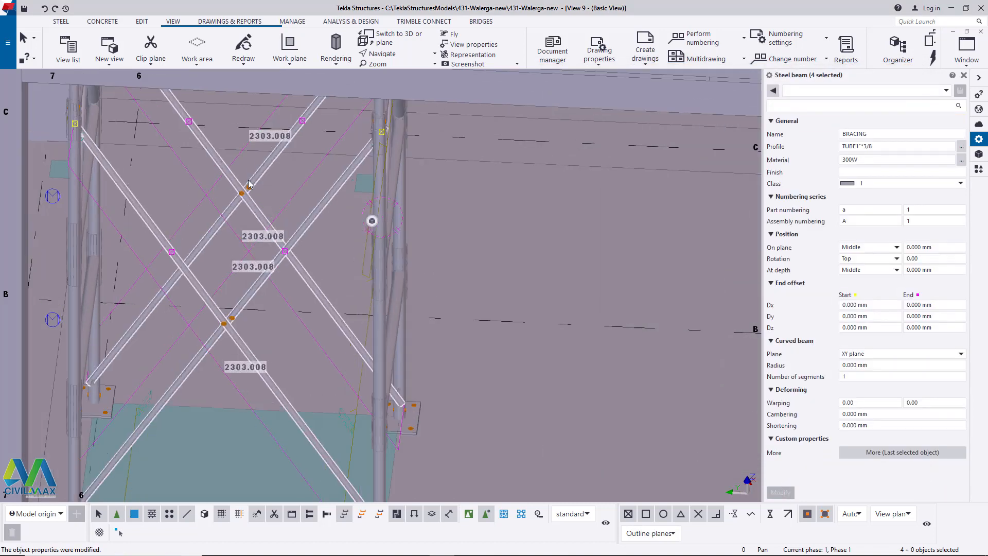
click(397, 53)
click(397, 90)
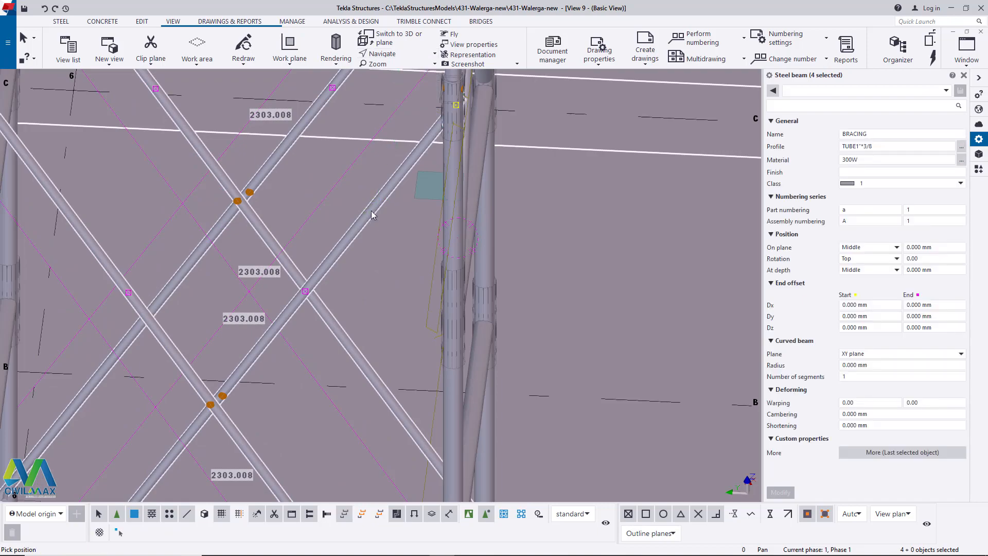
click(372, 211)
scroll(420, 205, down, 5)
middle_drag(417, 202, 201, 213)
right_click(200, 213)
click(219, 218)
scroll(369, 189, up, 2)
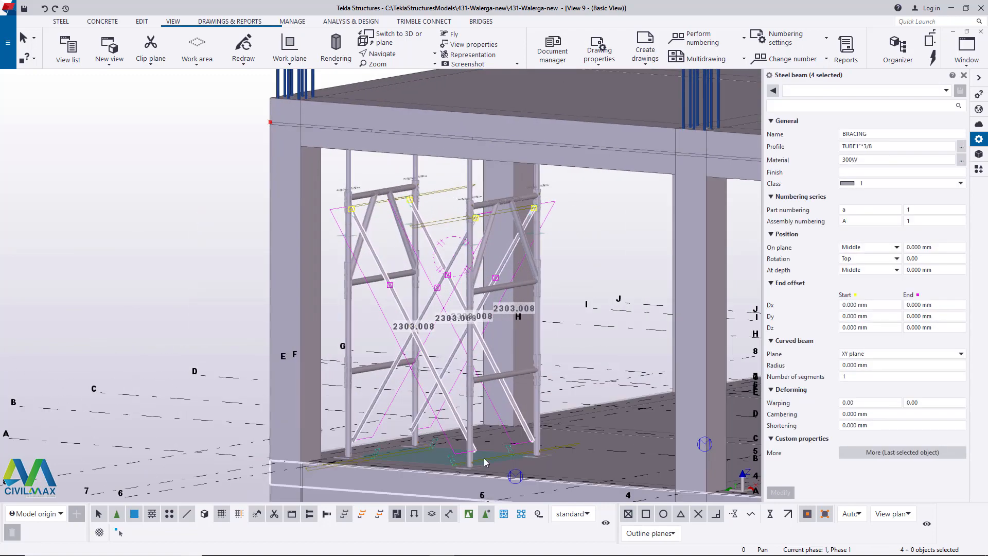
scroll(453, 184, up, 3)
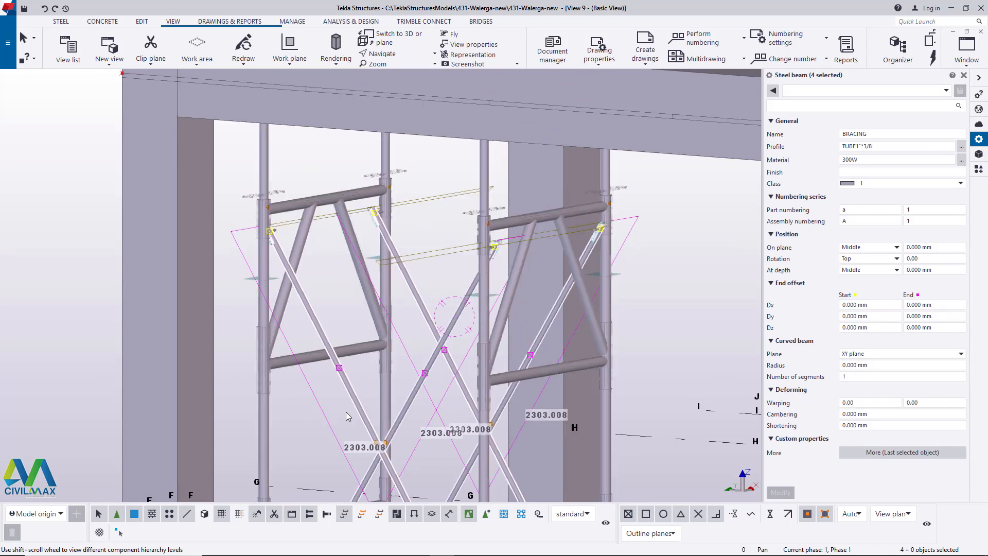
scroll(338, 380, down, 3)
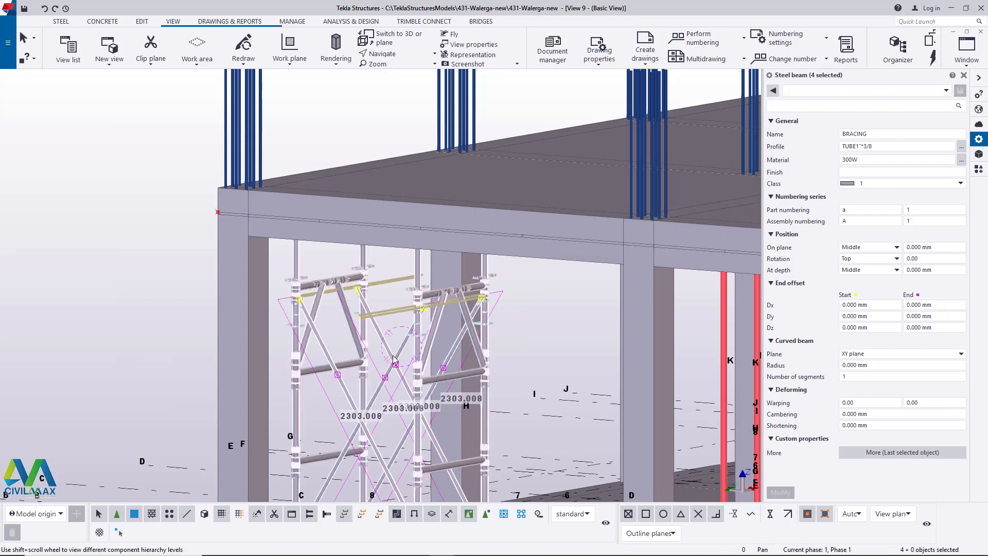
scroll(407, 273, down, 1)
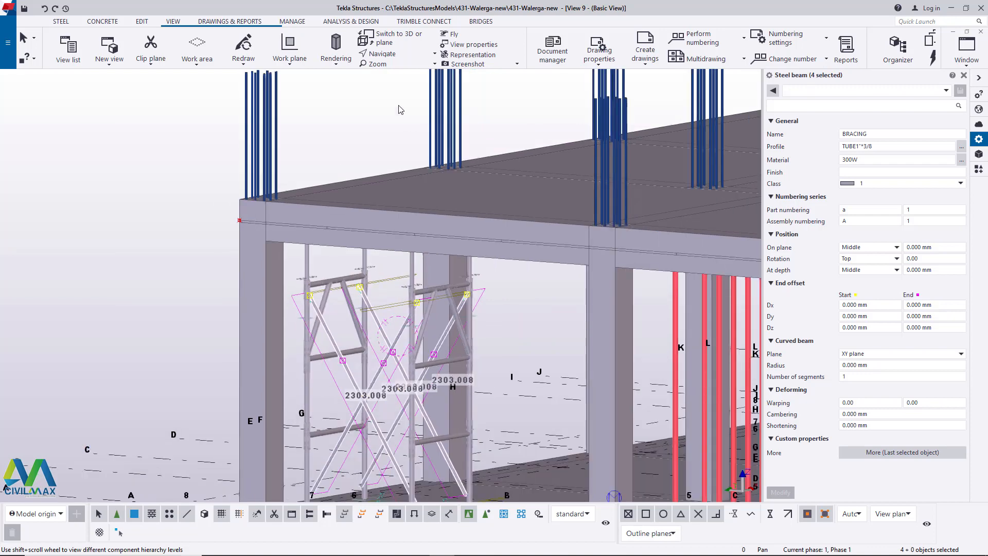
- Select the whole SF_Tower component, start a linear special copy of it, and close the properties pane
click(365, 262)
scroll(365, 263, down, 3)
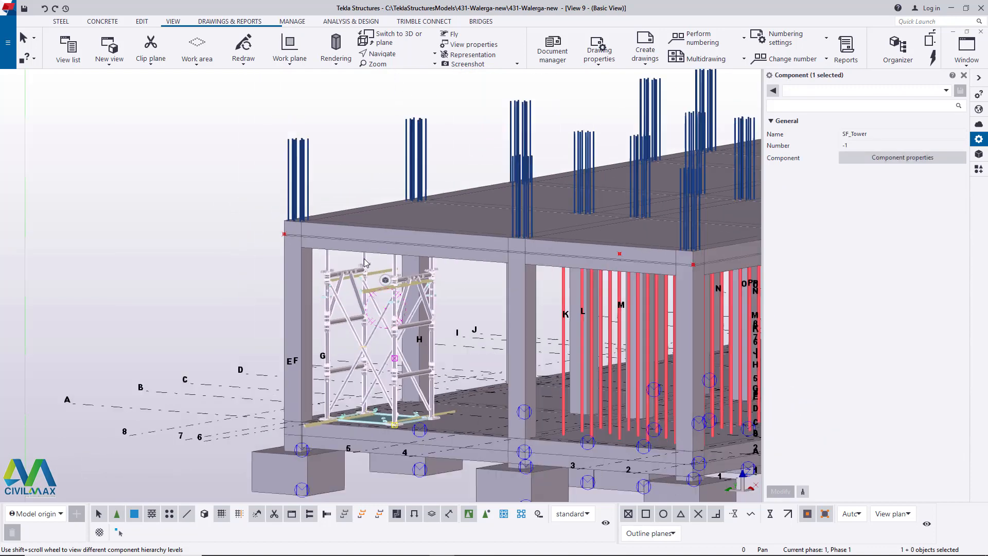
scroll(396, 403, up, 2)
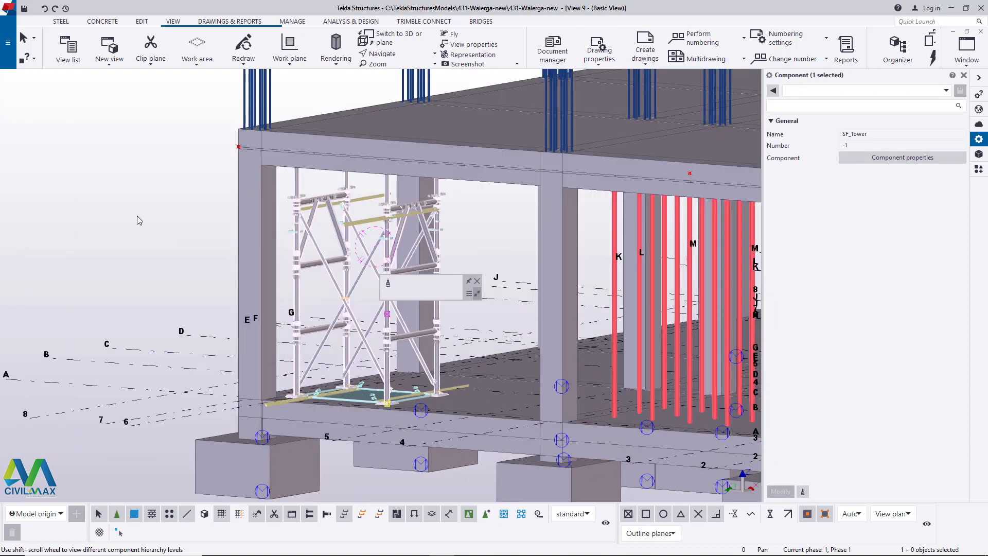
right_click(140, 190)
mouse_move(190, 250)
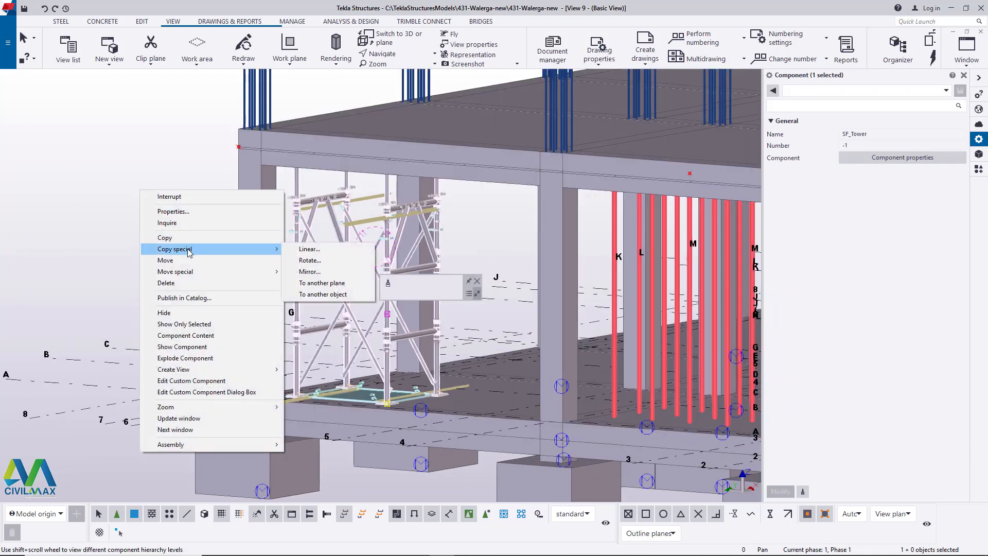
click(303, 250)
click(643, 214)
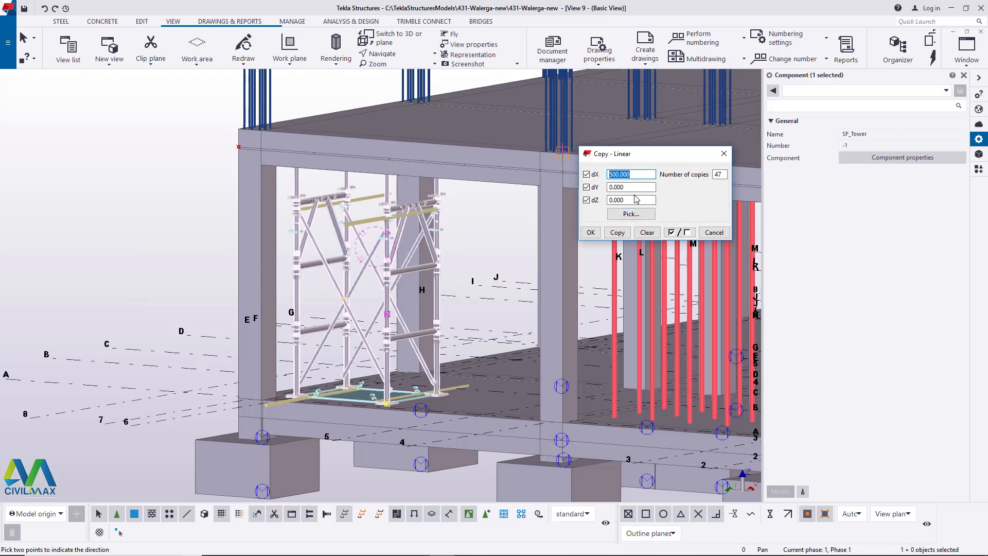
click(964, 75)
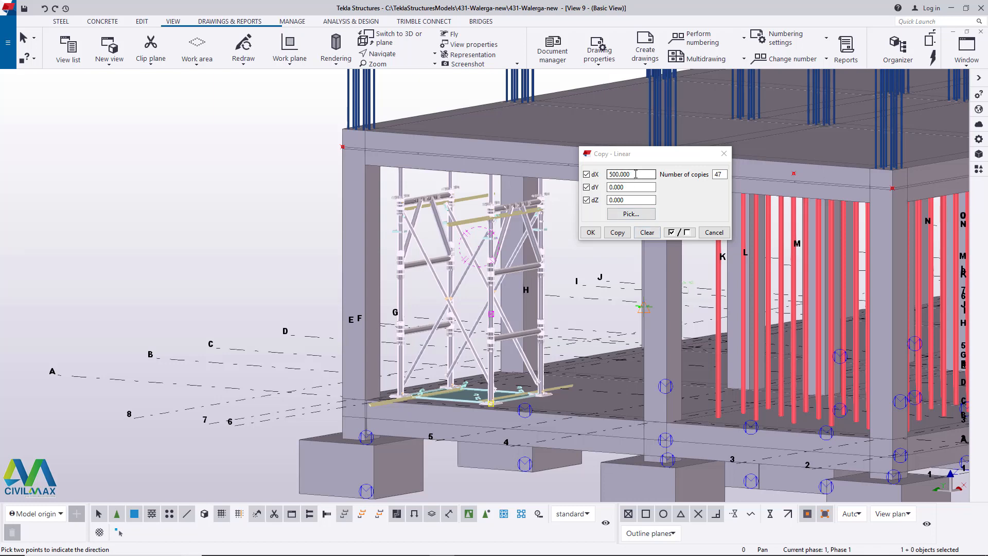
- Copy the tower 20 times along X at 1500 mm spacing, expand the work area to include the copies, and end the command
drag(636, 174, 607, 174)
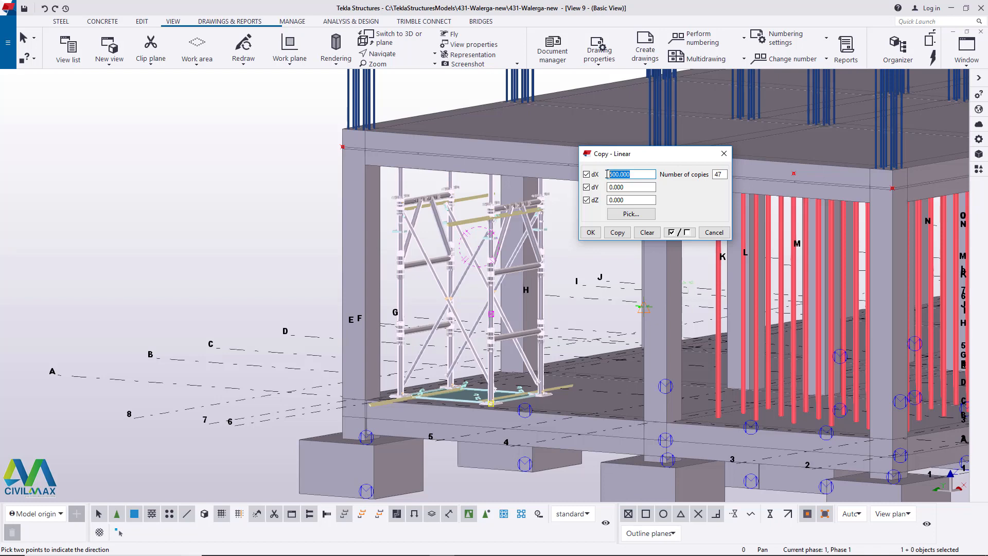
text(15)
drag(727, 174, 715, 174)
click(485, 520)
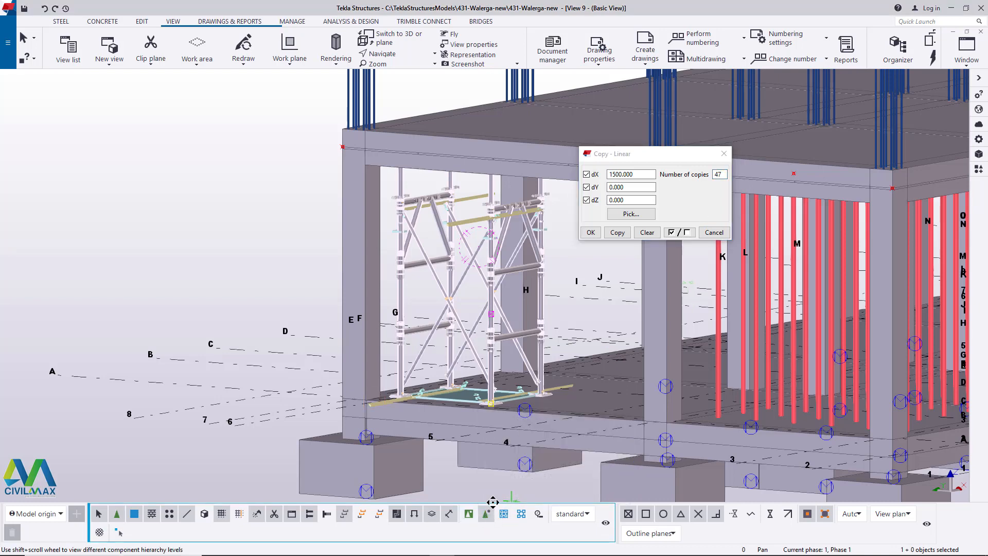
double_click(716, 175)
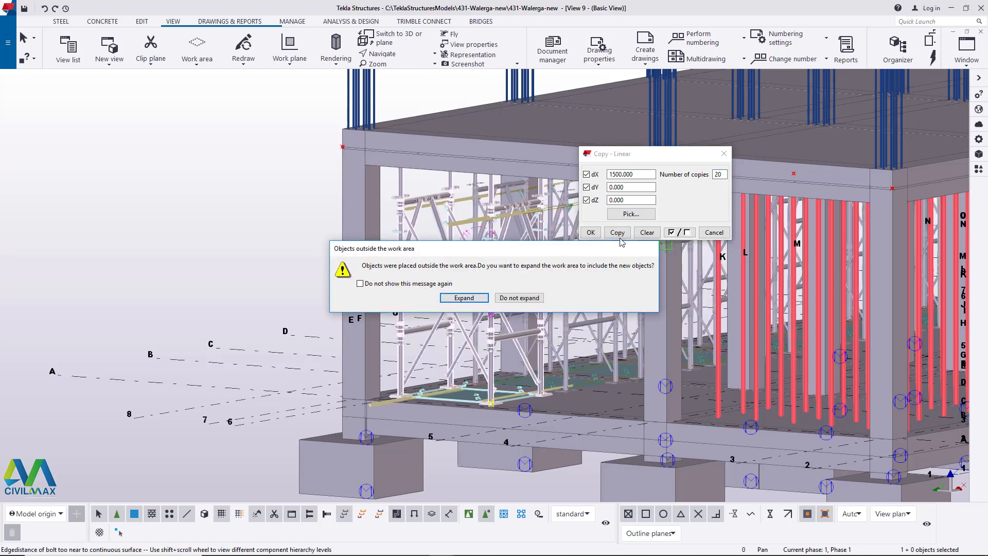
click(466, 298)
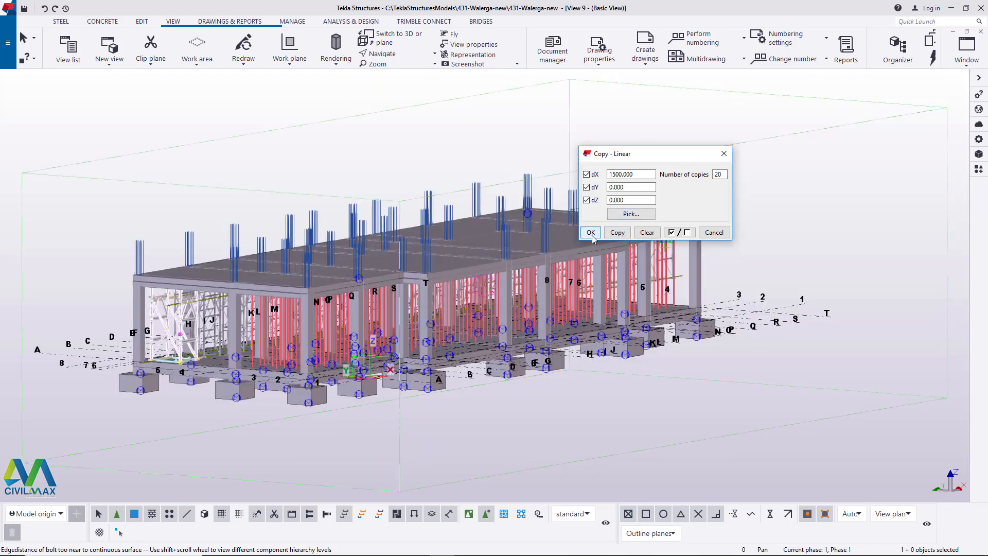
click(591, 232)
right_click(328, 282)
click(352, 288)
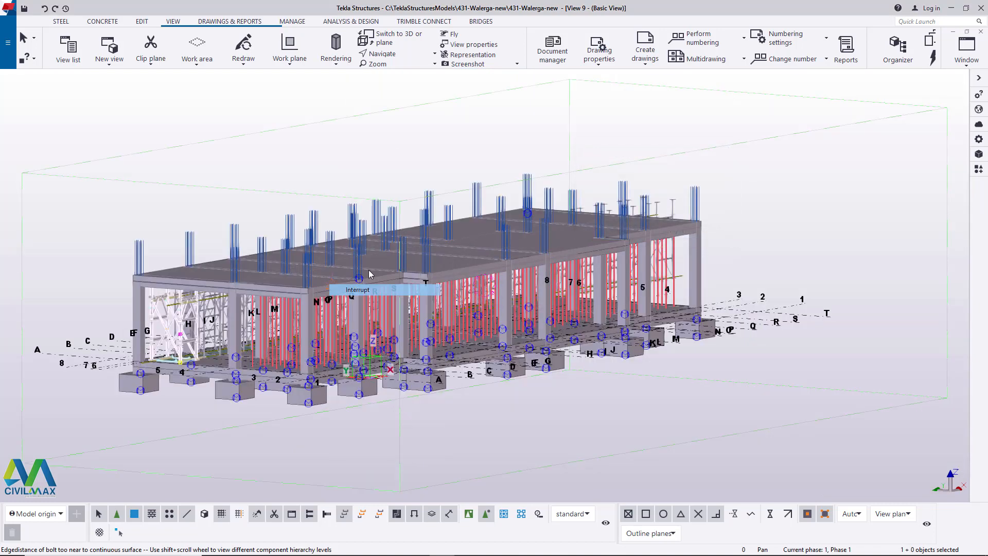
- Examine the copied tower row from the front and both ends, including the towers standing outside the building past gridline T
click(394, 54)
click(392, 70)
drag(388, 219, 564, 286)
scroll(662, 323, down, 3)
scroll(319, 264, up, 5)
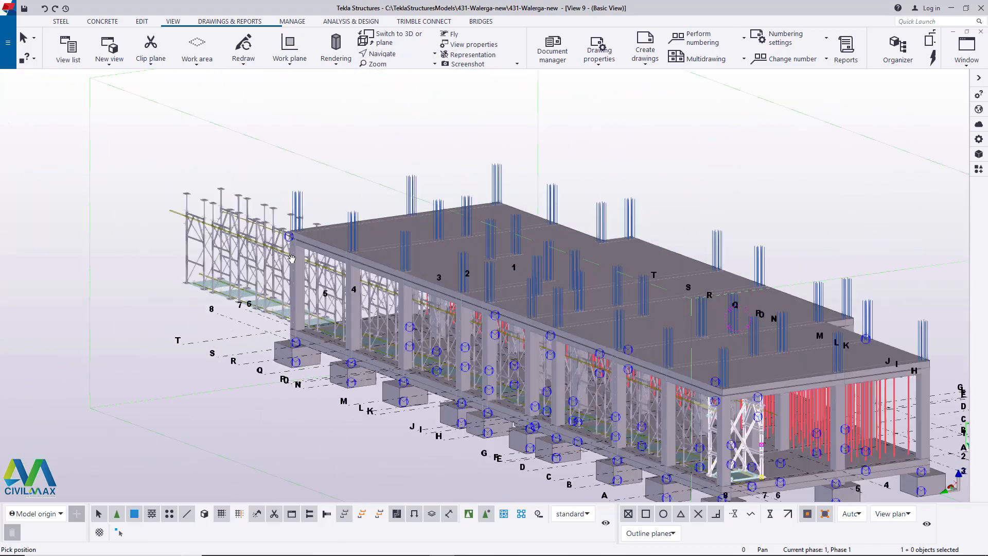
scroll(320, 264, down, 3)
scroll(330, 232, up, 5)
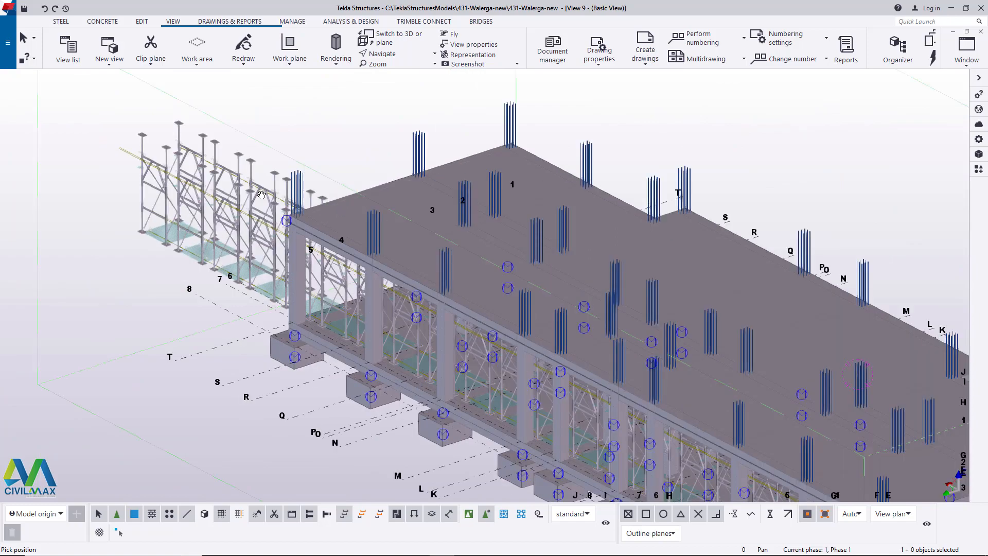
drag(330, 233, 411, 227)
scroll(457, 214, down, 3)
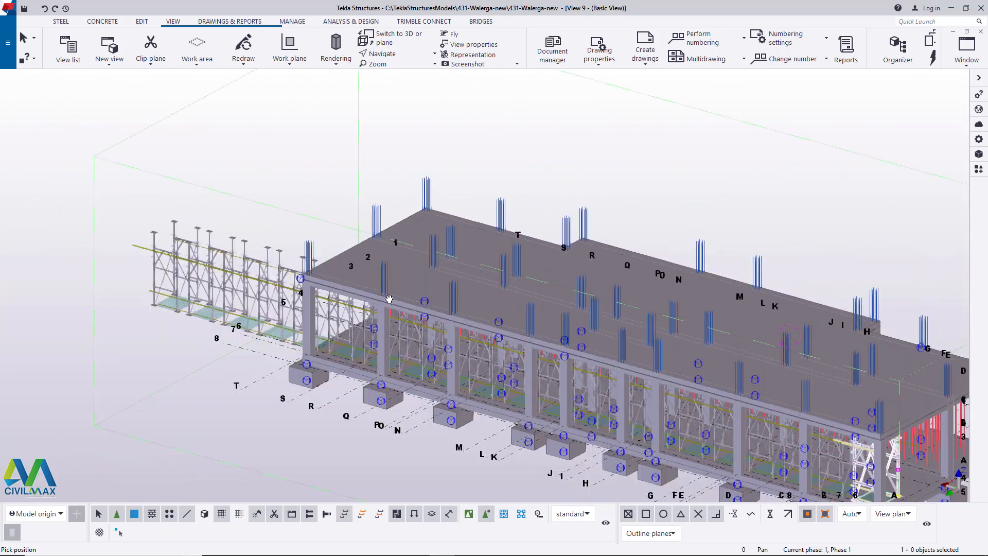
drag(391, 298, 457, 296)
ctrl+middle_drag(457, 296, 375, 302)
scroll(669, 468, up, 10)
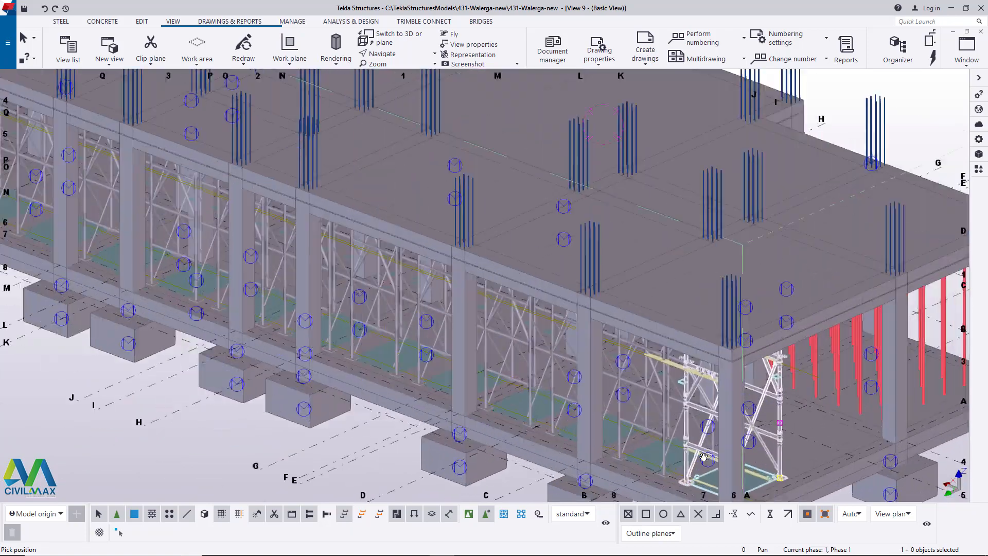
scroll(670, 468, down, 10)
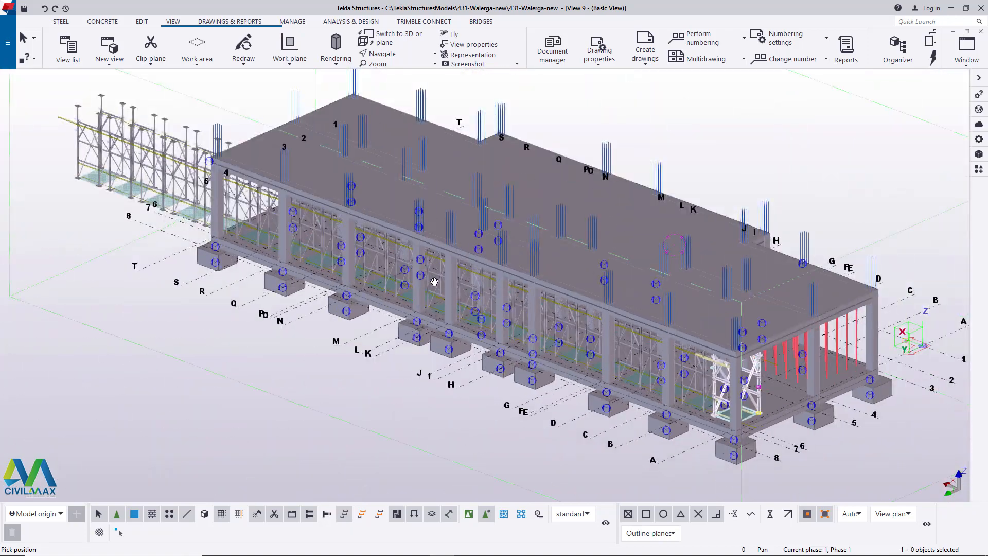
ctrl+middle_drag(486, 276, 525, 304)
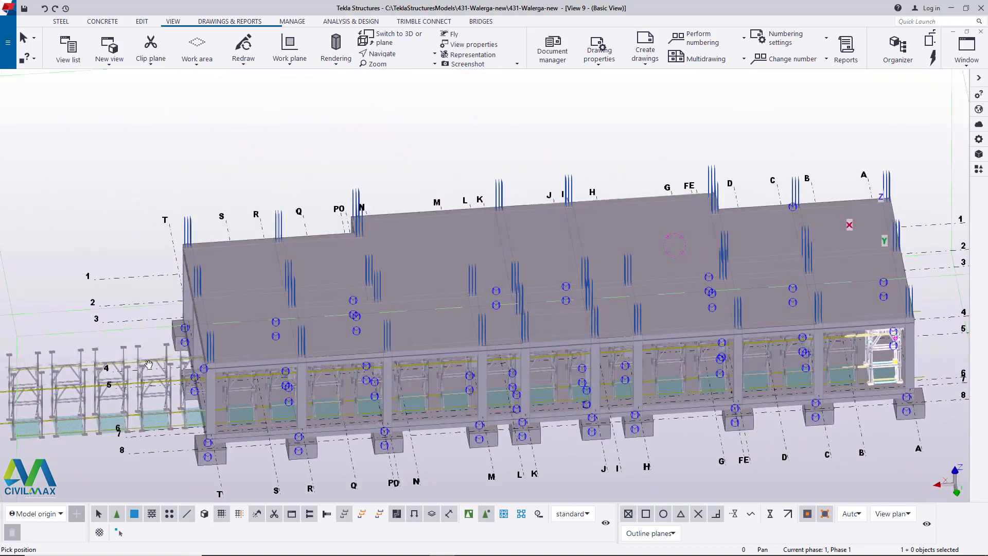
scroll(315, 296, down, 3)
scroll(299, 341, up, 10)
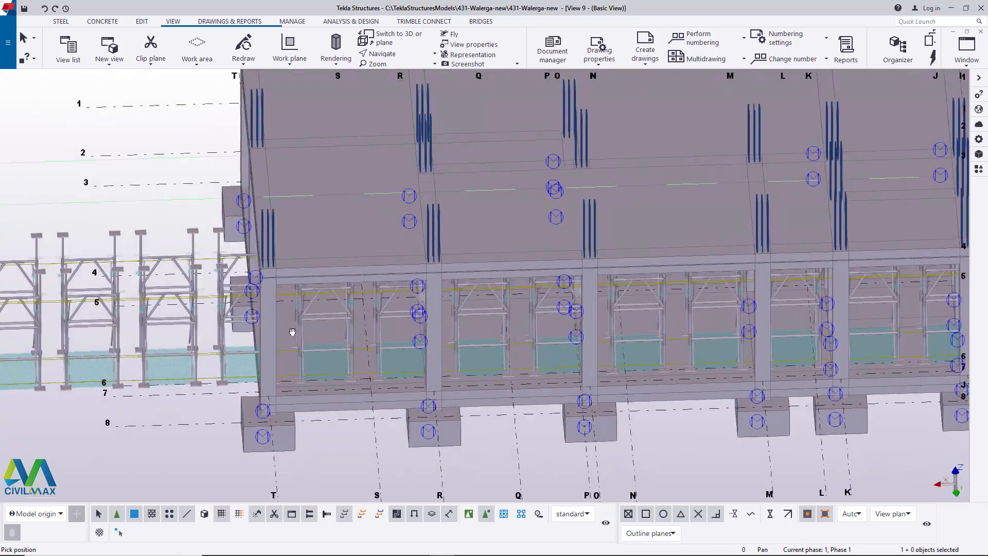
middle_drag(271, 336, 269, 335)
right_click(260, 223)
click(277, 232)
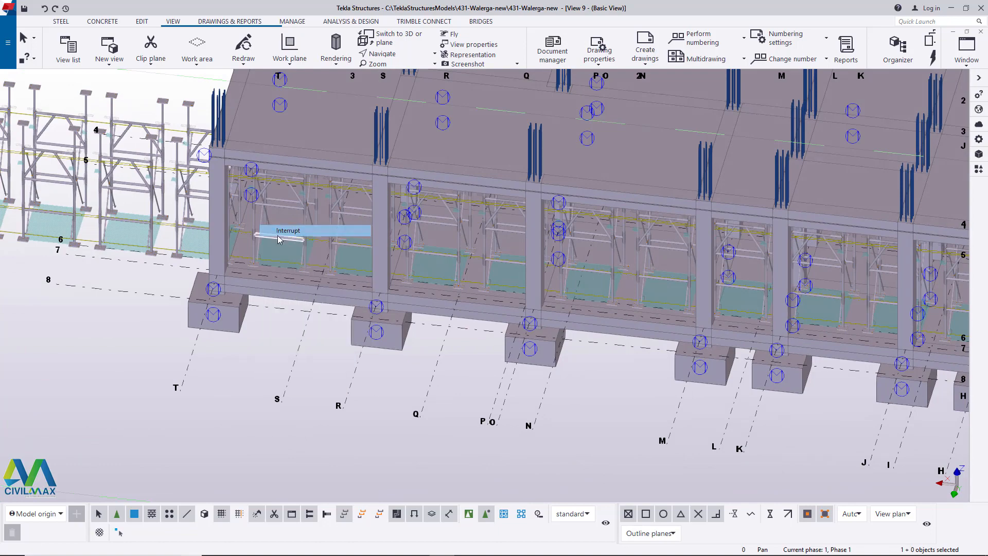
- Delete the surplus scaffold towers standing outside the building beyond gridline T
scroll(353, 247, down, 2)
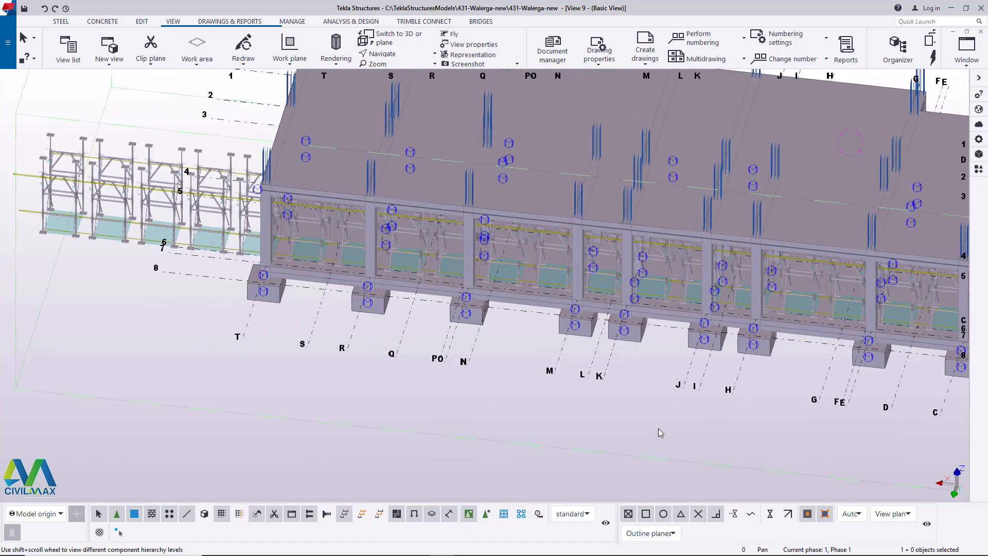
scroll(655, 427, down, 2)
scroll(371, 315, up, 5)
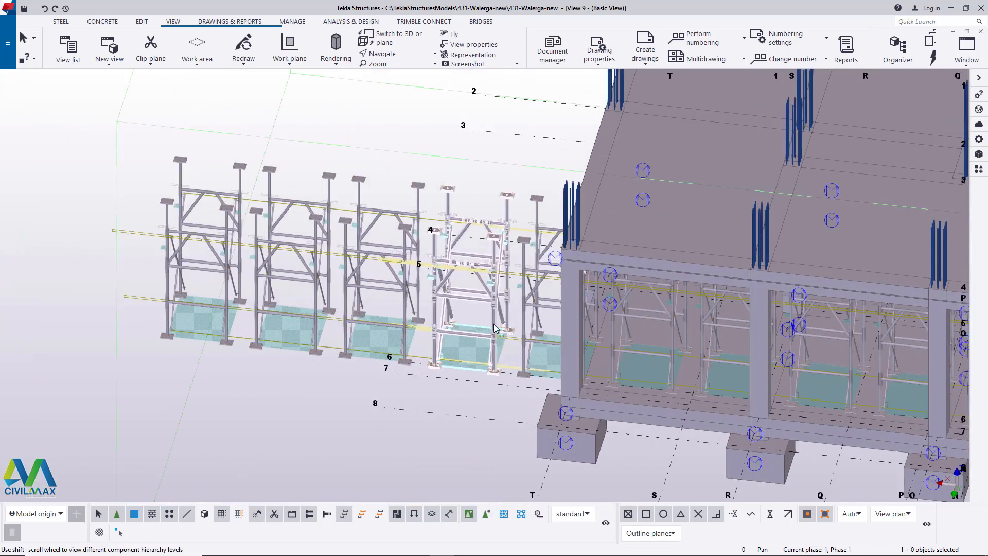
key(Delete)
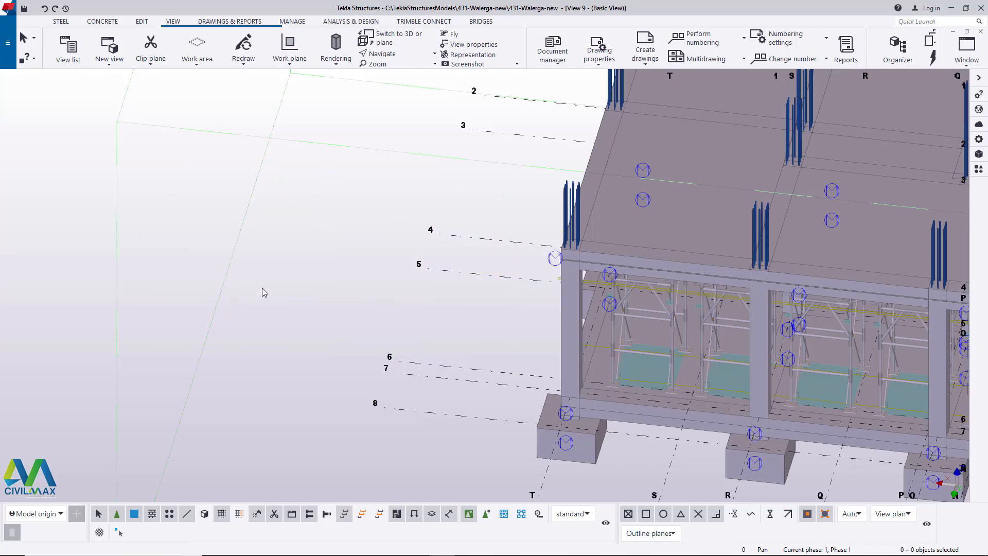
- Examine the remaining towers between the front columns, up close and from beneath the building
scroll(321, 298, down, 3)
scroll(309, 294, down, 1)
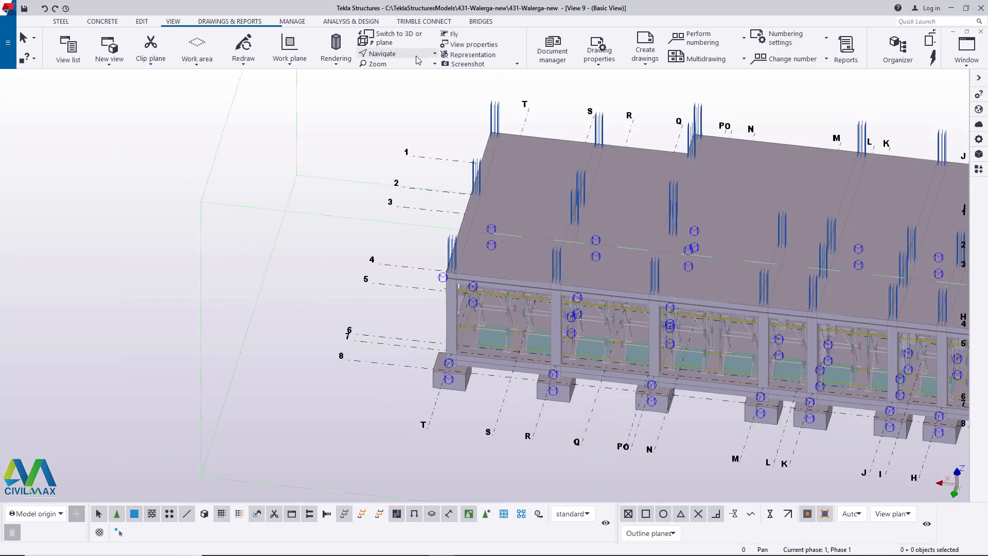
click(409, 55)
click(403, 90)
ctrl+middle_drag(518, 276, 394, 222)
scroll(407, 226, up, 10)
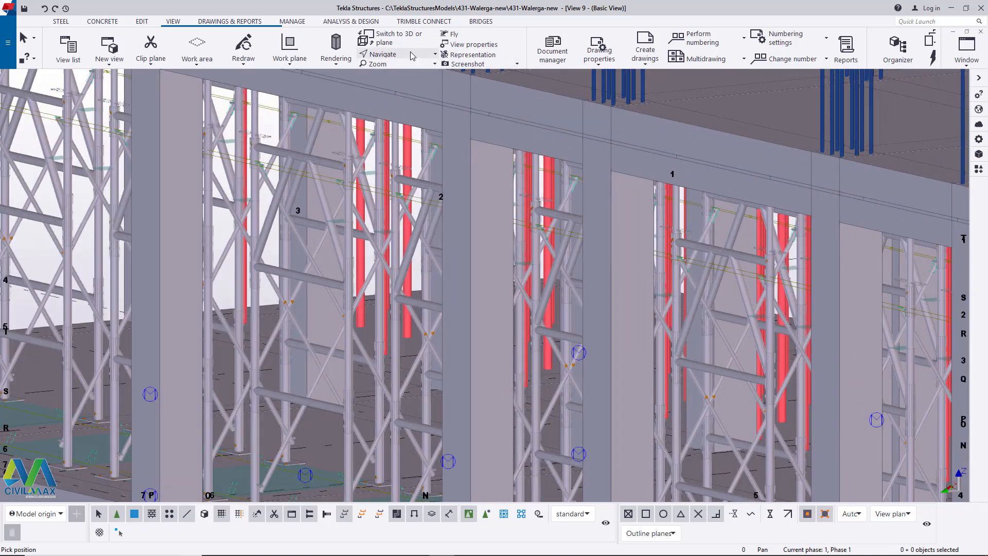
ctrl+middle_drag(527, 246, 393, 183)
scroll(411, 206, down, 10)
scroll(393, 183, down, 6)
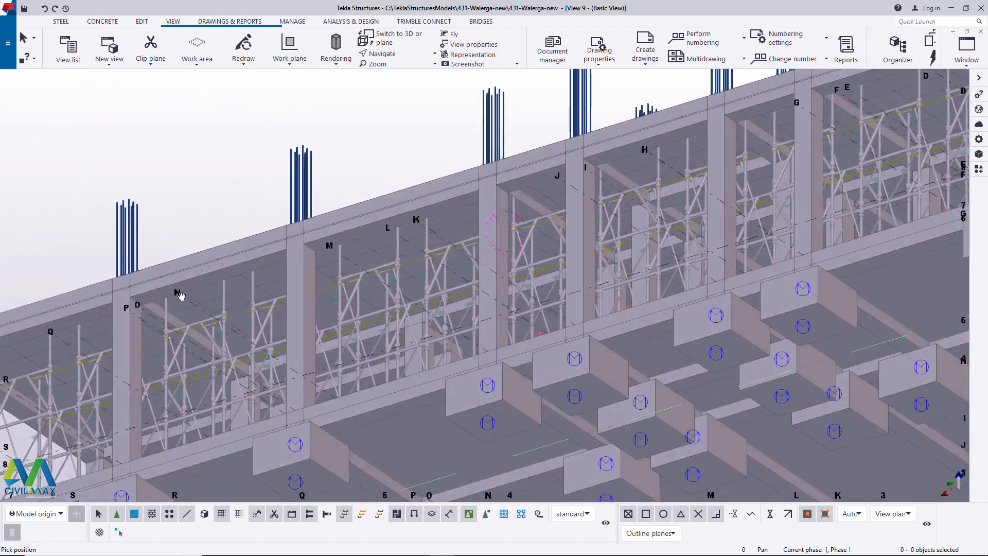
scroll(723, 158, up, 10)
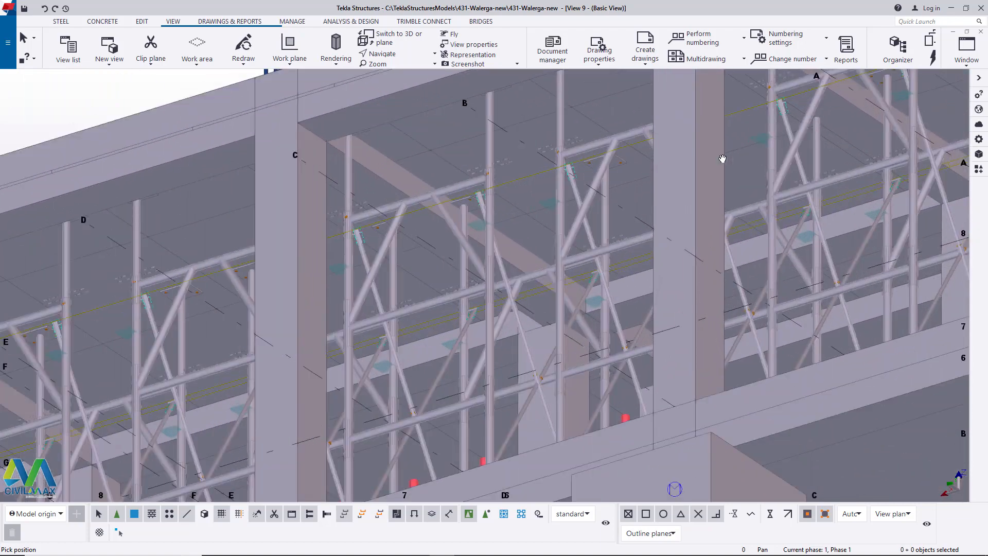
- Examine the tower heads and their top plates against the slab's underside, and return to a view from above
click(391, 54)
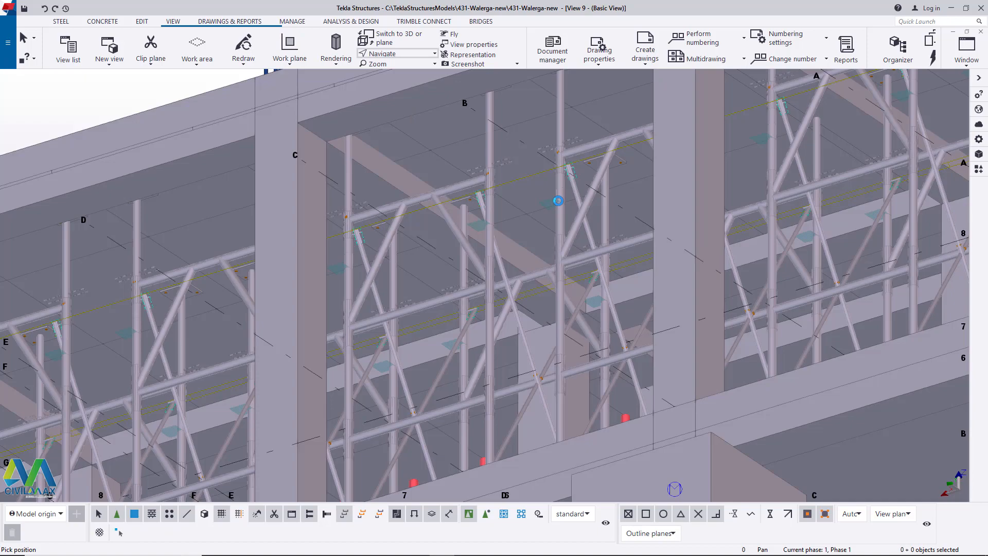
mouse_move(558, 201)
mouse_down()
mouse_move(585, 165)
mouse_move(615, 148)
mouse_move(702, 146)
mouse_move(592, 141)
mouse_move(604, 253)
mouse_up()
scroll(604, 254, down, 4)
scroll(261, 399, up, 7)
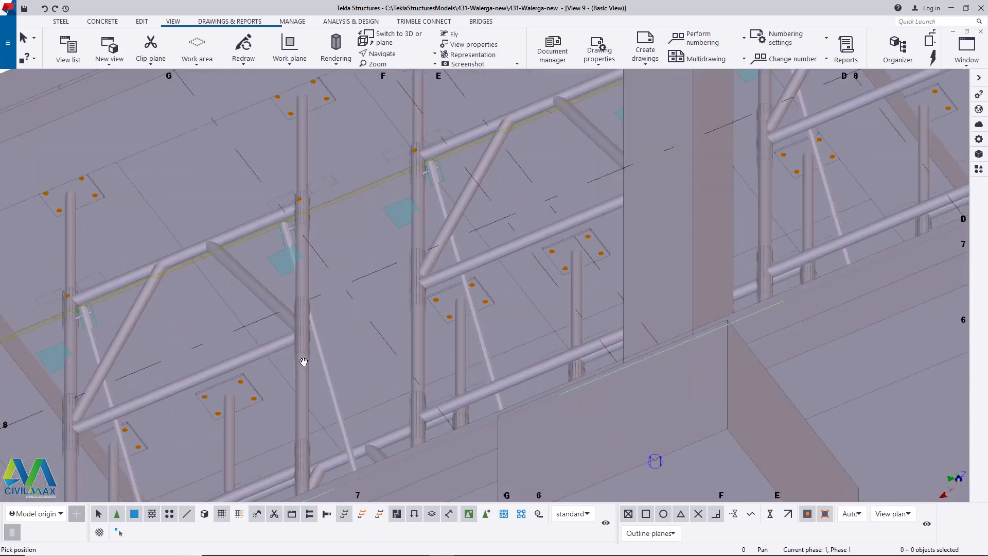
drag(302, 362, 541, 341)
scroll(551, 293, down, 3)
drag(537, 277, 458, 299)
scroll(302, 334, down, 3)
drag(593, 247, 561, 254)
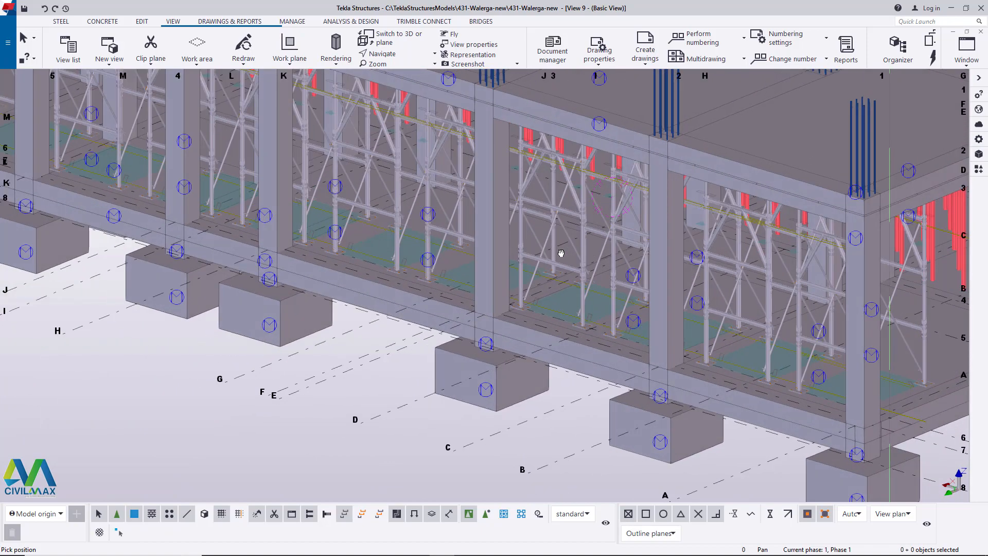
- Examine how the tower row ends at the front corner column near gridline A
scroll(495, 264, down, 1)
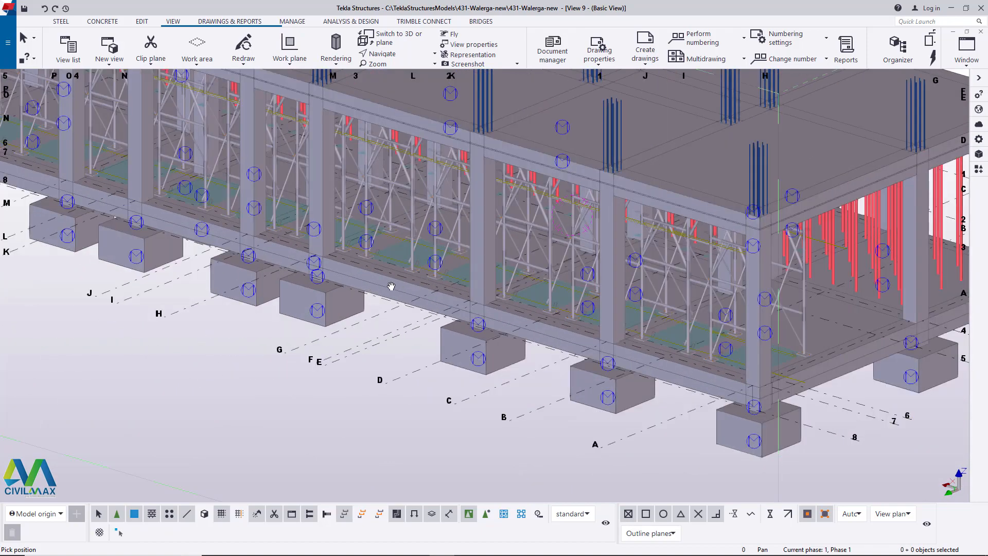
scroll(709, 269, up, 2)
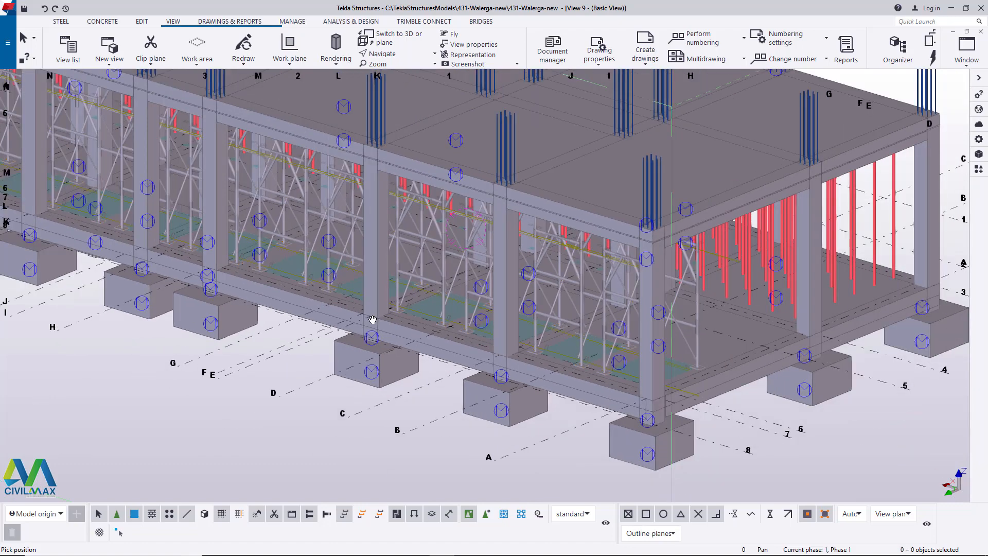
scroll(392, 313, down, 2)
scroll(659, 300, up, 2)
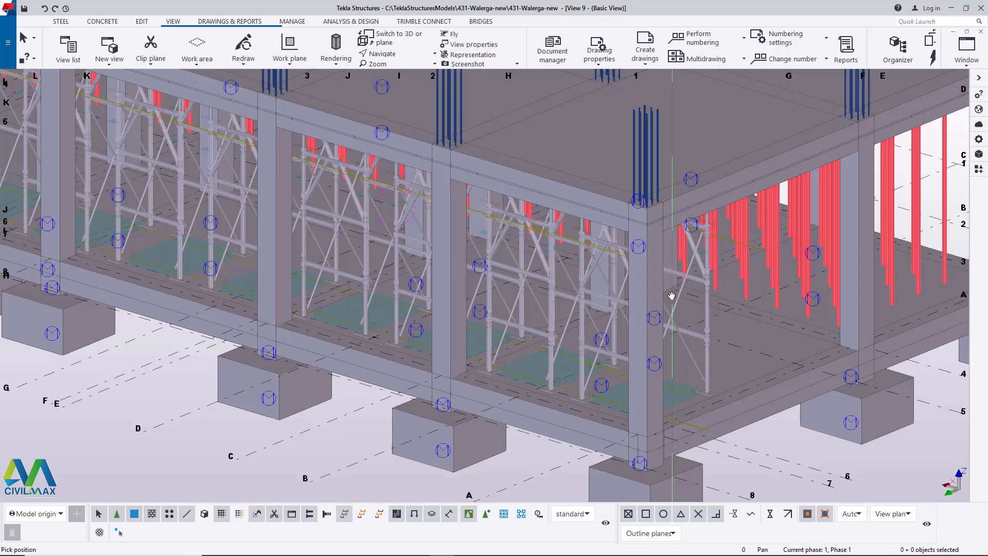
scroll(646, 265, up, 2)
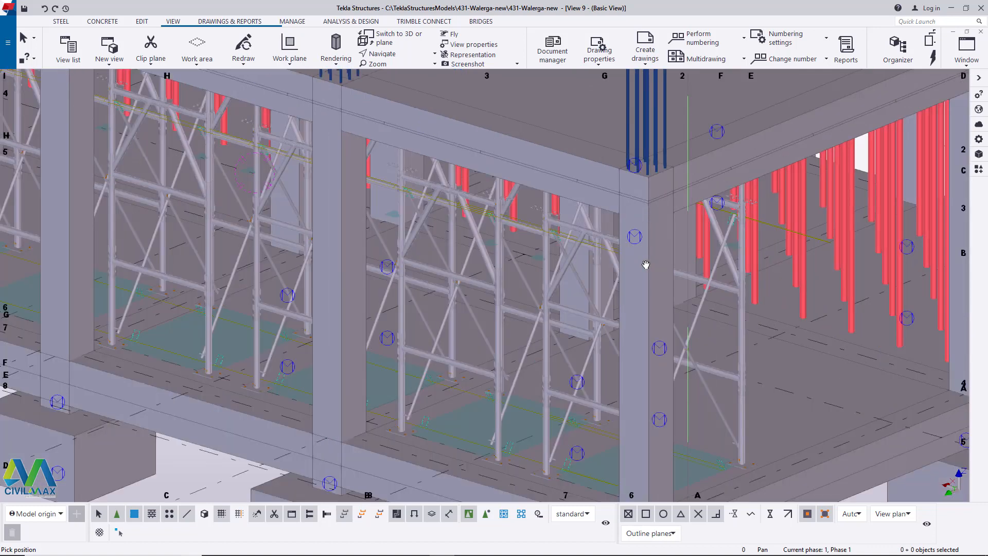
scroll(278, 336, down, 2)
scroll(538, 226, up, 2)
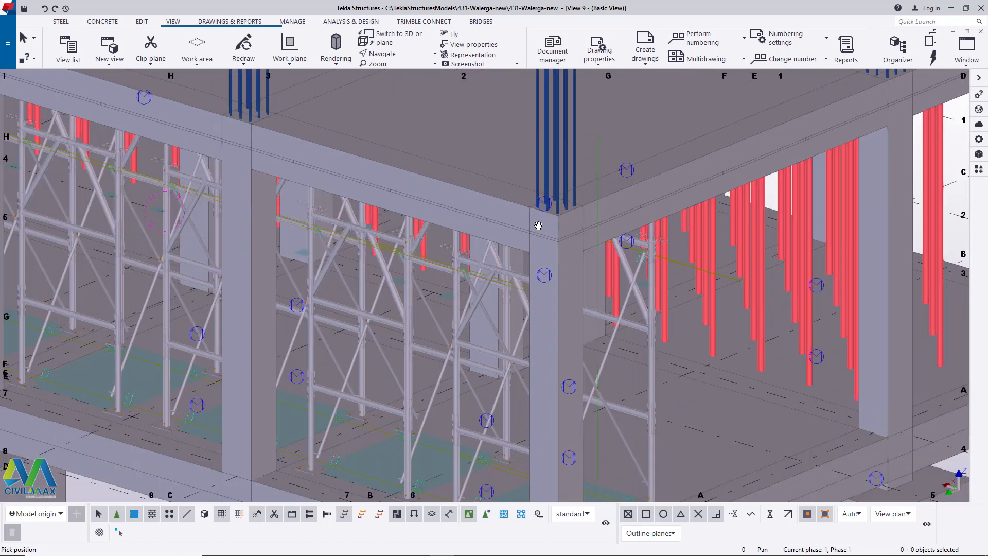
scroll(417, 281, down, 1)
- Examine the scaffold towers and red props together by orbiting around to the end of the building
click(397, 55)
click(396, 71)
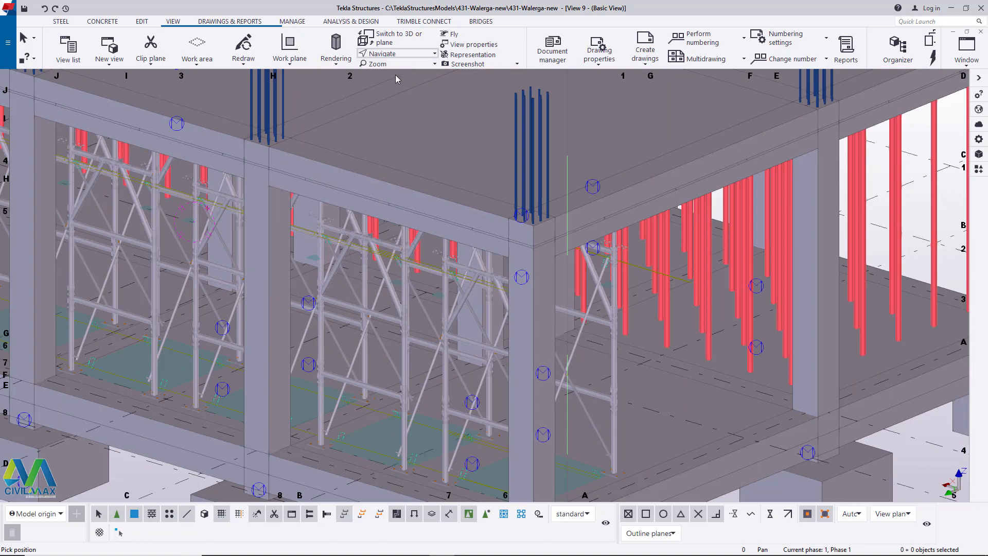
drag(460, 288, 619, 295)
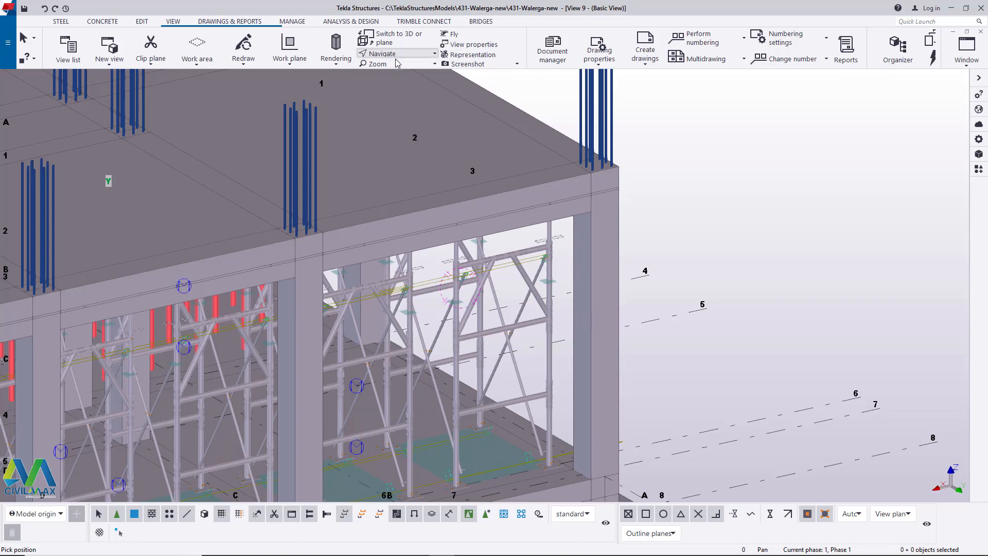
ctrl+middle_drag(460, 281, 521, 367)
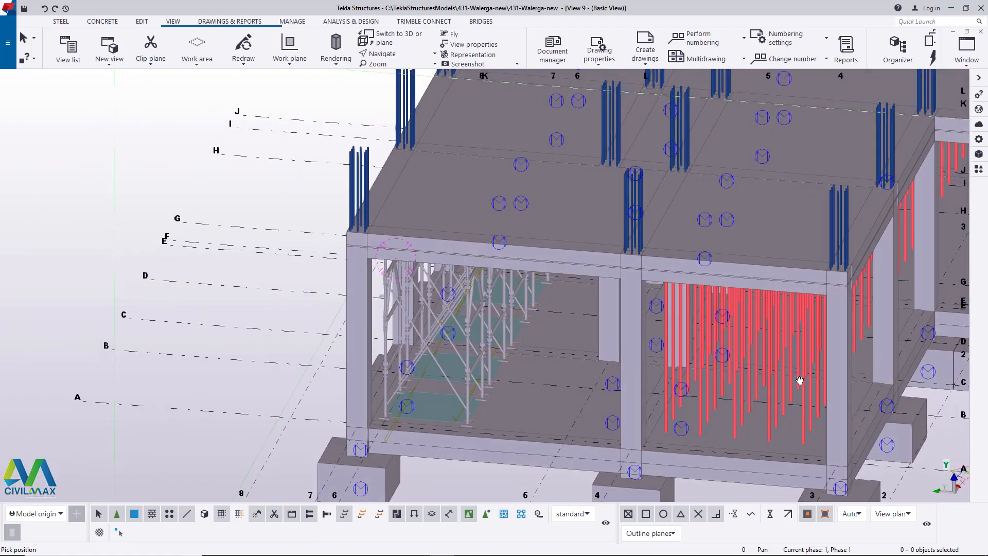
ctrl+middle_drag(800, 381, 677, 380)
scroll(428, 364, up, 3)
scroll(428, 365, down, 2)
ctrl+middle_drag(465, 360, 535, 335)
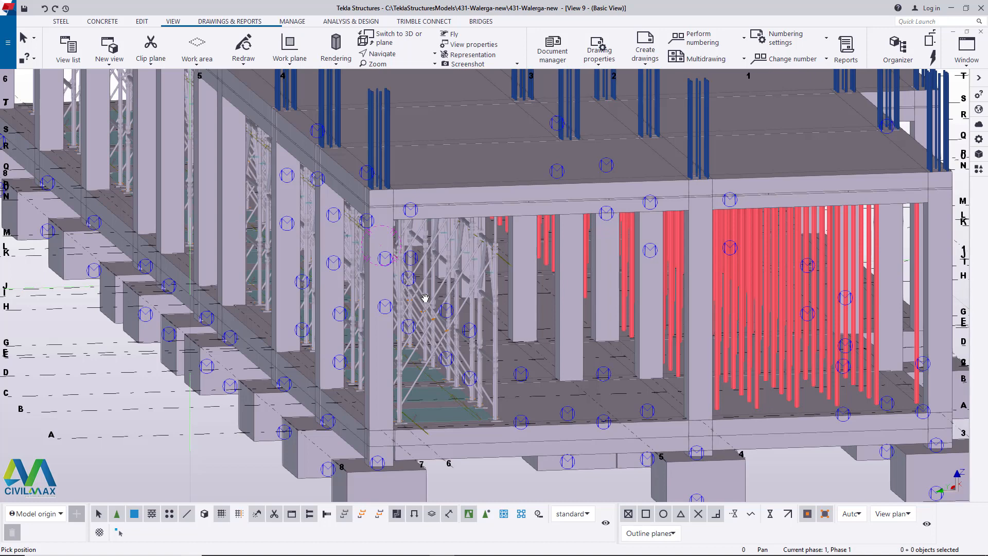
- Turn the model to face its end elevation and change the view's projection to Perspective
click(435, 54)
click(407, 73)
drag(468, 321, 443, 301)
click(464, 238)
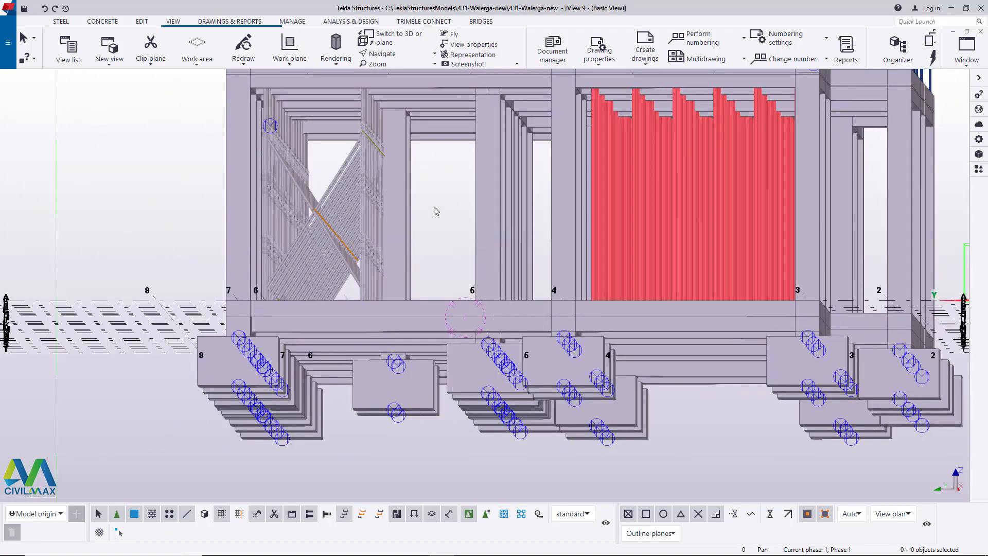
double_click(434, 206)
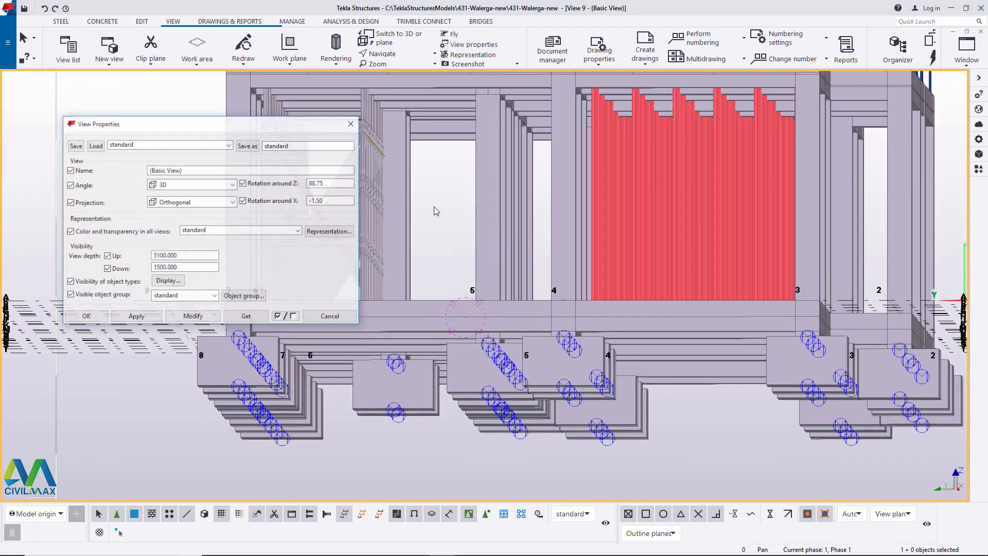
click(229, 202)
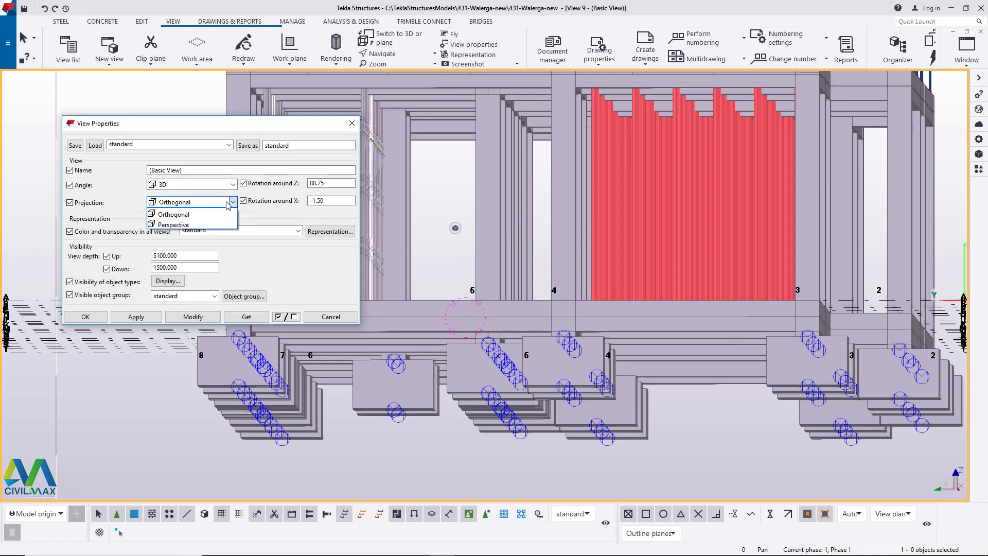
click(182, 226)
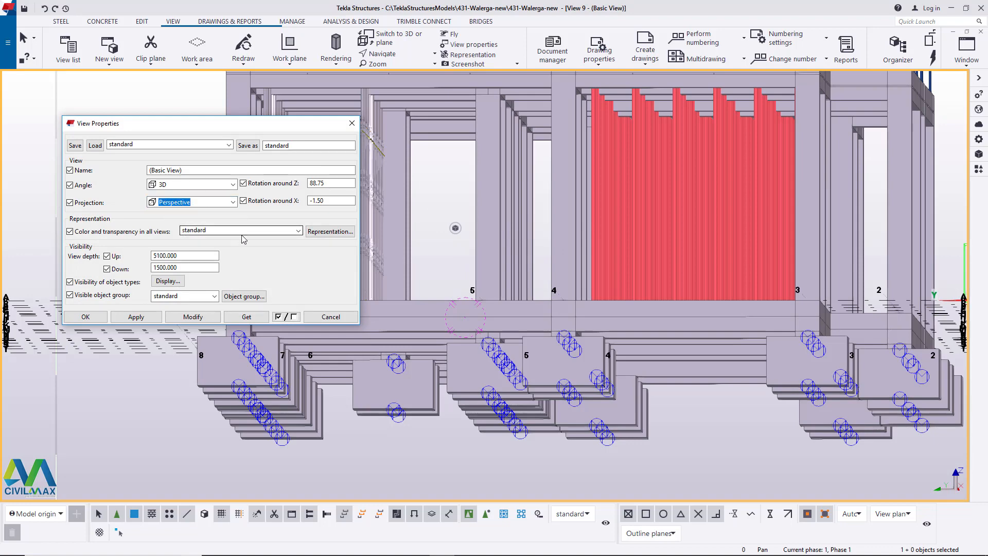
click(194, 317)
click(136, 317)
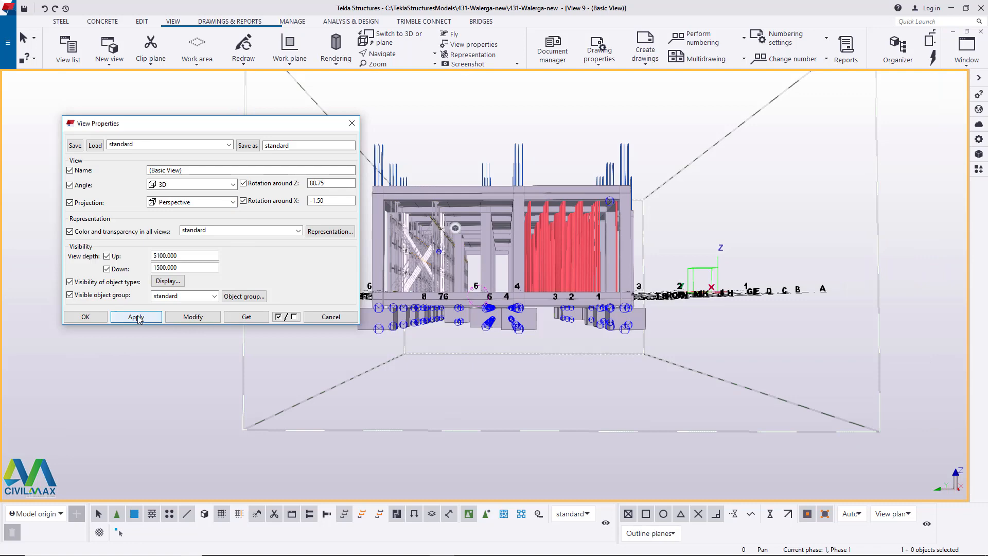
click(85, 317)
scroll(499, 202, up, 3)
scroll(499, 202, up, 3)
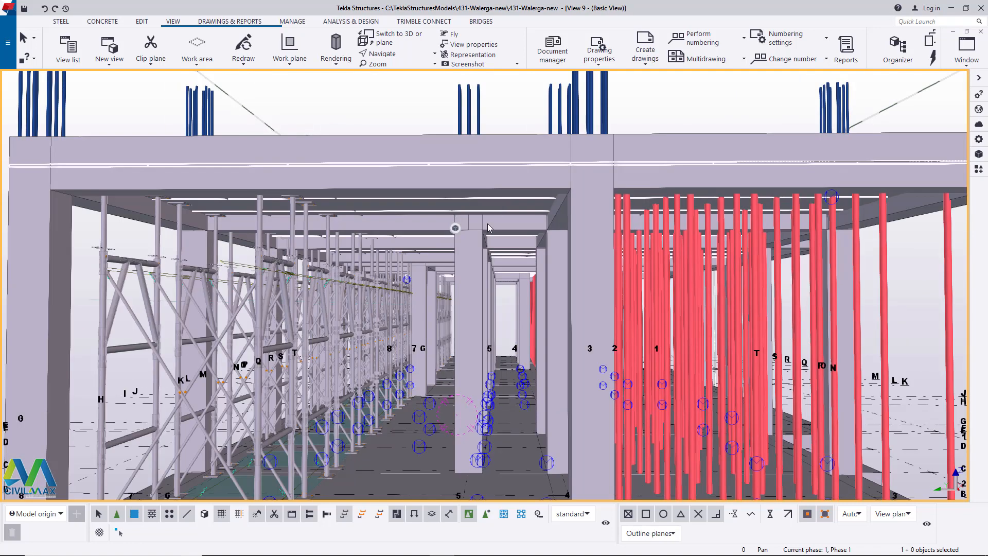
- Look lengthwise through the scaffold tower row in perspective, including its cross braces and base plates
click(392, 53)
click(397, 72)
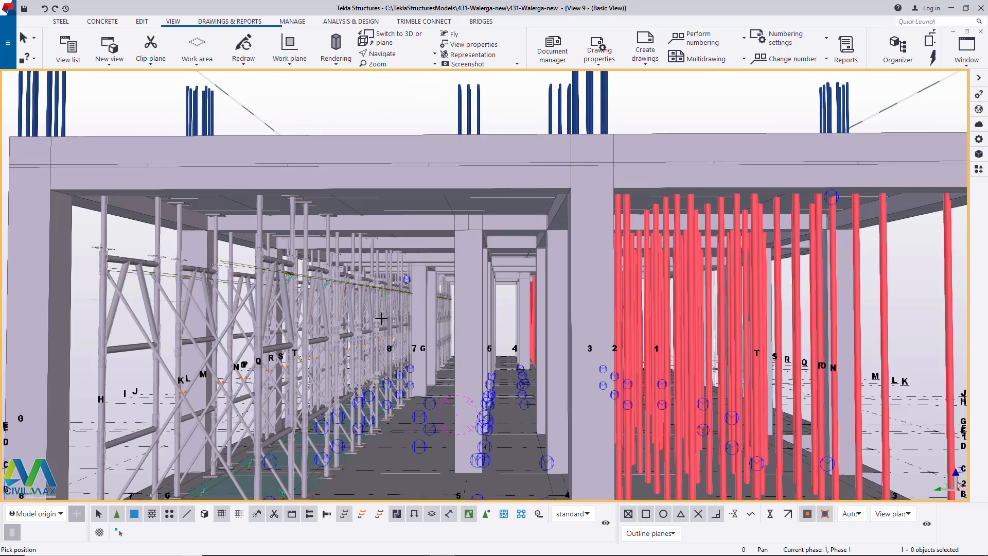
drag(387, 344, 451, 386)
middle_drag(451, 386, 416, 268)
scroll(420, 263, up, 7)
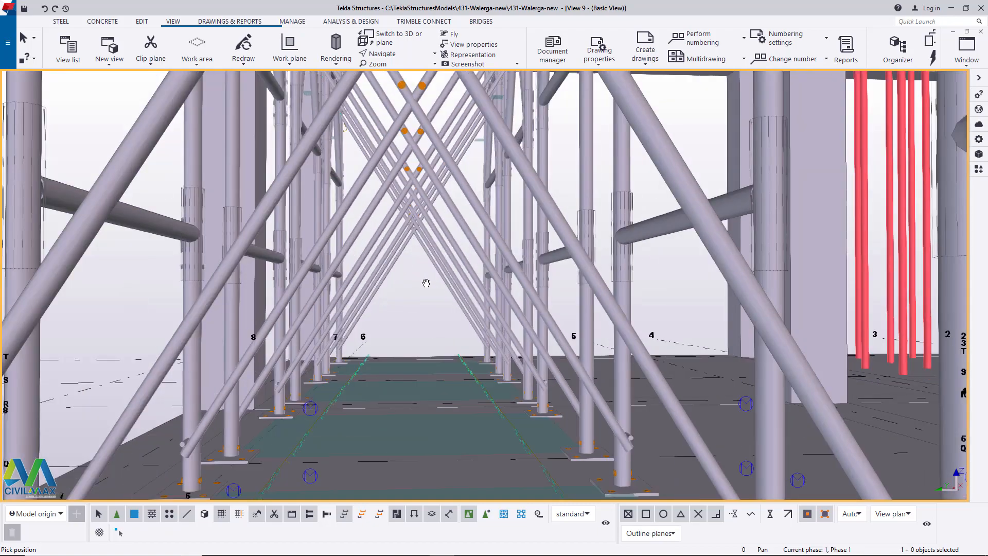
- Examine the scaffold tower row alongside the red props in perspective, from inside the bay back out to the building's end
scroll(419, 289, up, 2)
scroll(405, 309, down, 5)
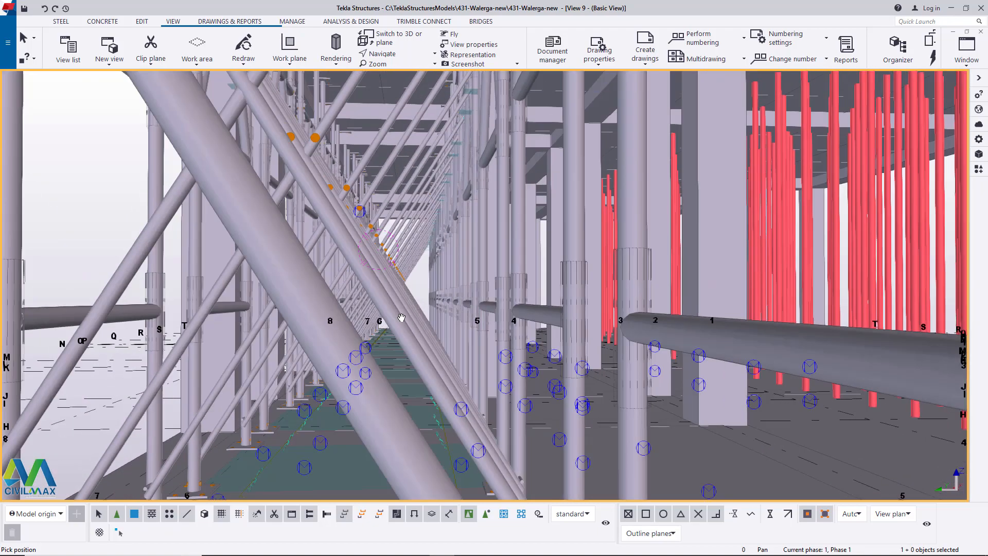
scroll(404, 318, up, 2)
scroll(309, 336, down, 5)
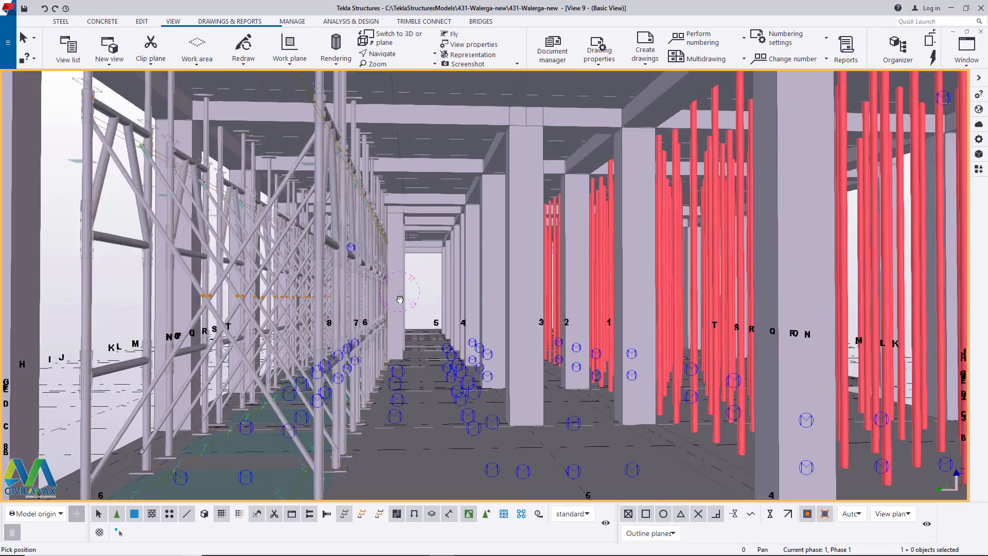
scroll(307, 276, down, 6)
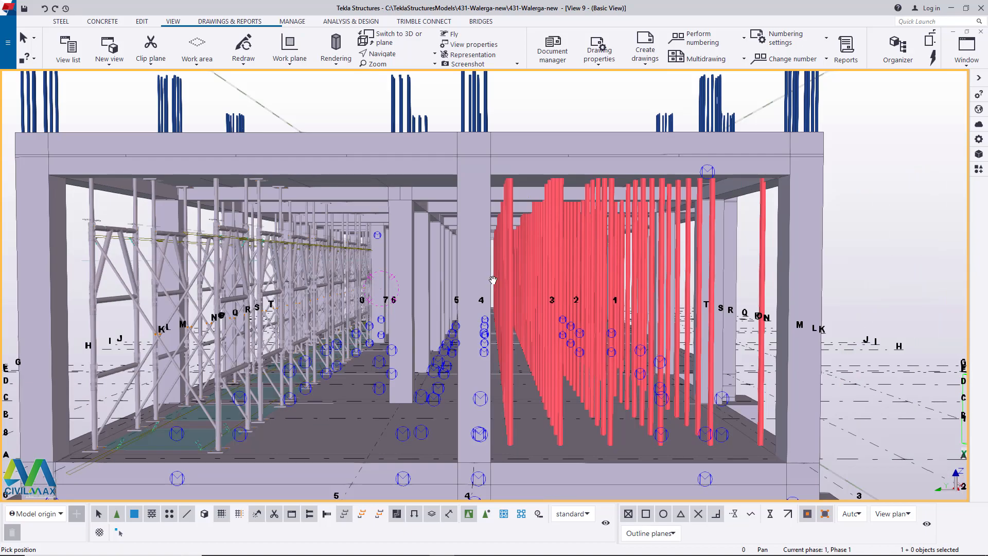
mouse_move(499, 279)
ctrl+middle_down()
mouse_move(466, 279)
mouse_move(512, 280)
ctrl+middle_up()
scroll(553, 260, down, 4)
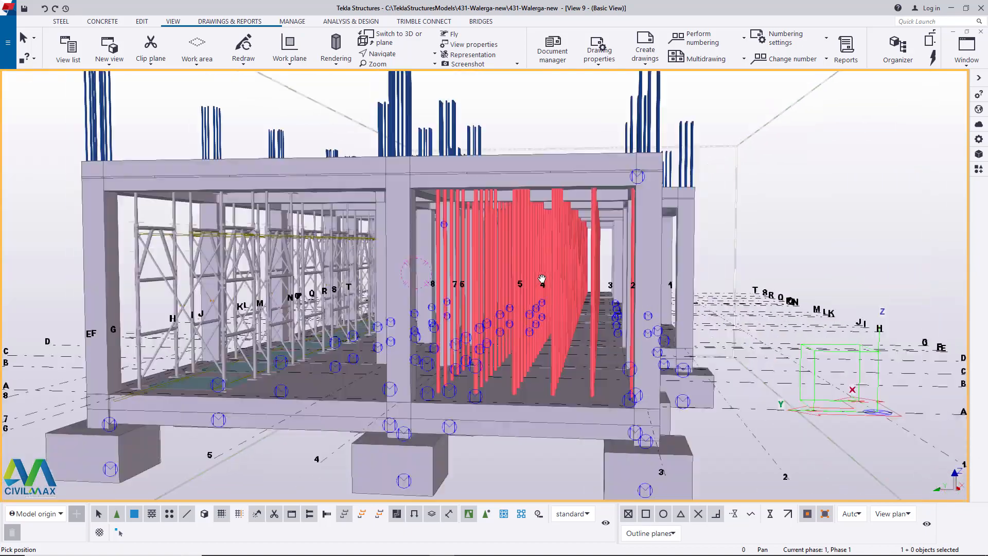
- Inspect the red prop rows, columns and scaffold towers beneath the slab in perspective, from inside the building and around its end corner
scroll(562, 263, up, 7)
scroll(569, 269, up, 8)
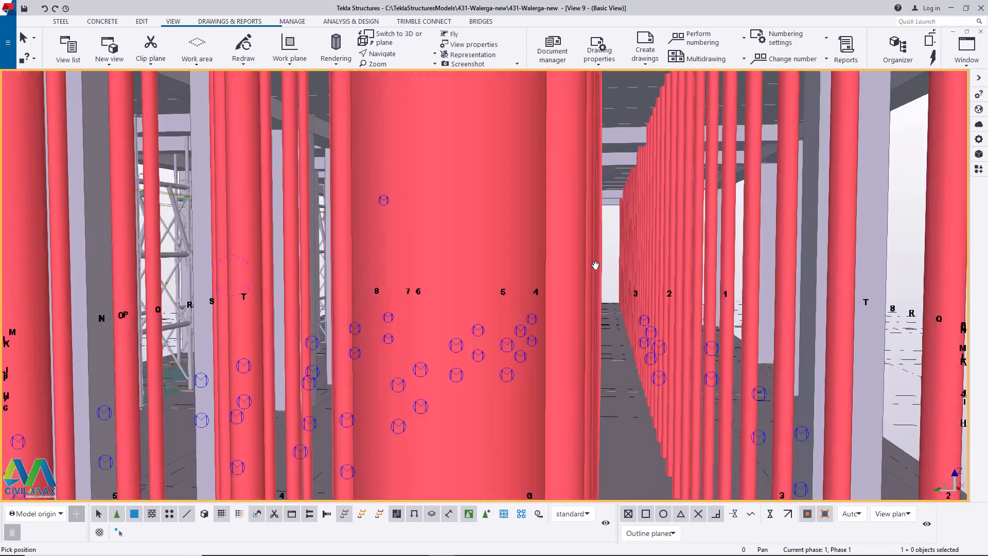
scroll(602, 267, up, 8)
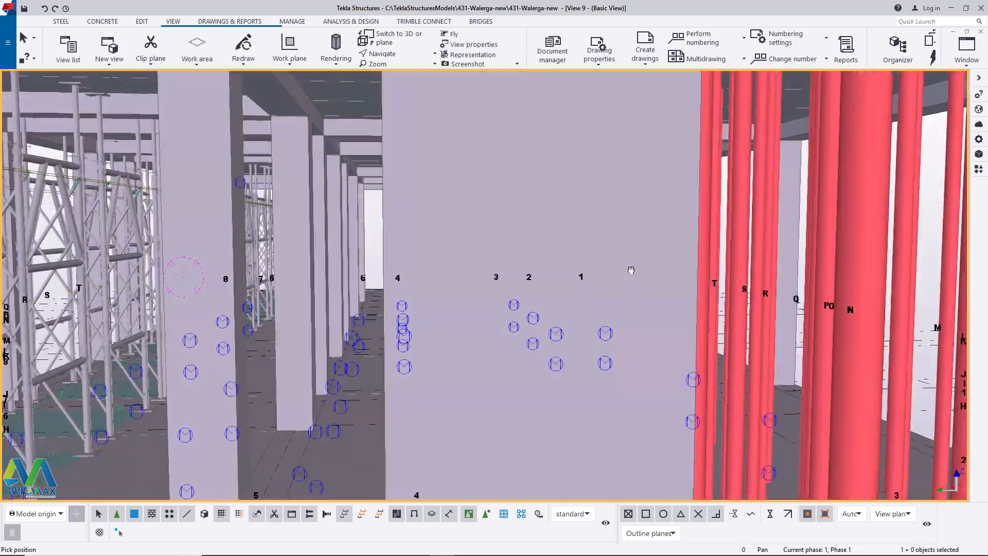
mouse_move(631, 270)
ctrl+middle_down()
mouse_move(653, 273)
mouse_move(577, 283)
mouse_move(546, 274)
mouse_move(633, 267)
ctrl+middle_up()
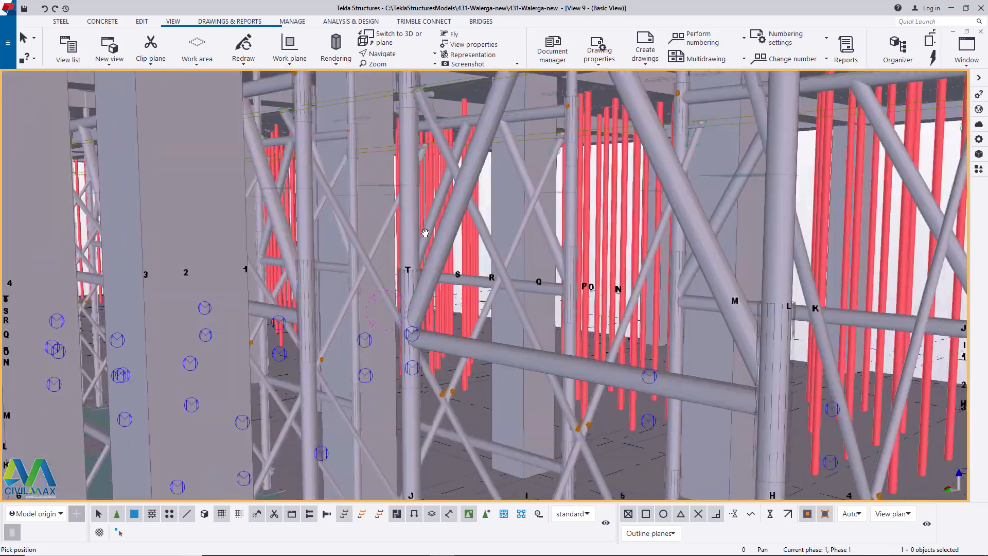
scroll(367, 256, down, 6)
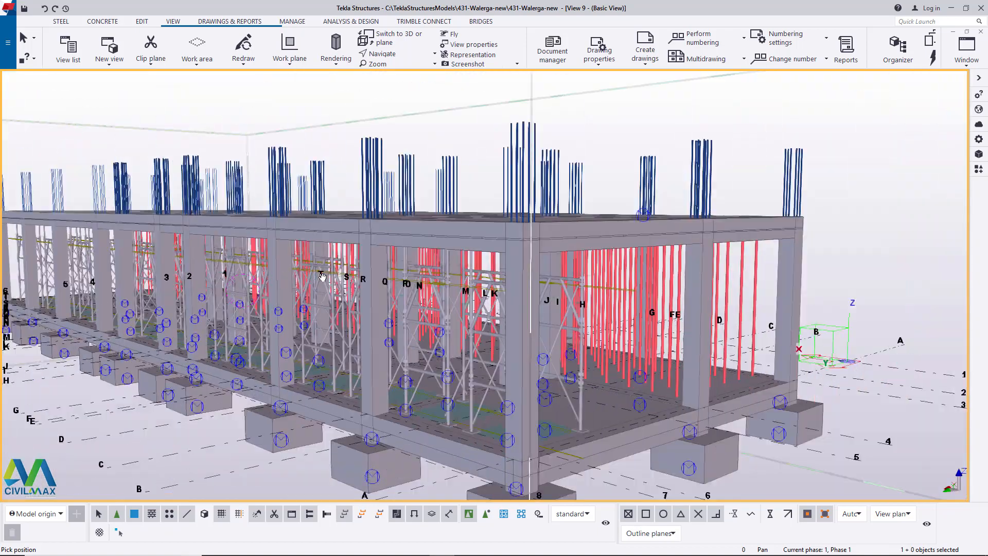
scroll(497, 325, up, 8)
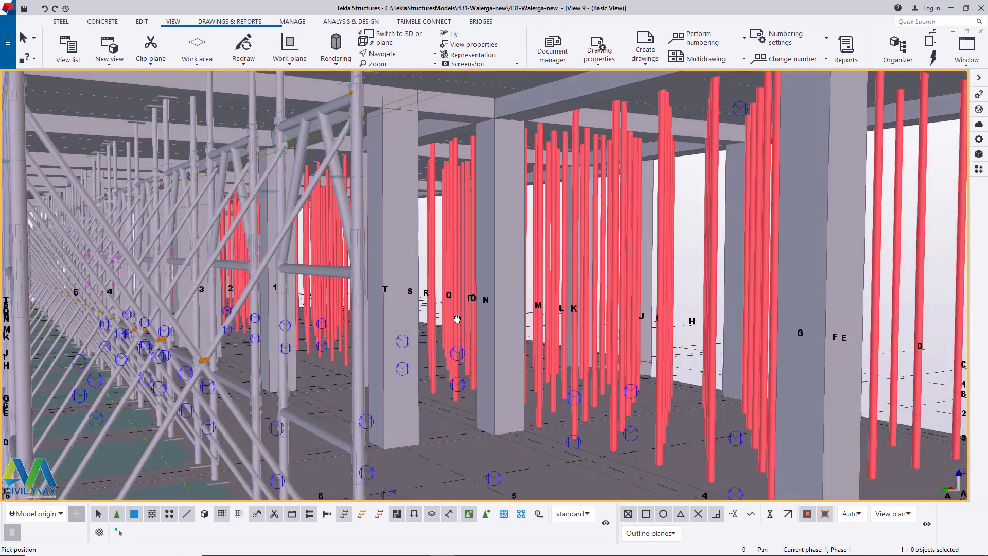
scroll(522, 327, down, 6)
scroll(381, 320, up, 3)
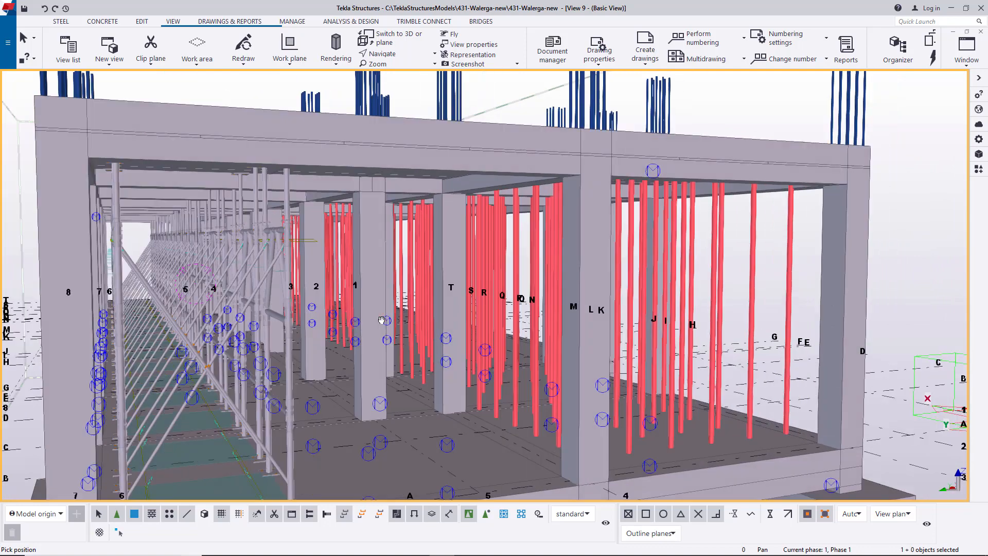